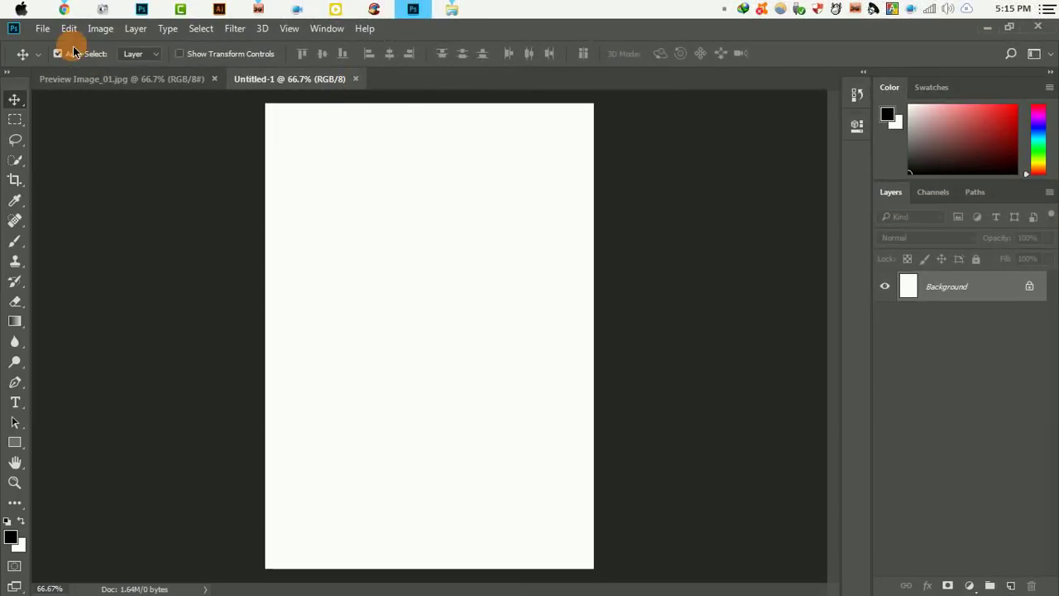
Create a new 2.12 × 3.37 in, 300 ppi CMYK Color document named 'ID Card Design'.
click(42, 28)
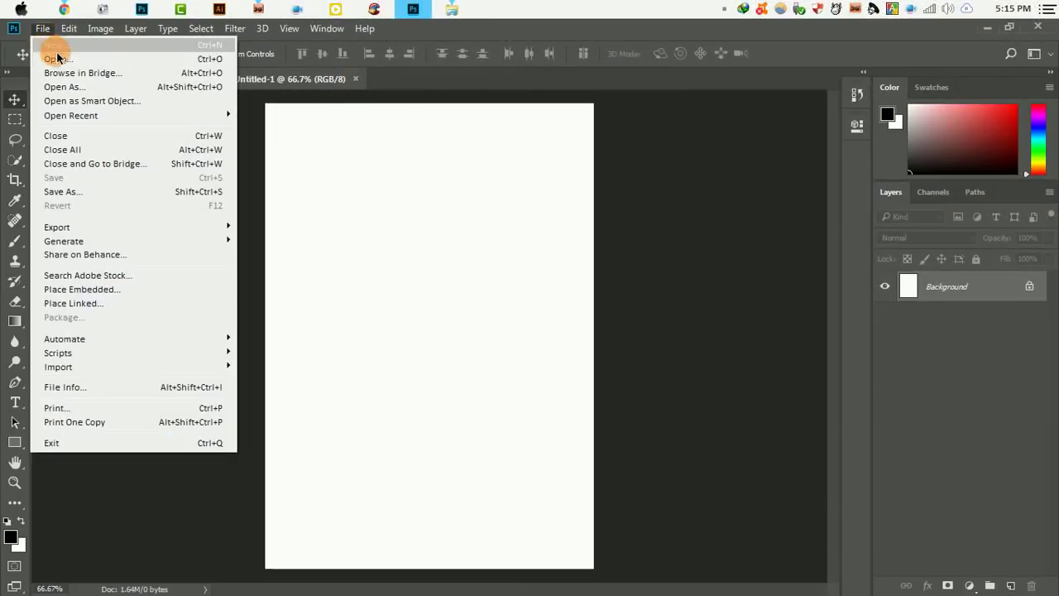
click(56, 48)
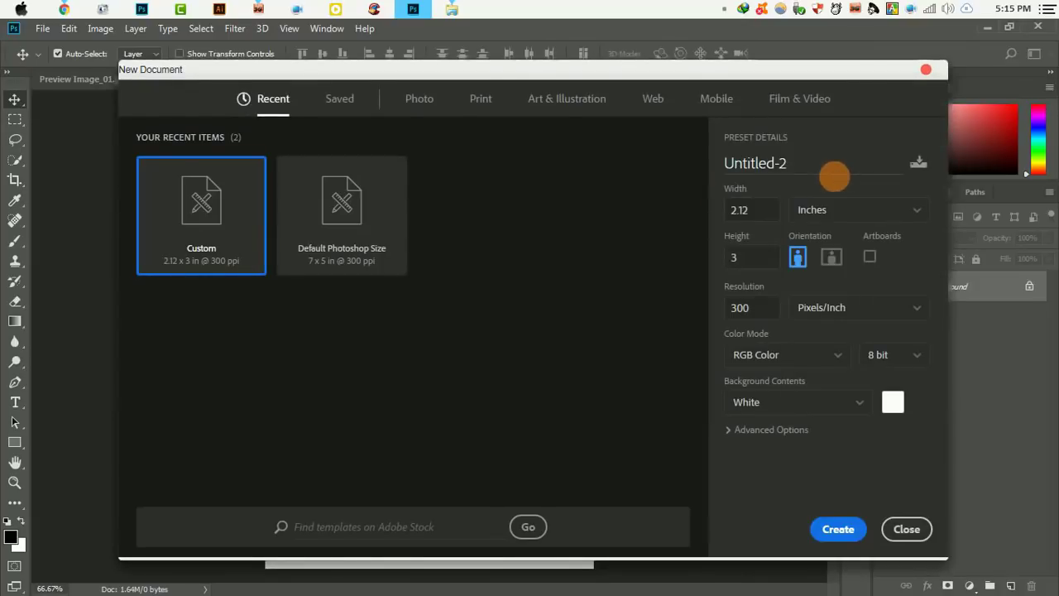
click(759, 269)
text(.37)
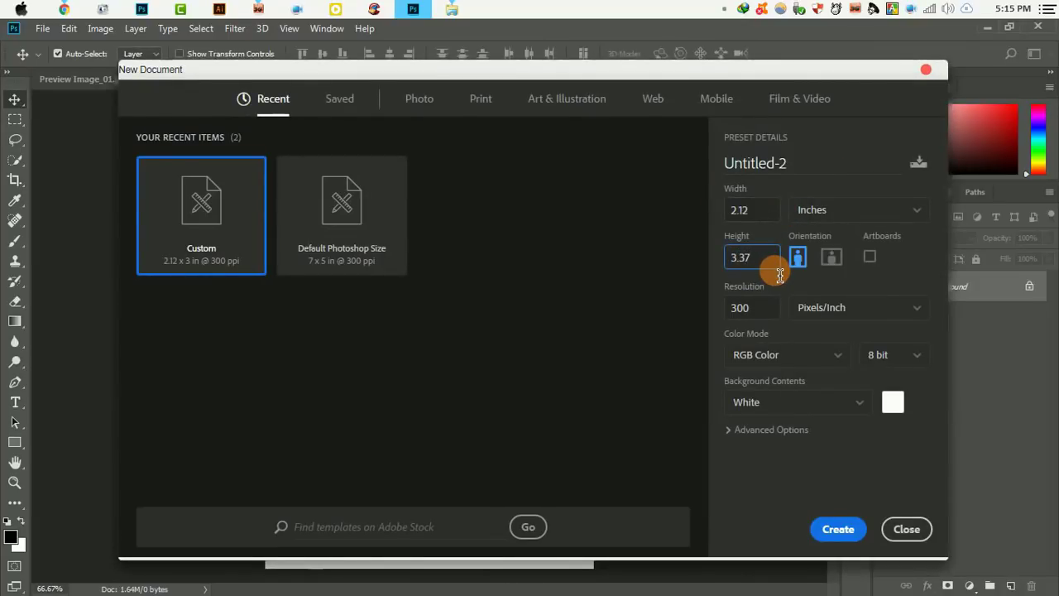
click(803, 165)
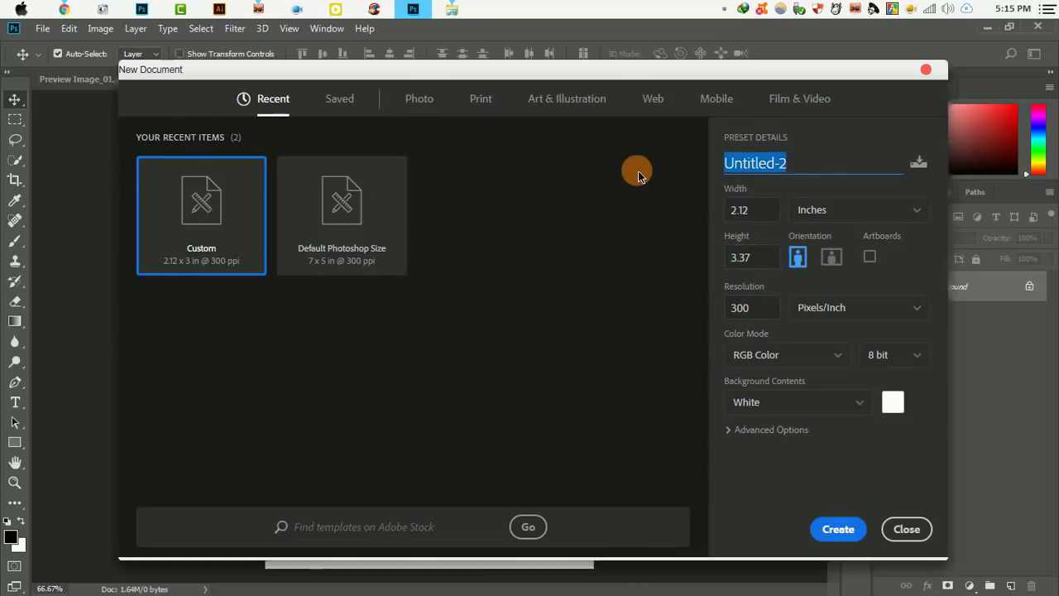
text(ID Card Design)
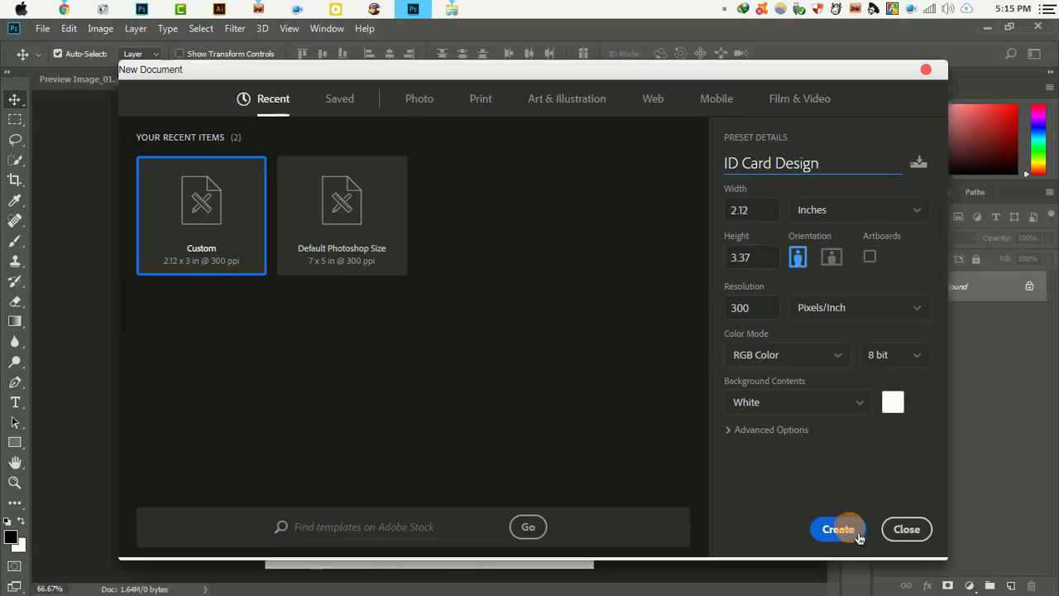
click(793, 361)
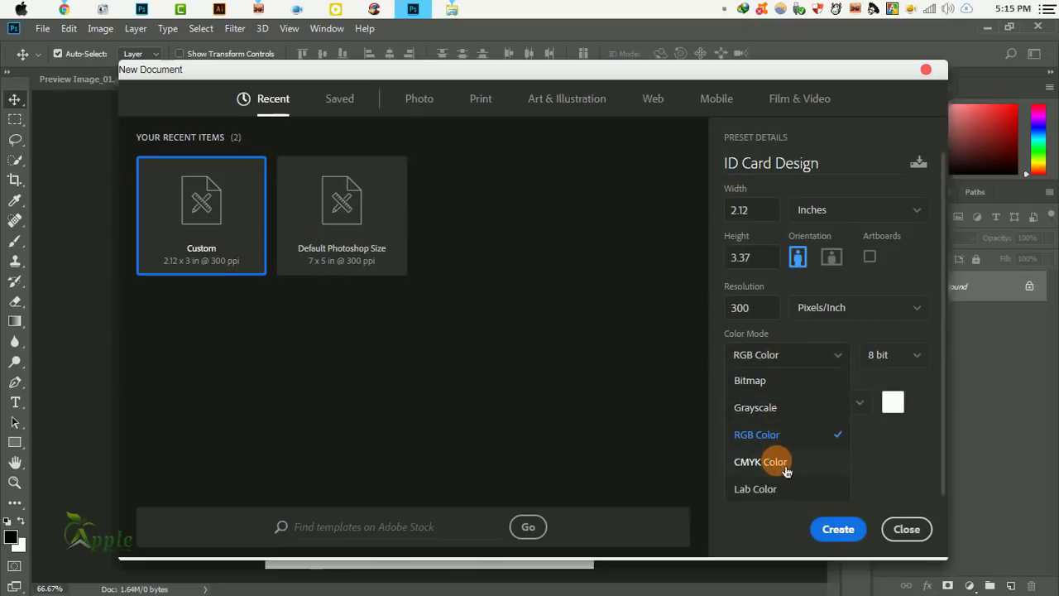
click(778, 462)
click(853, 536)
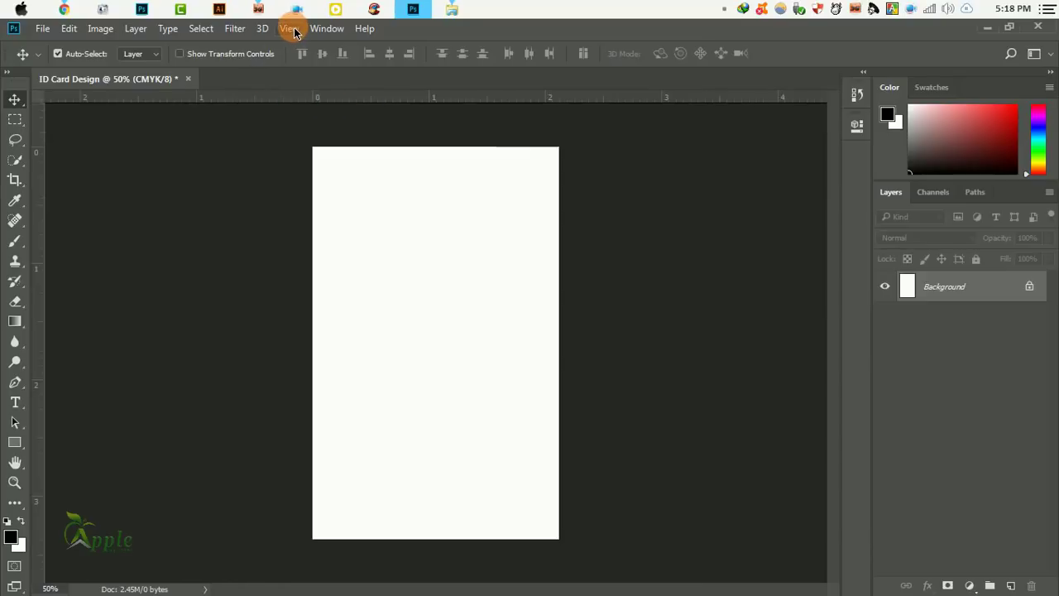
Add a horizontal and a vertical guide at .25 in using View > New Guide.
click(290, 28)
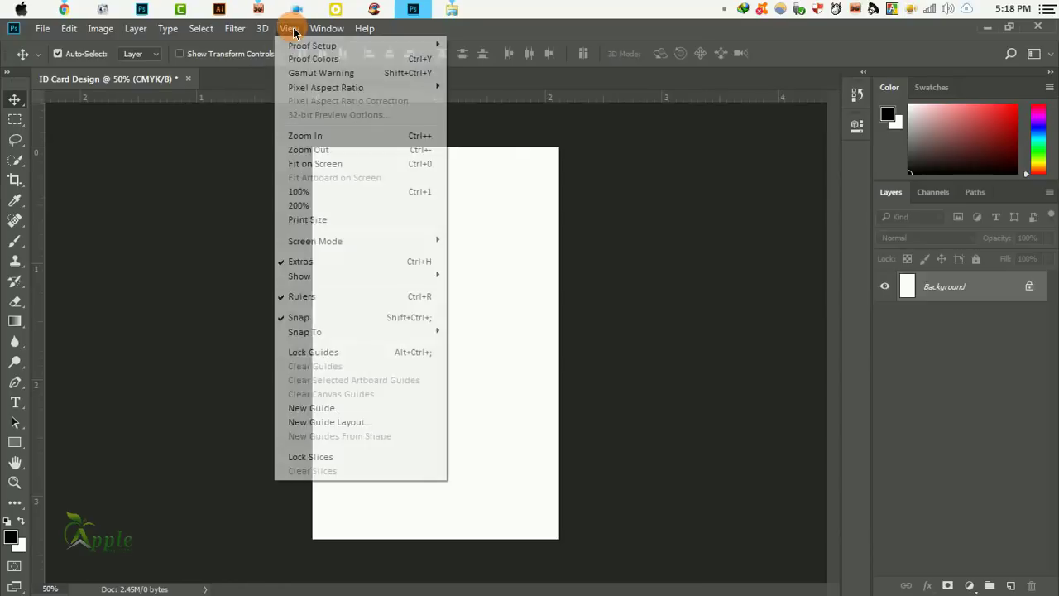
click(343, 404)
click(515, 250)
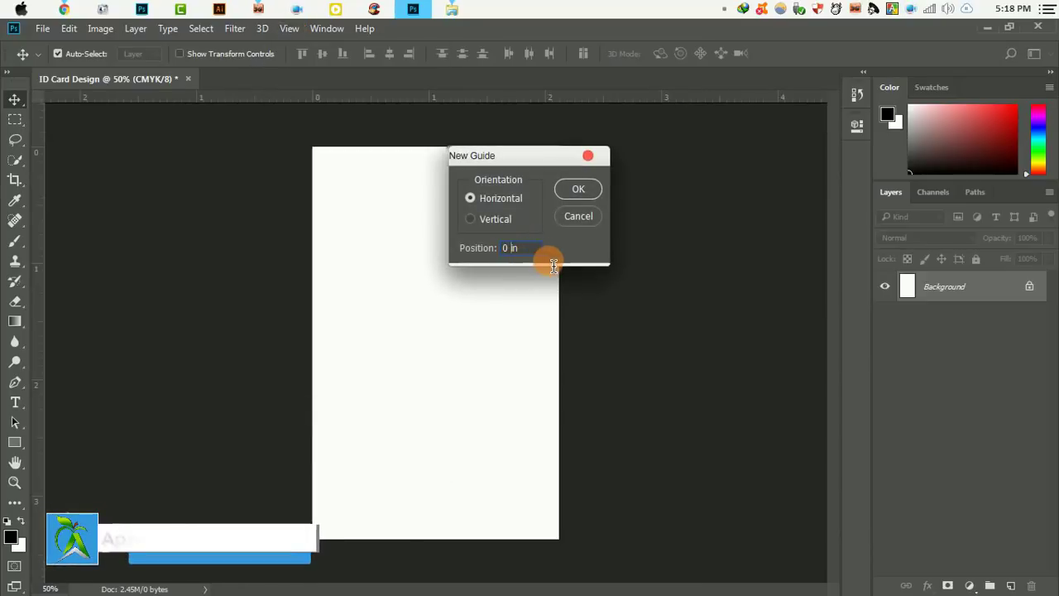
text(.25)
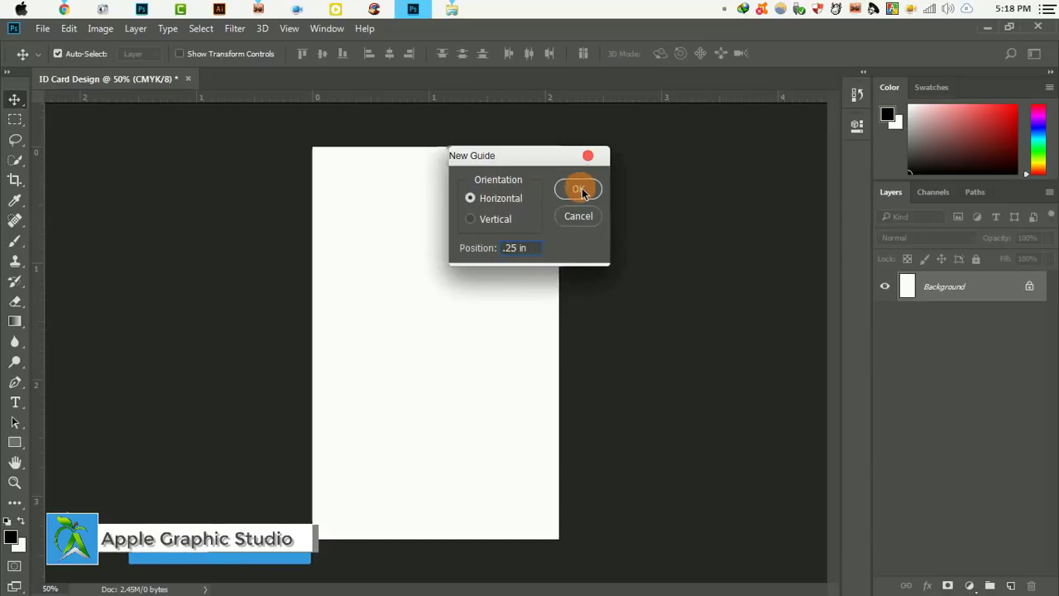
click(578, 189)
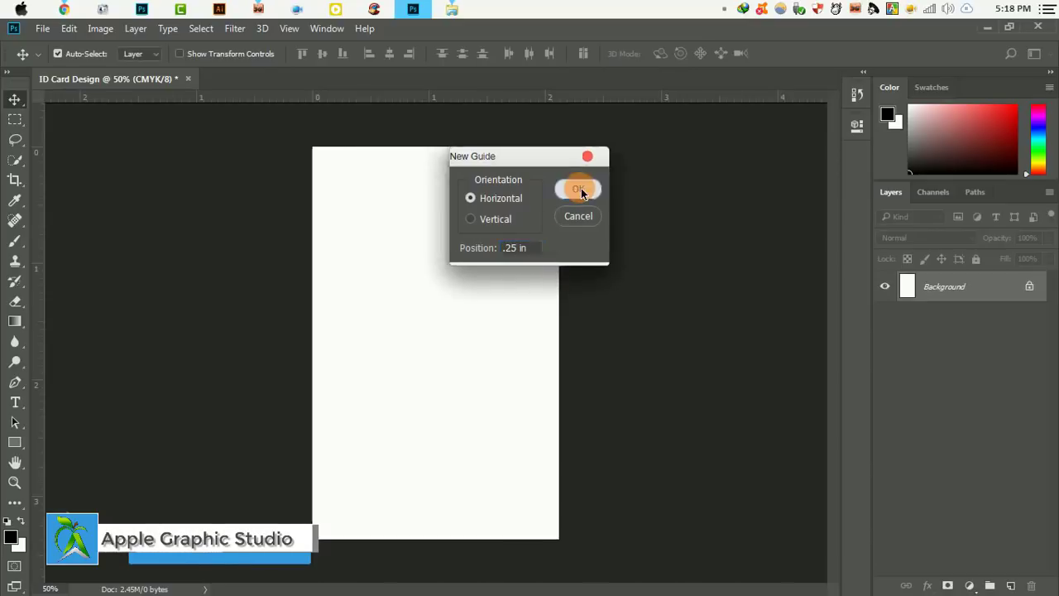
click(287, 28)
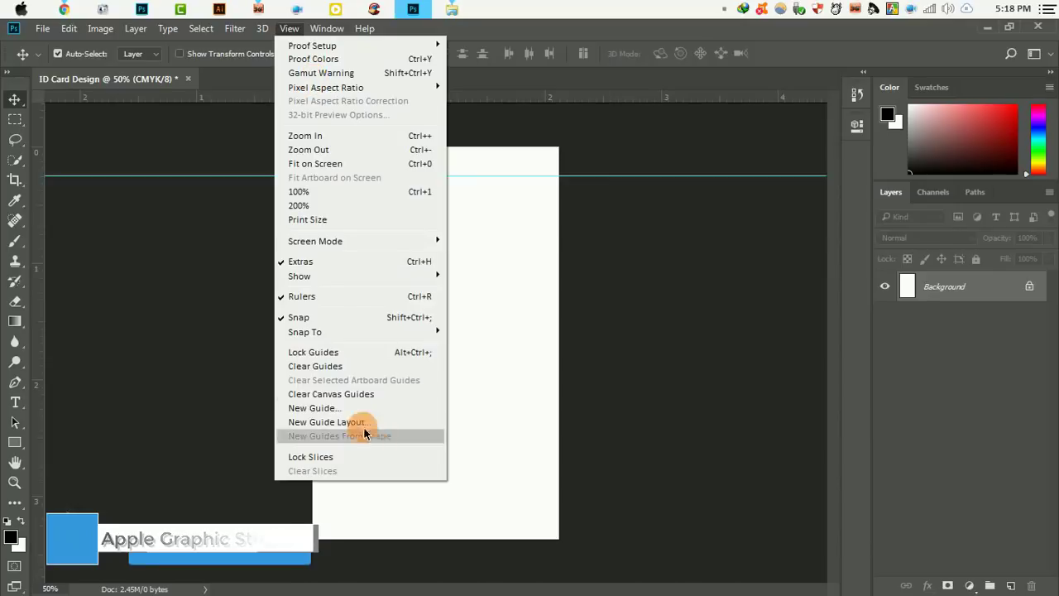
click(356, 409)
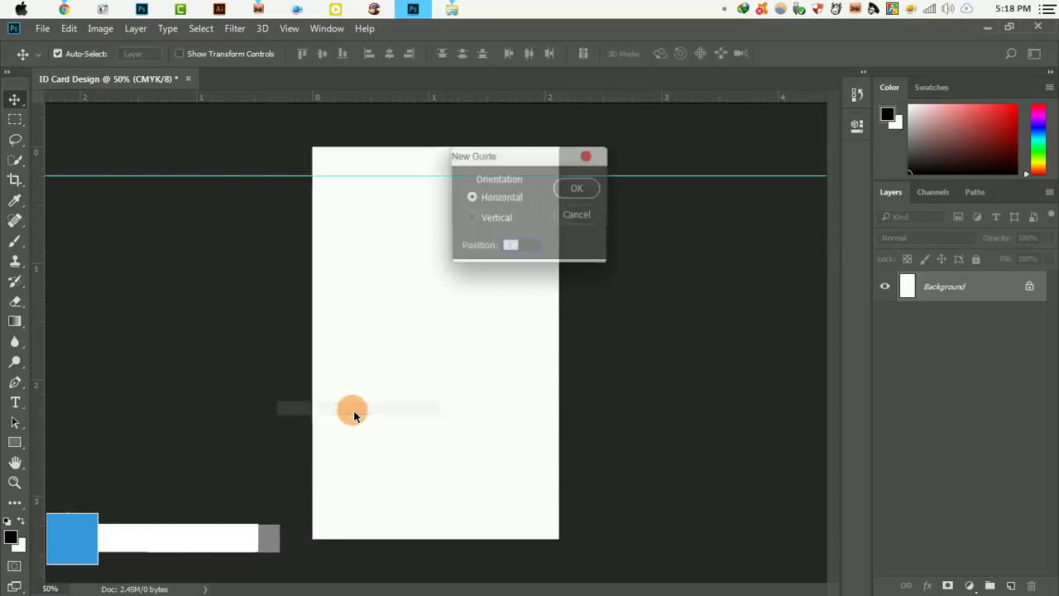
click(471, 217)
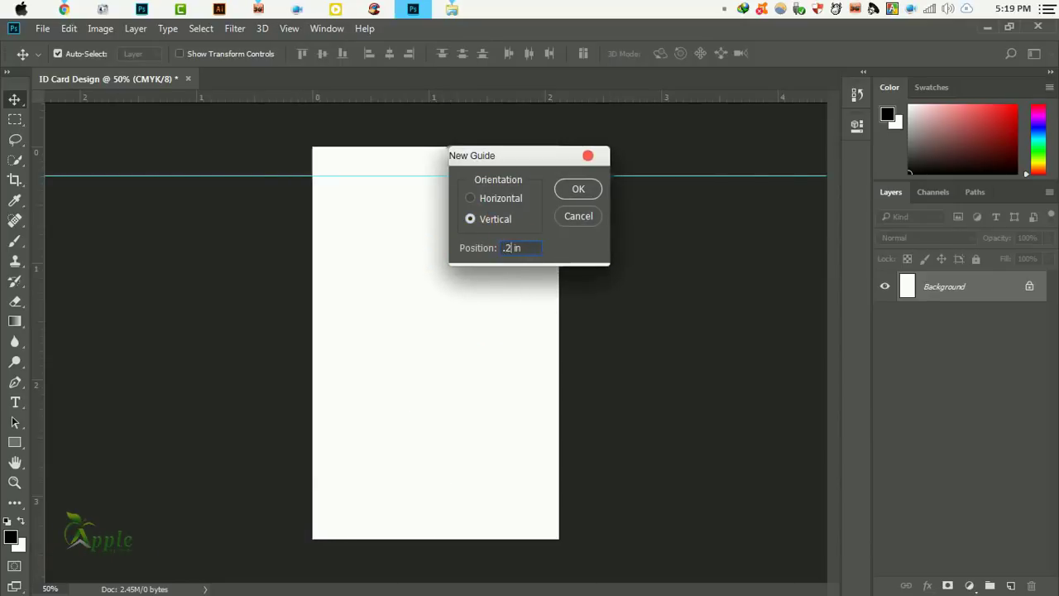
click(577, 194)
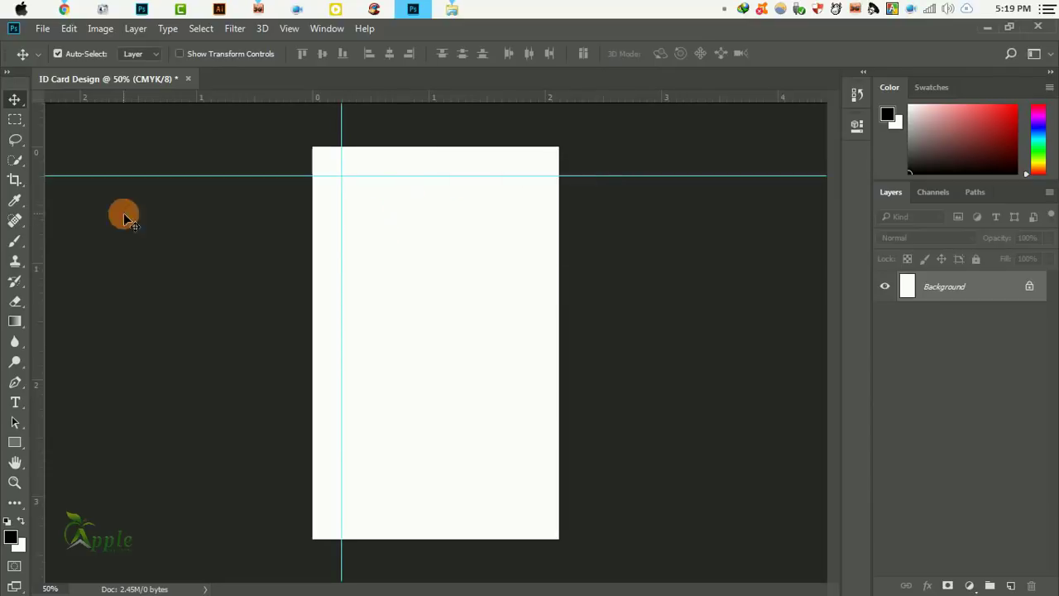
Mirror the right and bottom margin guides using a 0.25 in marquee square, then deselect.
drag(15, 120, 52, 112)
mouse_move(312, 146)
mouse_down()
mouse_move(342, 175)
mouse_move(546, 531)
mouse_move(538, 526)
mouse_up()
click(17, 100)
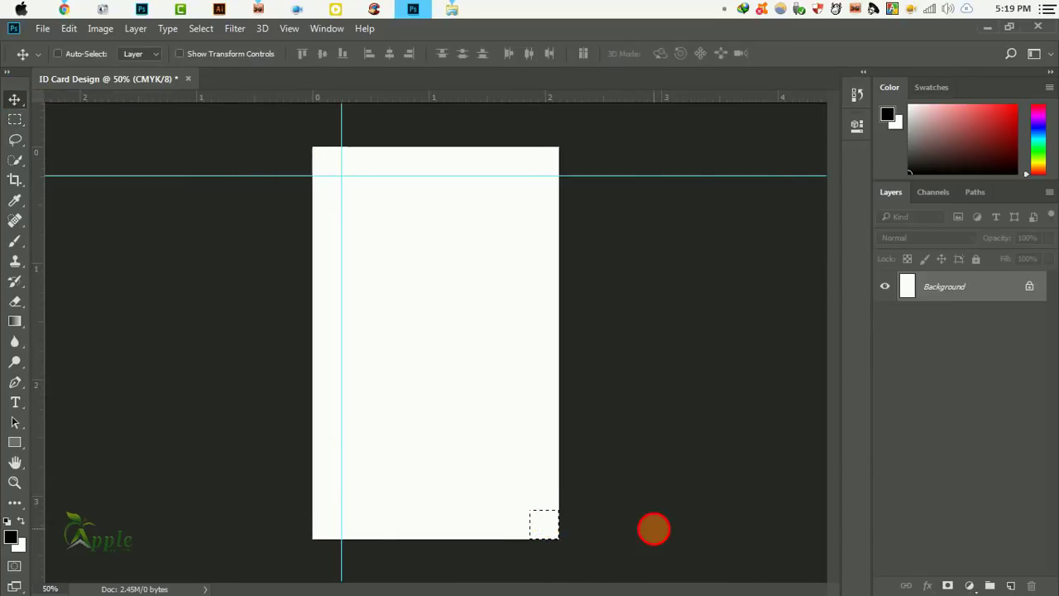
mouse_move(38, 374)
mouse_down()
mouse_move(503, 451)
mouse_move(529, 420)
mouse_up()
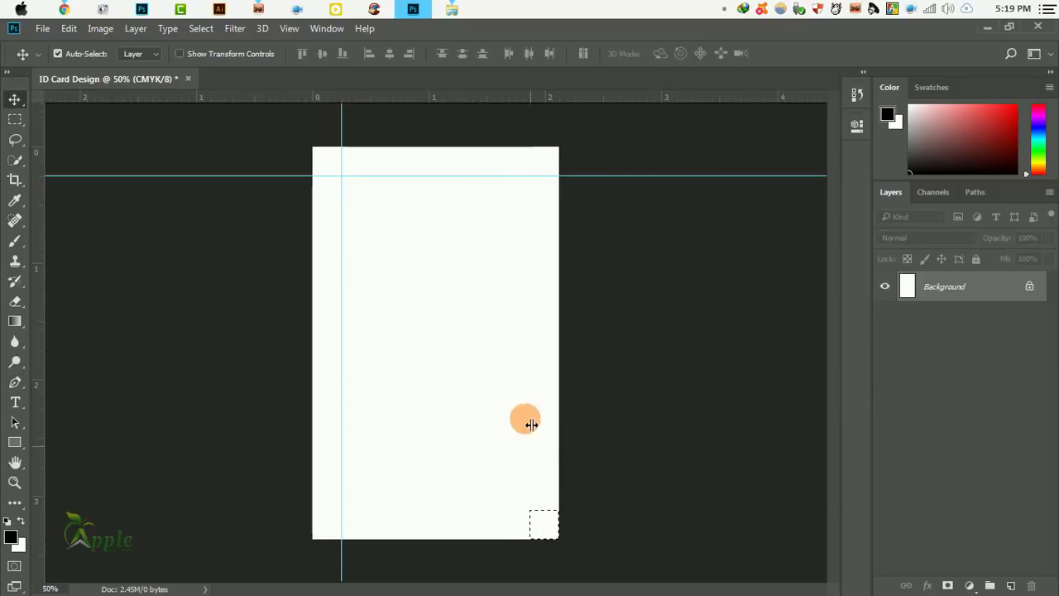
drag(465, 90, 513, 509)
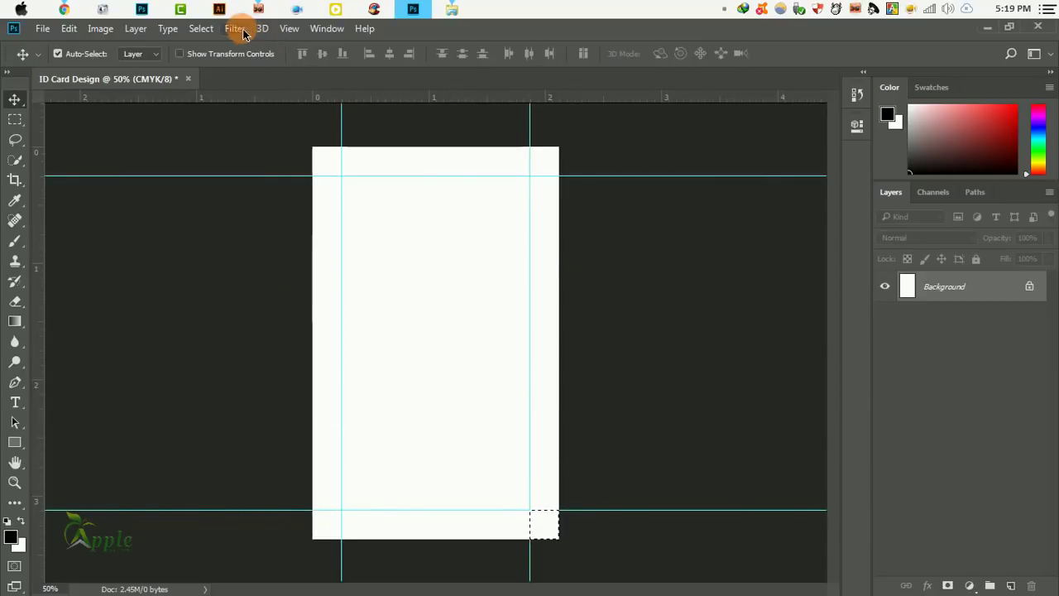
click(201, 29)
click(223, 56)
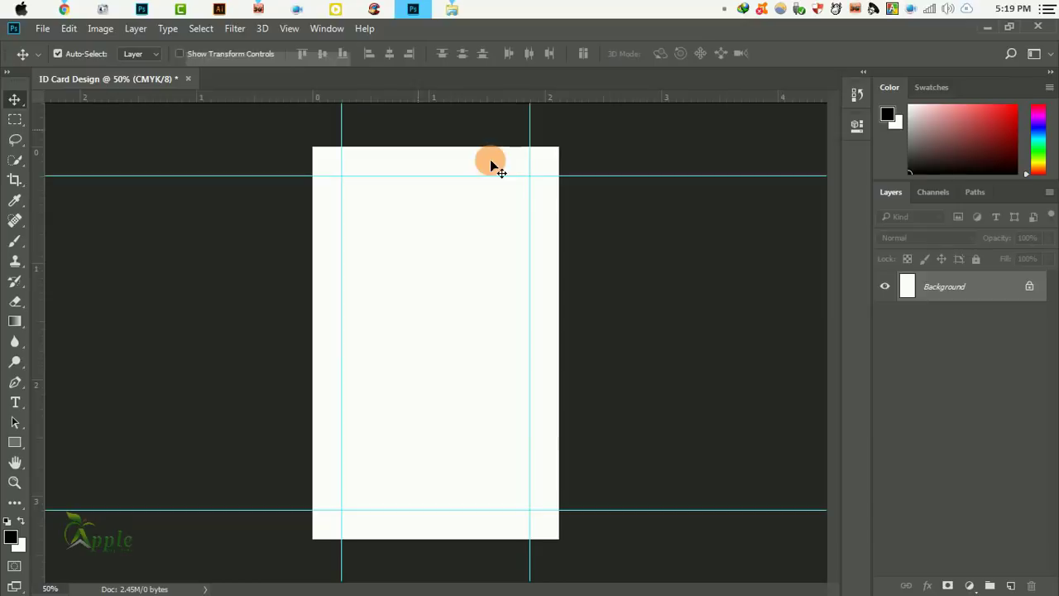
Draw a black wavy band shape across the card with the Pen tool in Shape mode.
click(15, 383)
click(80, 54)
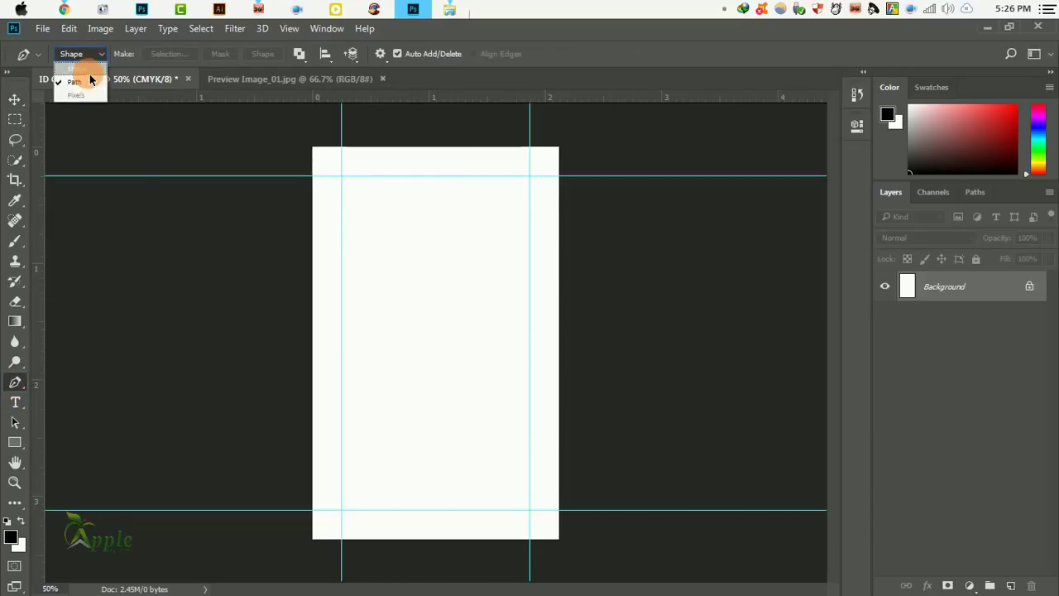
click(87, 68)
click(306, 266)
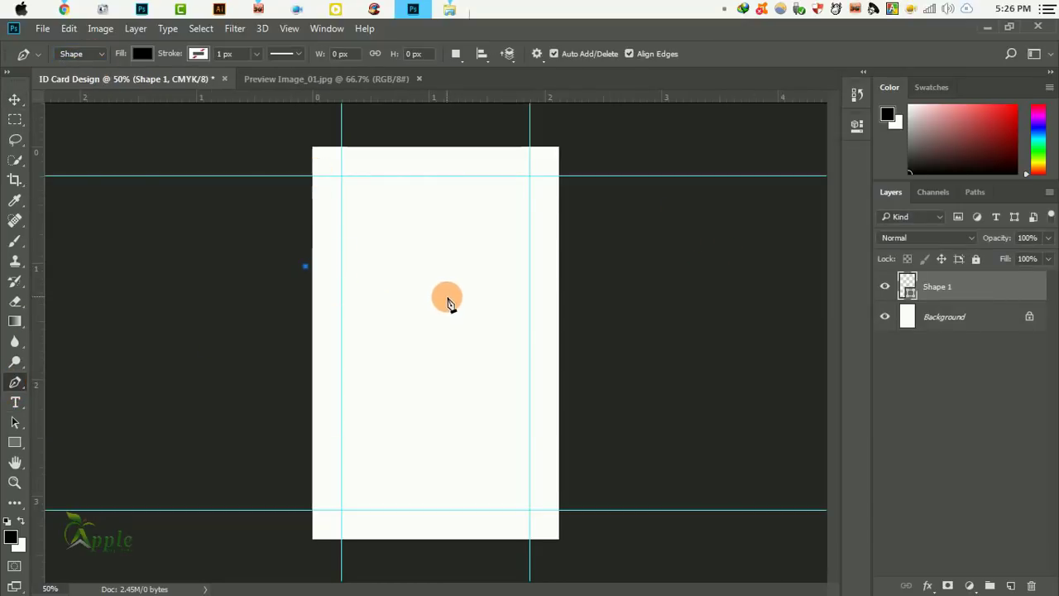
drag(441, 295, 493, 264)
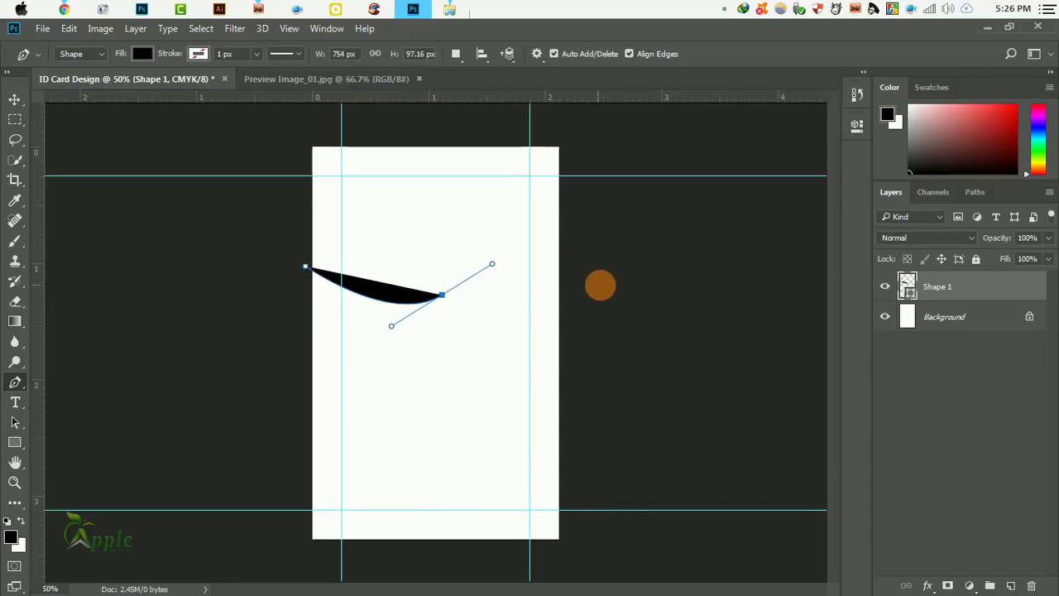
mouse_move(598, 283)
mouse_down()
mouse_move(605, 304)
mouse_move(636, 307)
mouse_up()
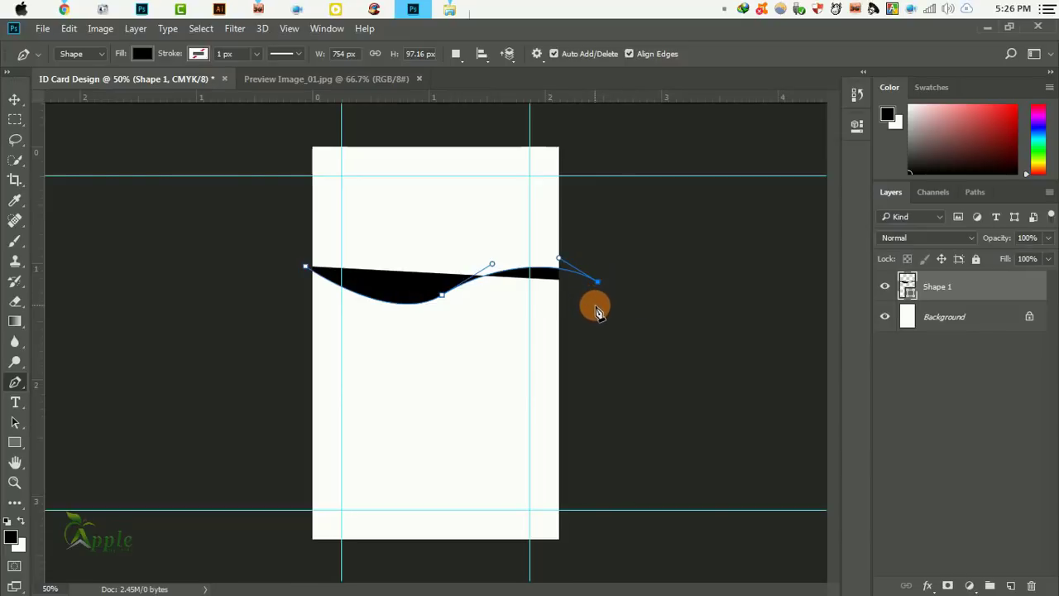
click(595, 305)
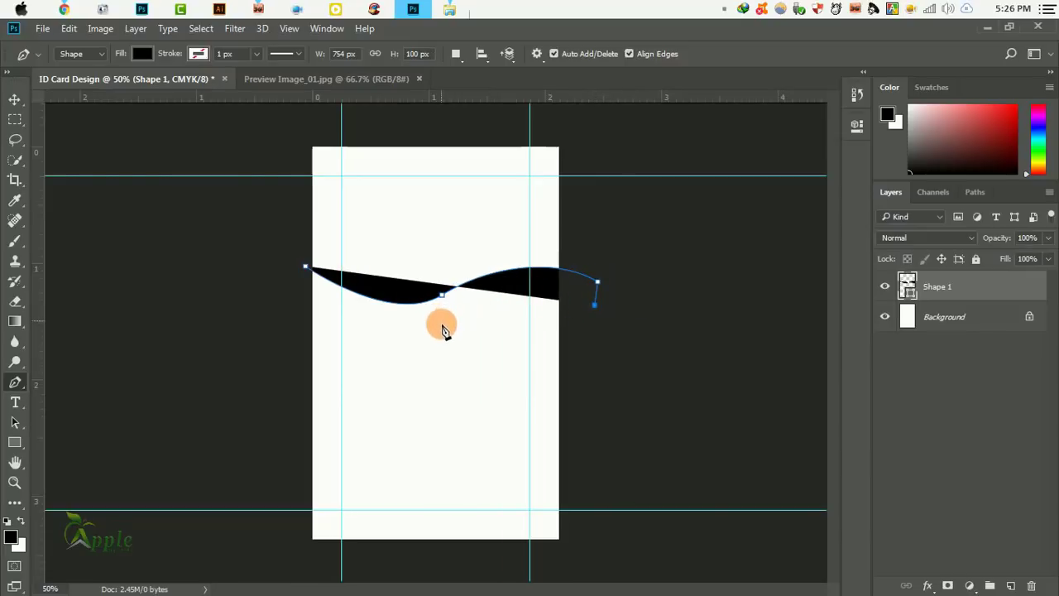
drag(441, 321, 362, 368)
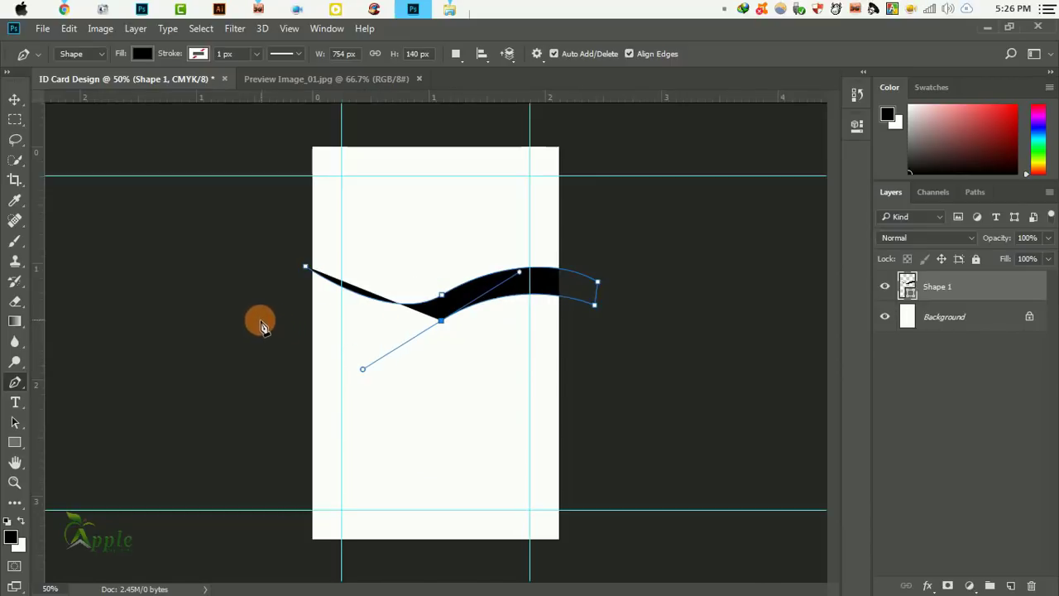
click(249, 332)
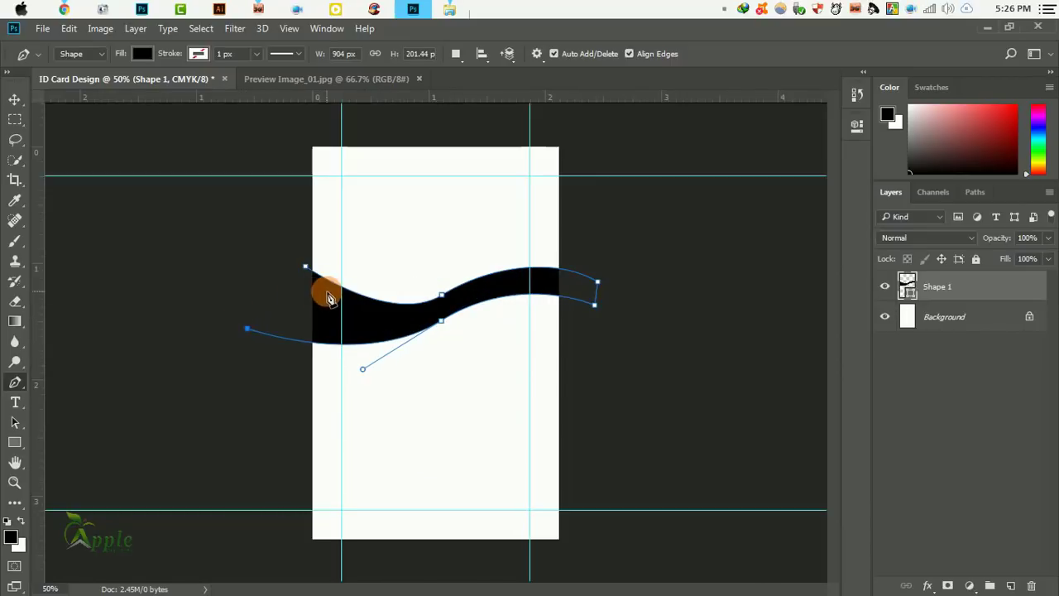
Adjust the wave's left anchor and handles so it extends past the card's left edge.
key(ctrl)
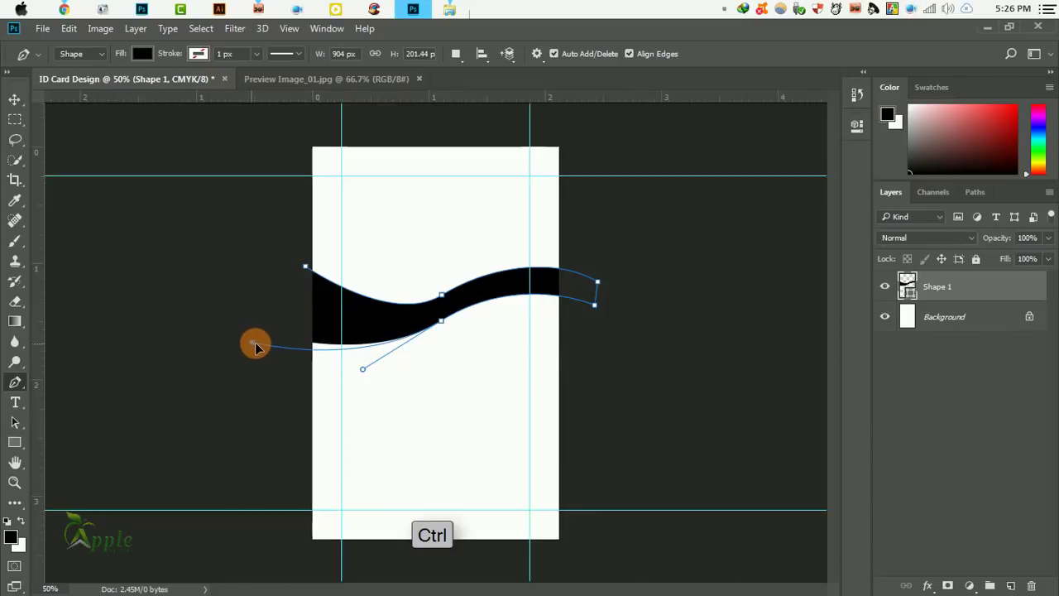
ctrl+click(267, 339)
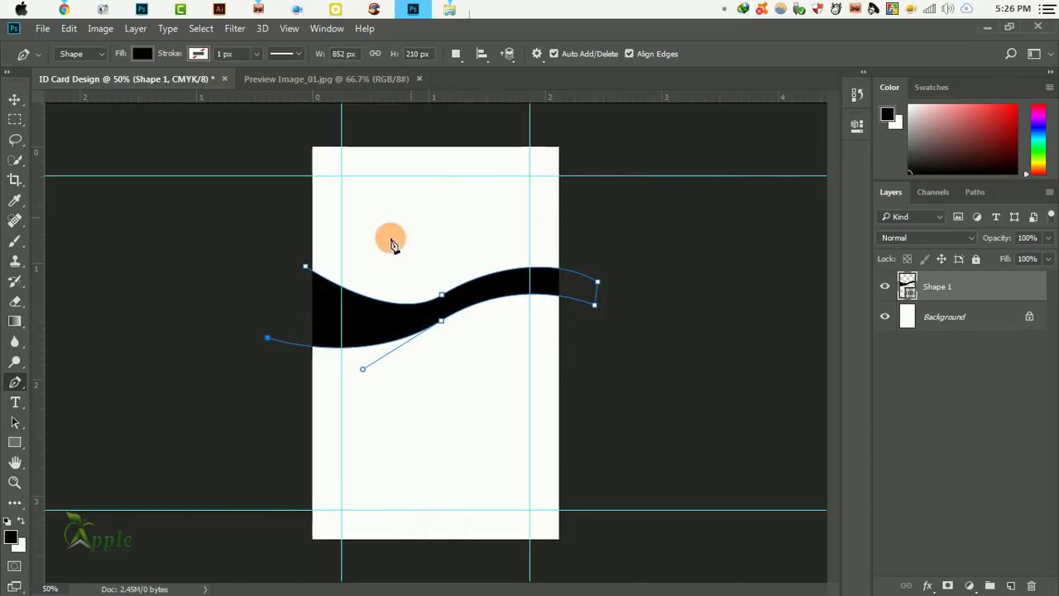
drag(294, 260, 266, 242)
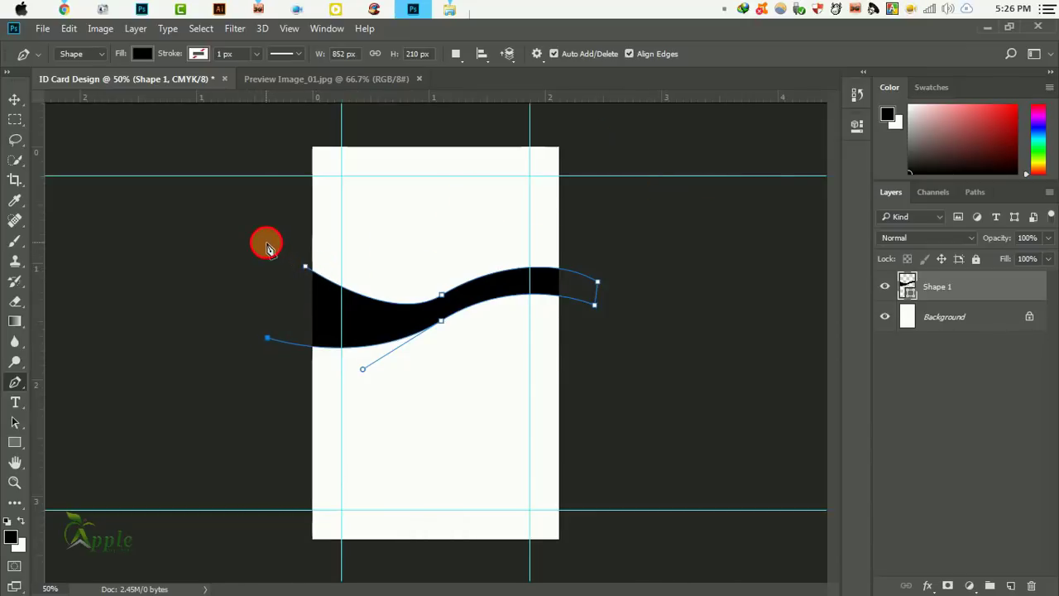
click(307, 269)
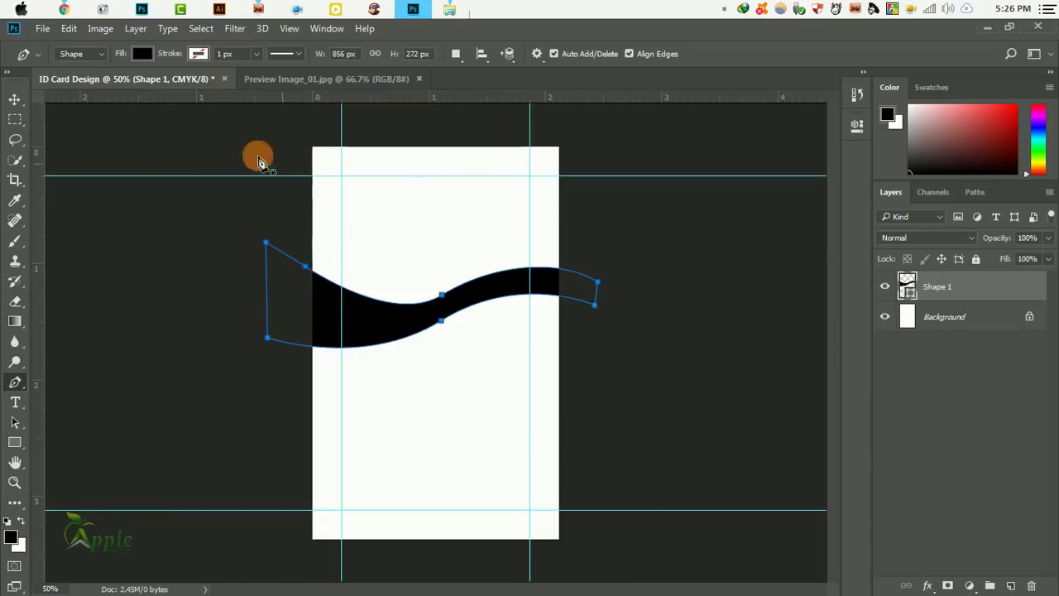
click(15, 100)
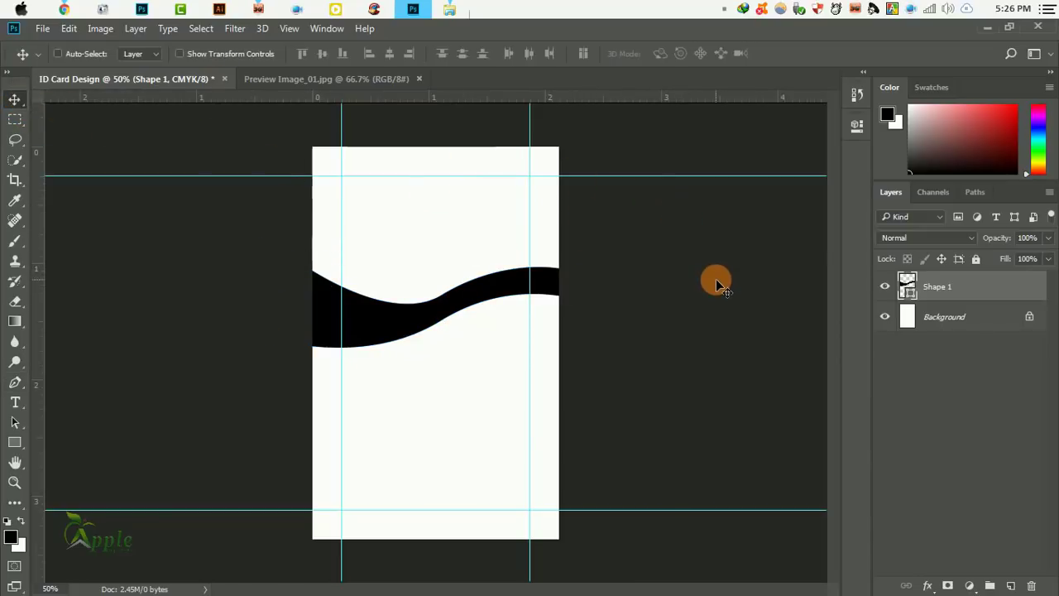
Rotate the wave about 7.42° and move it slightly lower on the card.
key(ctrl+t)
drag(676, 284, 536, 316)
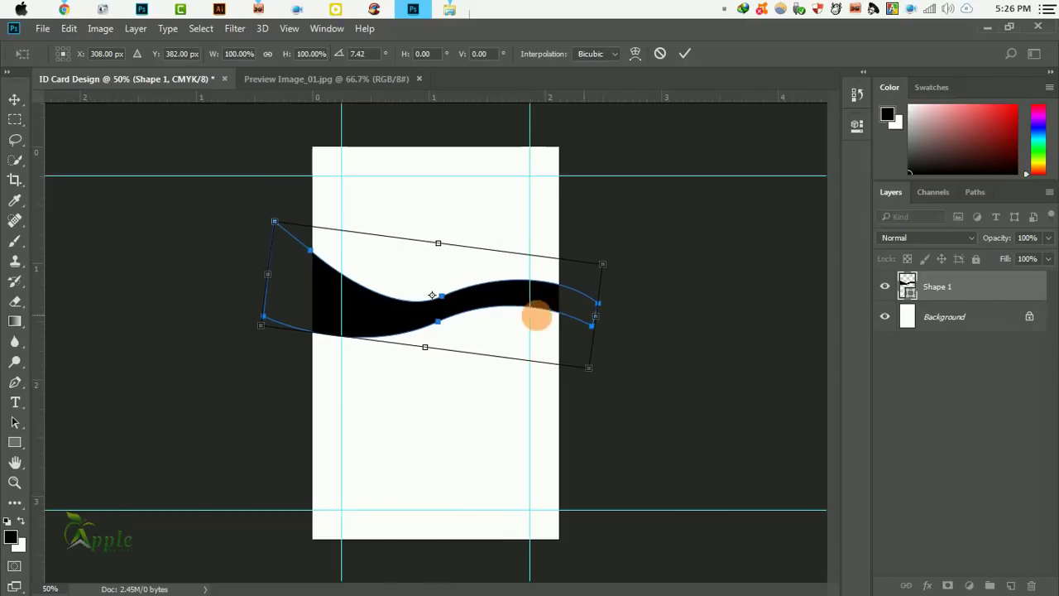
drag(469, 304, 474, 305)
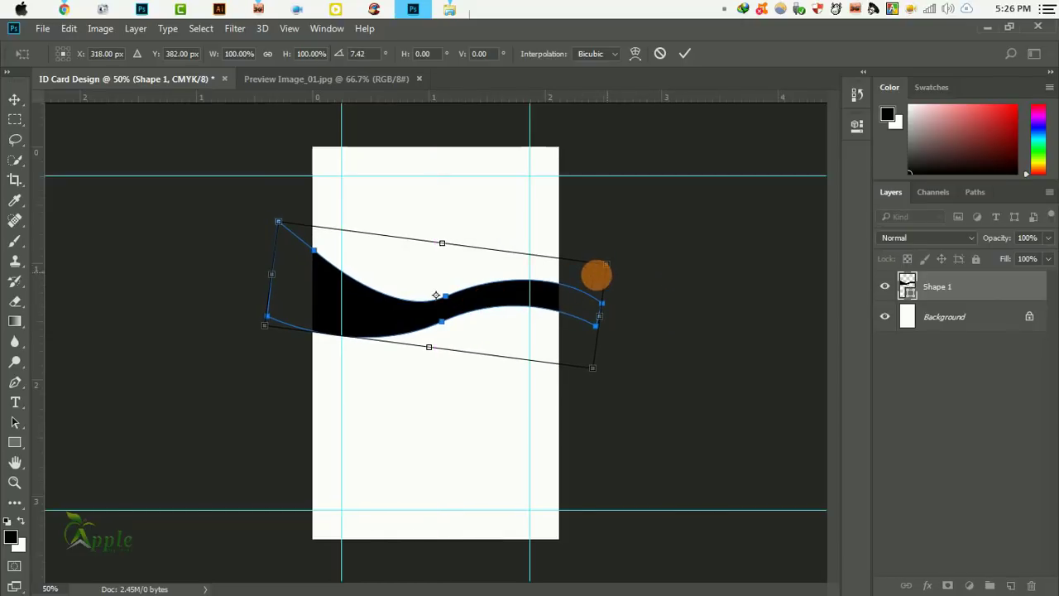
click(682, 58)
drag(445, 308, 447, 328)
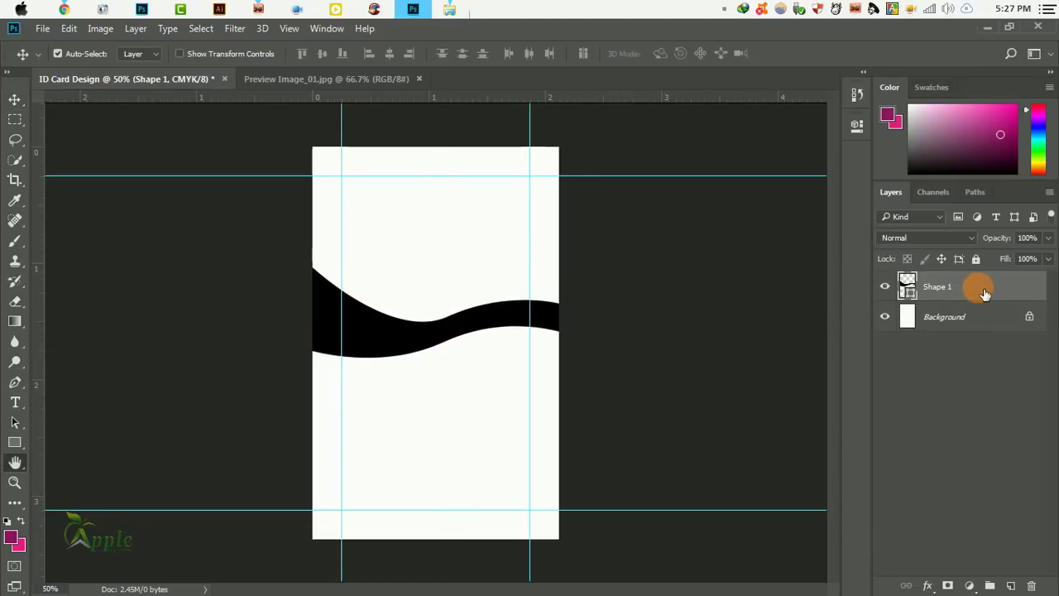
Apply a magenta Foreground to Background Gradient Overlay style to the Shape 1 wave.
double_click(984, 293)
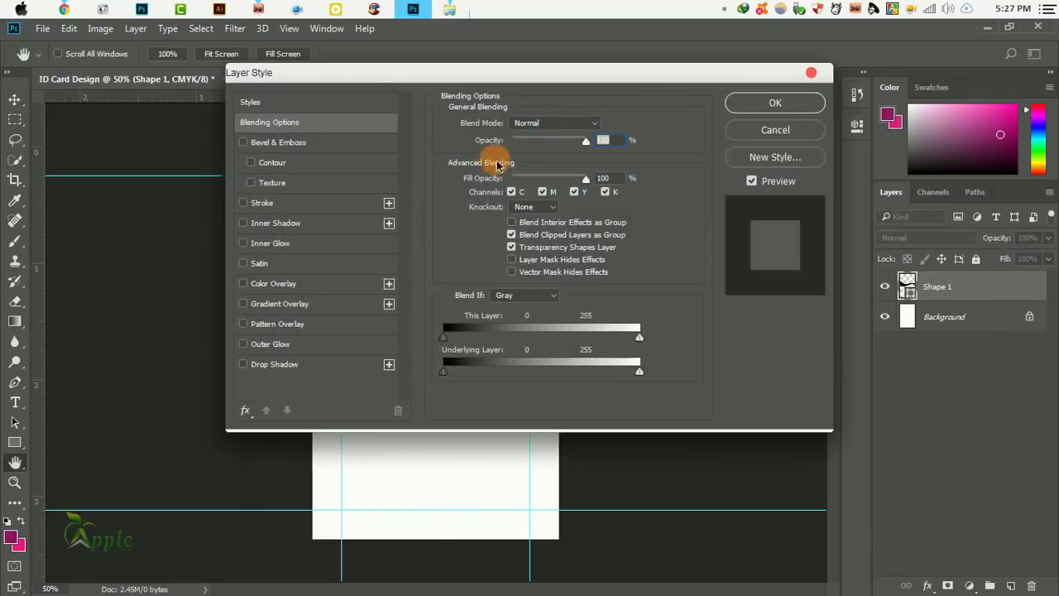
drag(440, 80, 638, 80)
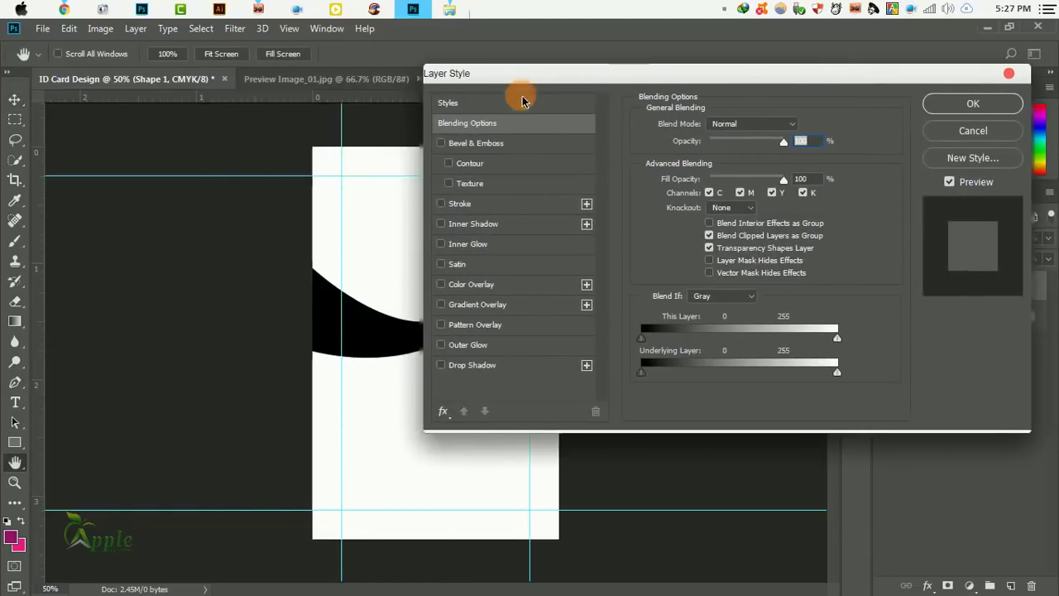
click(459, 305)
drag(557, 77, 691, 198)
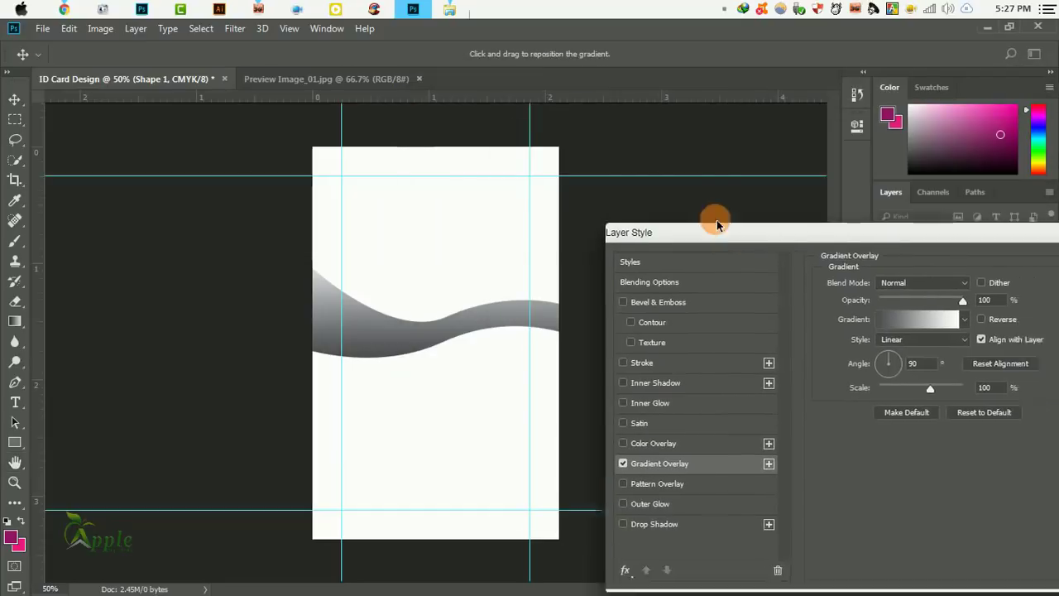
click(847, 286)
click(397, 124)
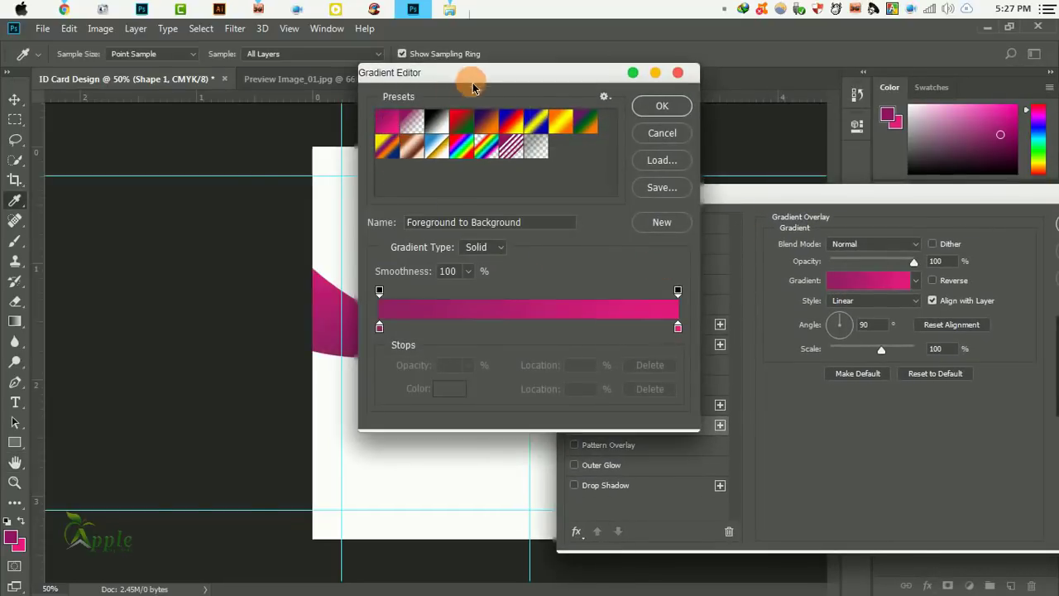
drag(471, 78, 815, 215)
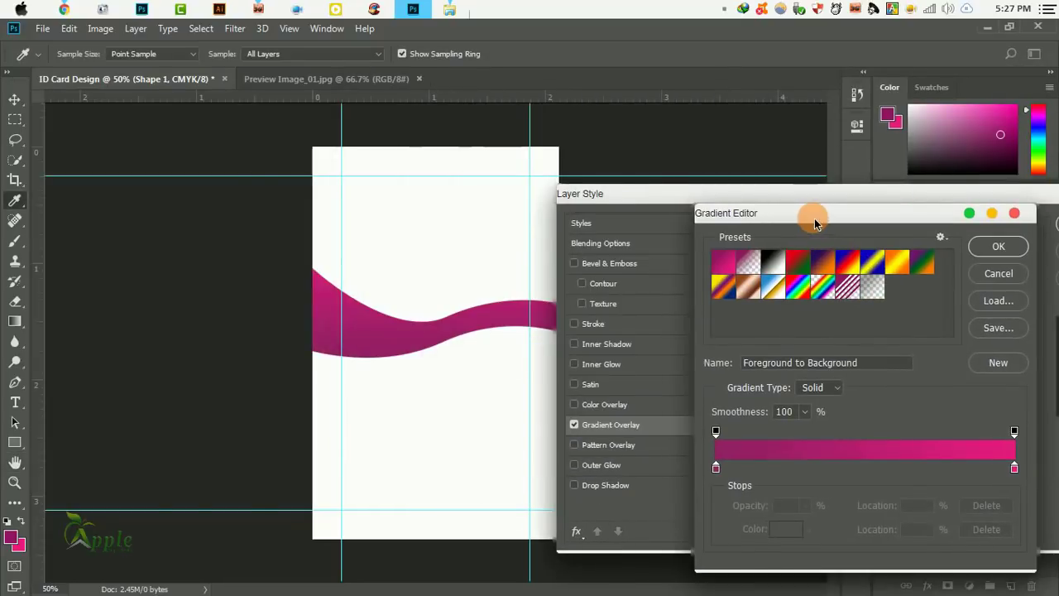
click(997, 245)
drag(810, 217, 875, 238)
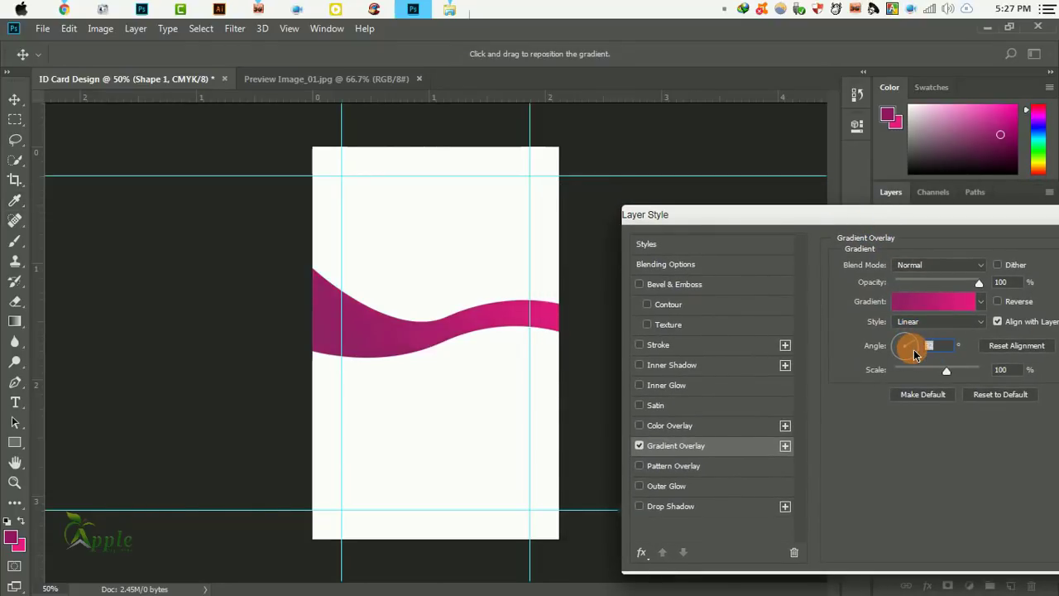
drag(933, 217, 701, 269)
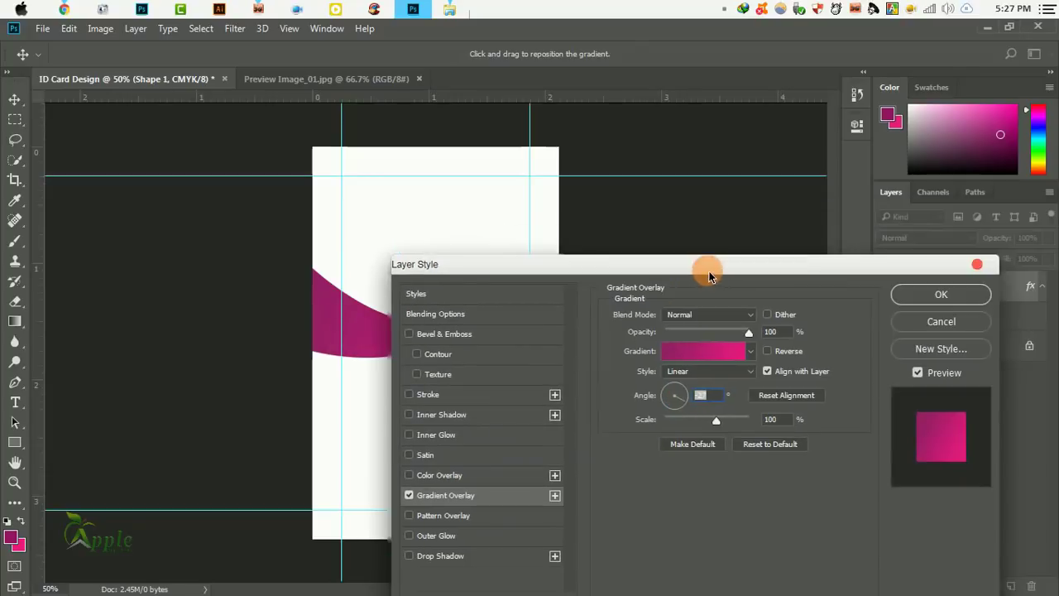
click(923, 300)
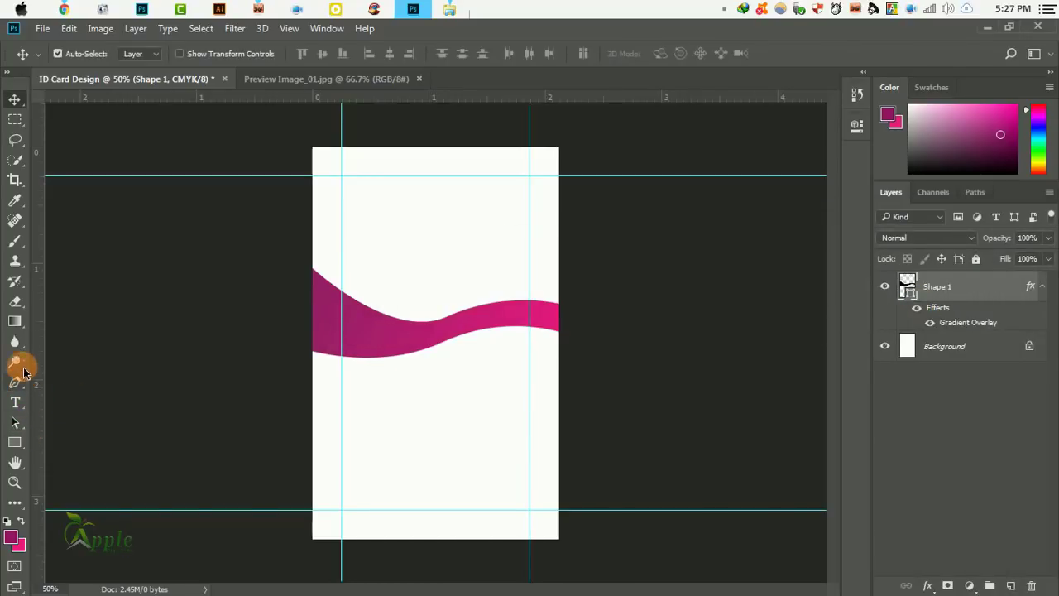
Draw a black circle, Ellipse 1, enlarge it about 10%, and centre it on the wave.
click(14, 440)
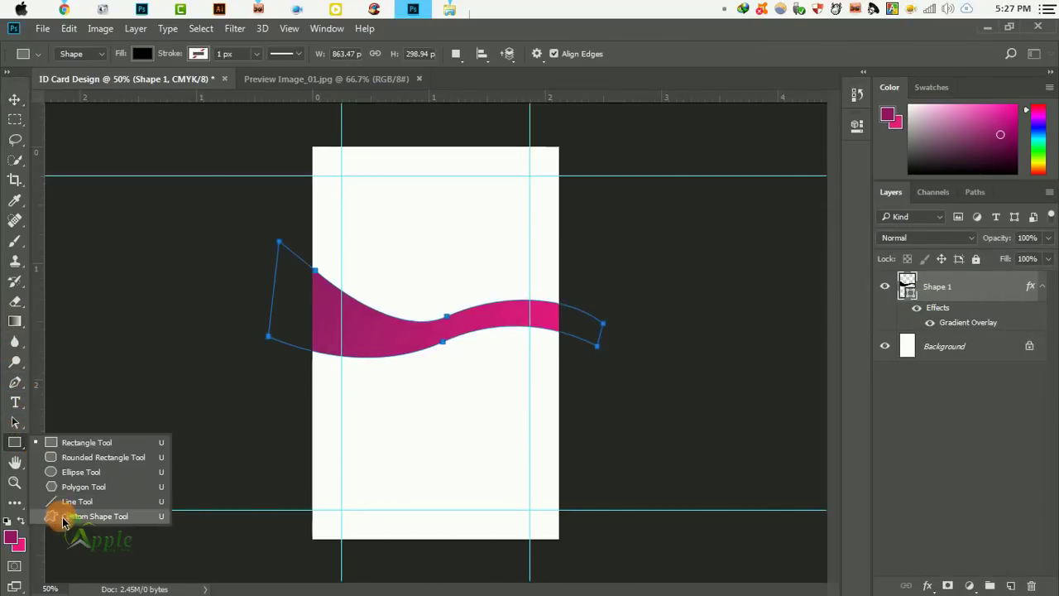
click(67, 470)
drag(398, 264, 437, 301)
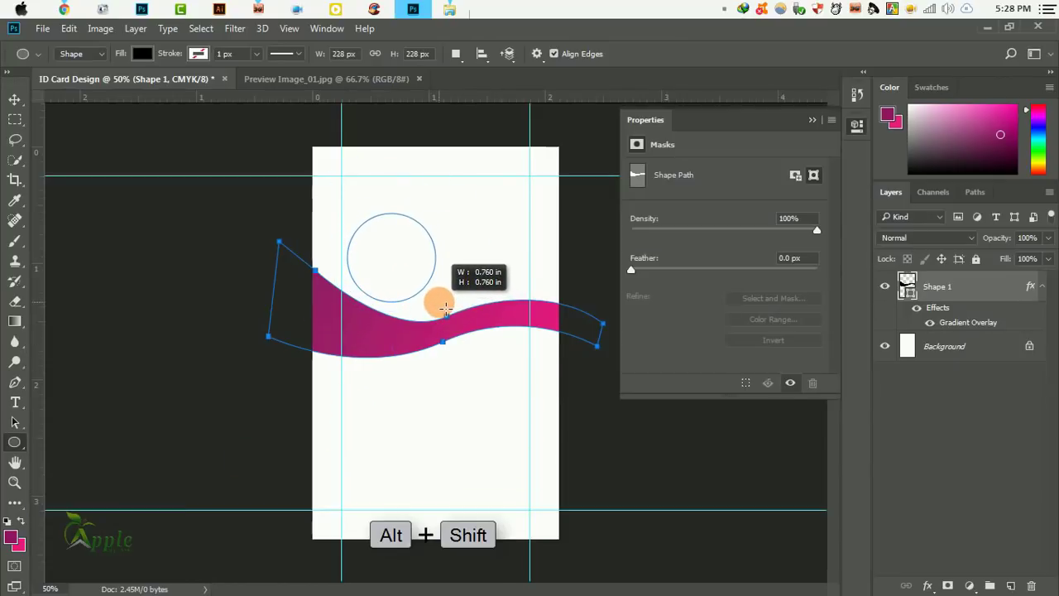
click(813, 120)
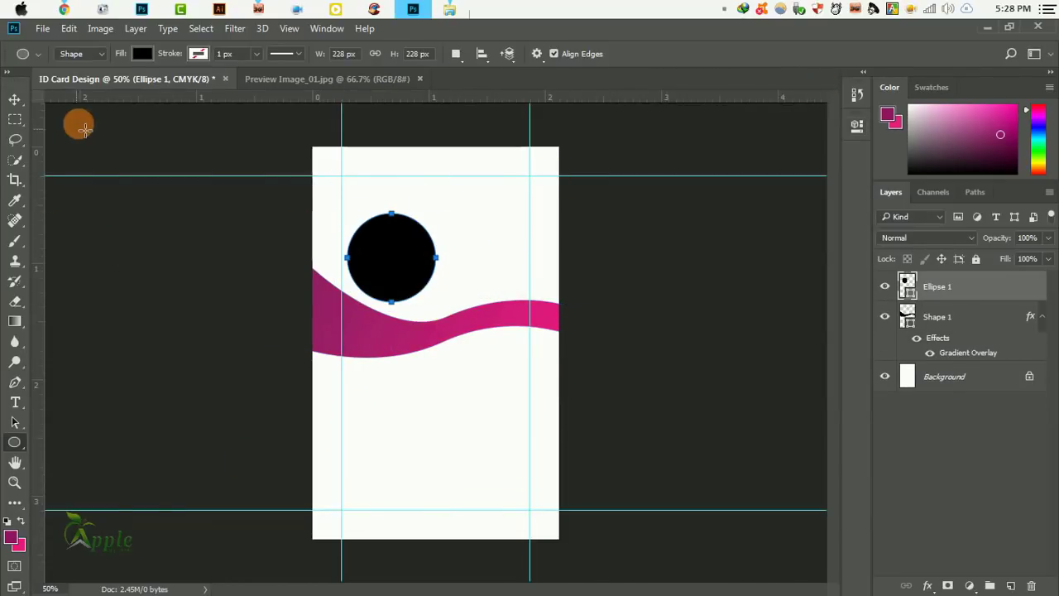
key(ctrl+t)
drag(436, 302, 441, 309)
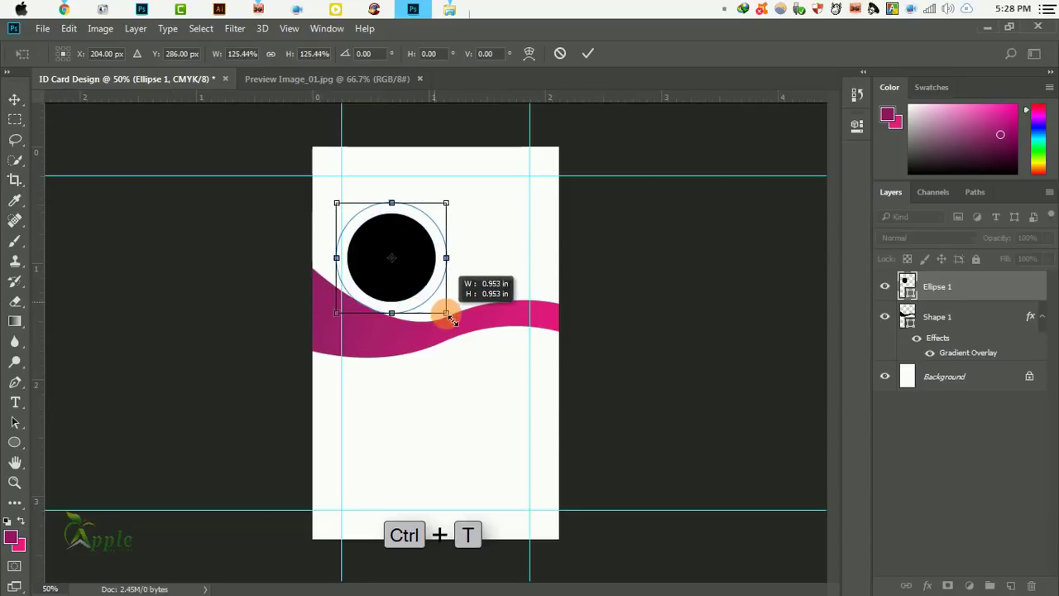
drag(390, 229, 435, 295)
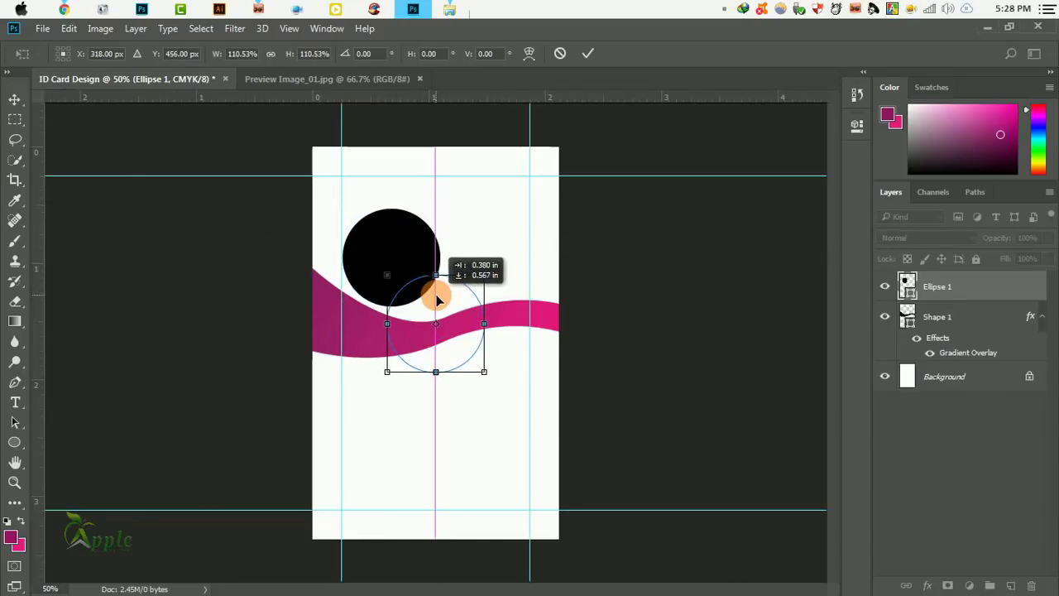
click(587, 53)
scroll(419, 314, up, 1)
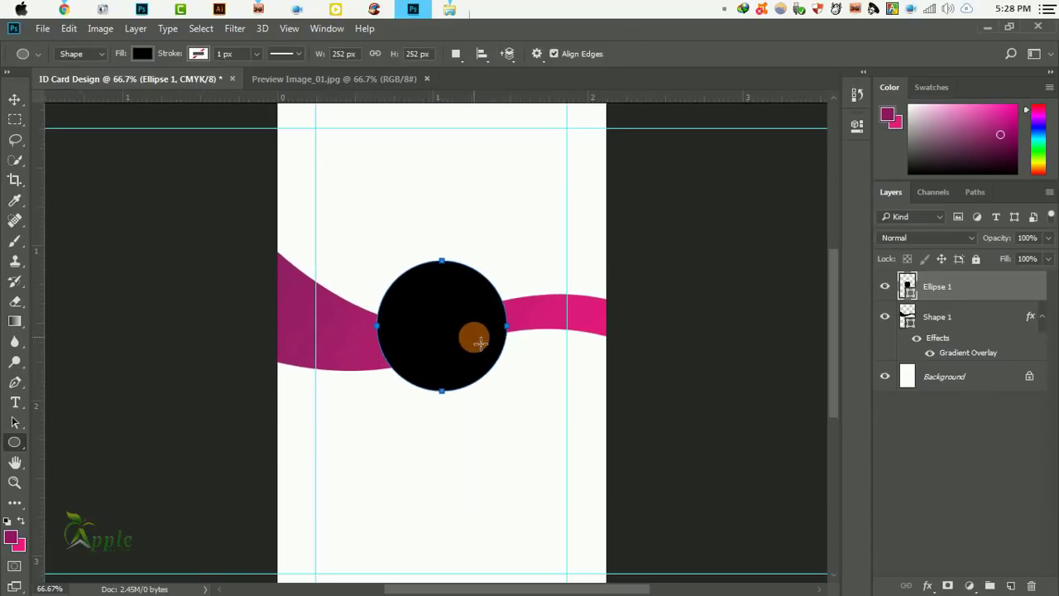
click(15, 99)
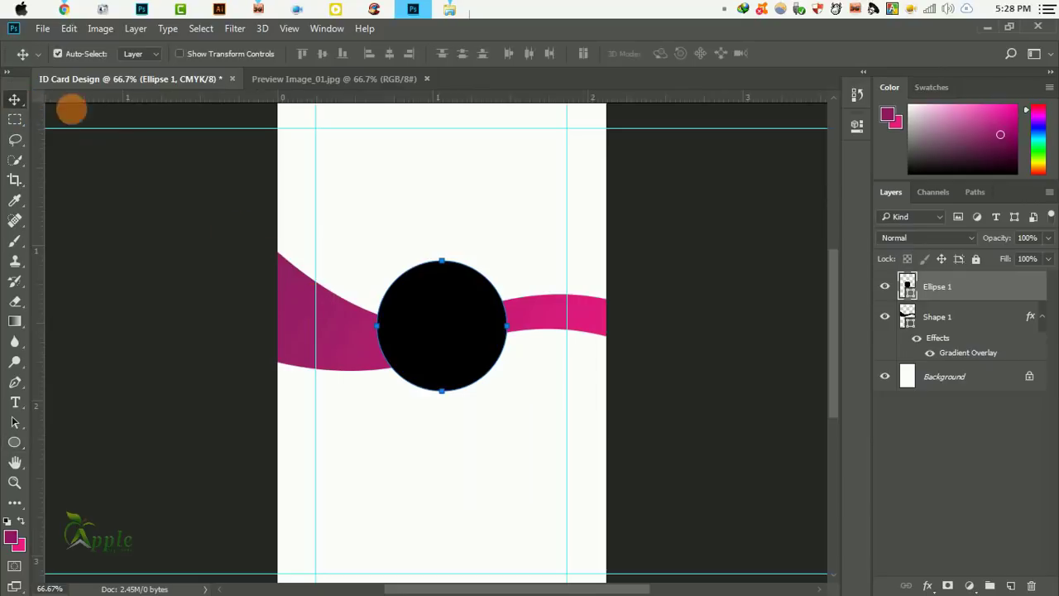
Fill the circle light grey, duplicate it, and give the original Ellipse 1 a darker grey.
double_click(908, 287)
click(332, 186)
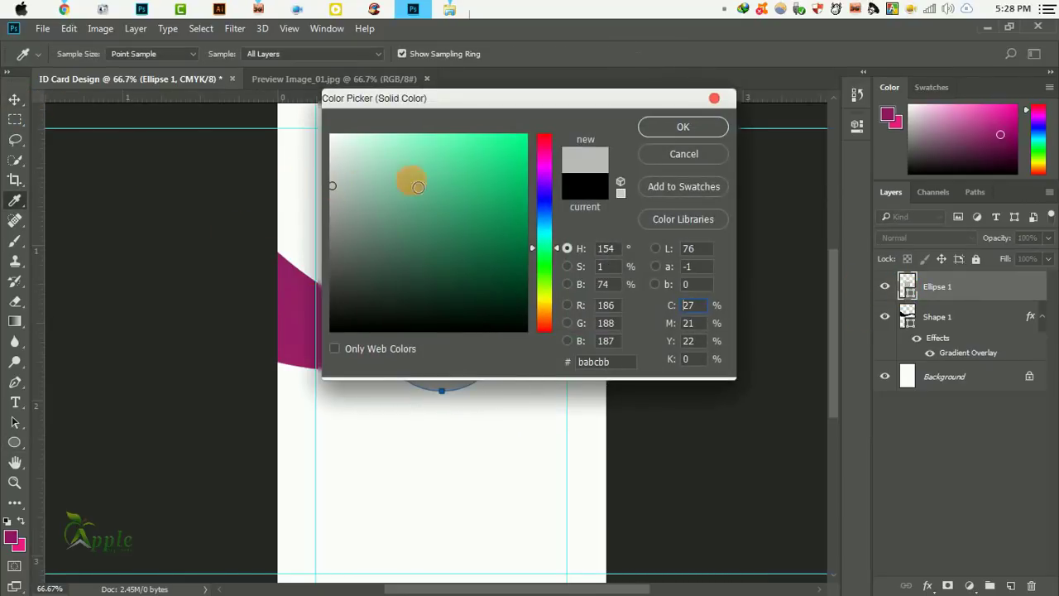
click(662, 132)
drag(984, 289, 1011, 584)
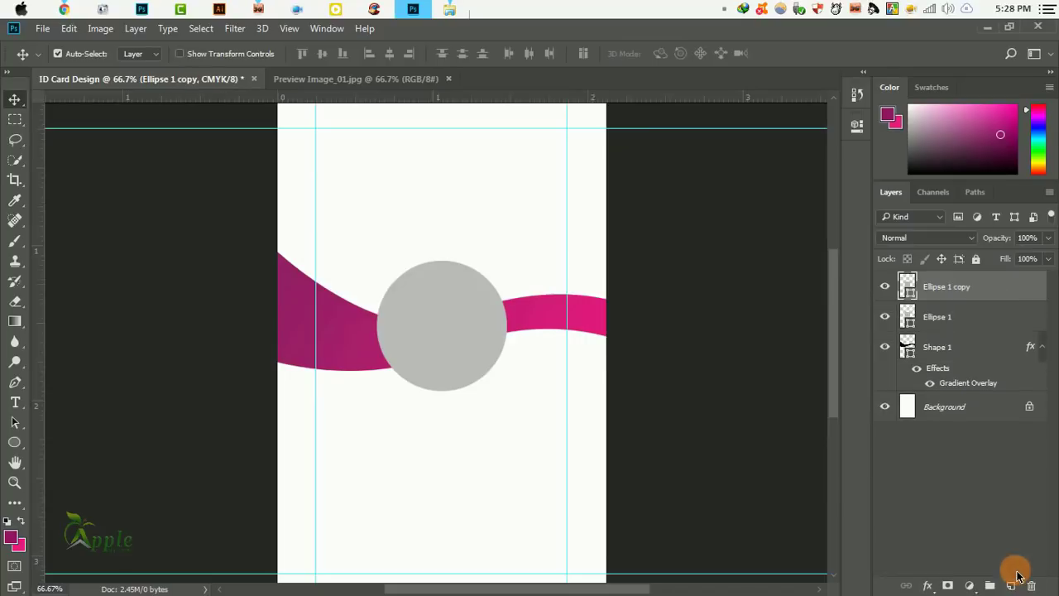
click(976, 323)
double_click(910, 317)
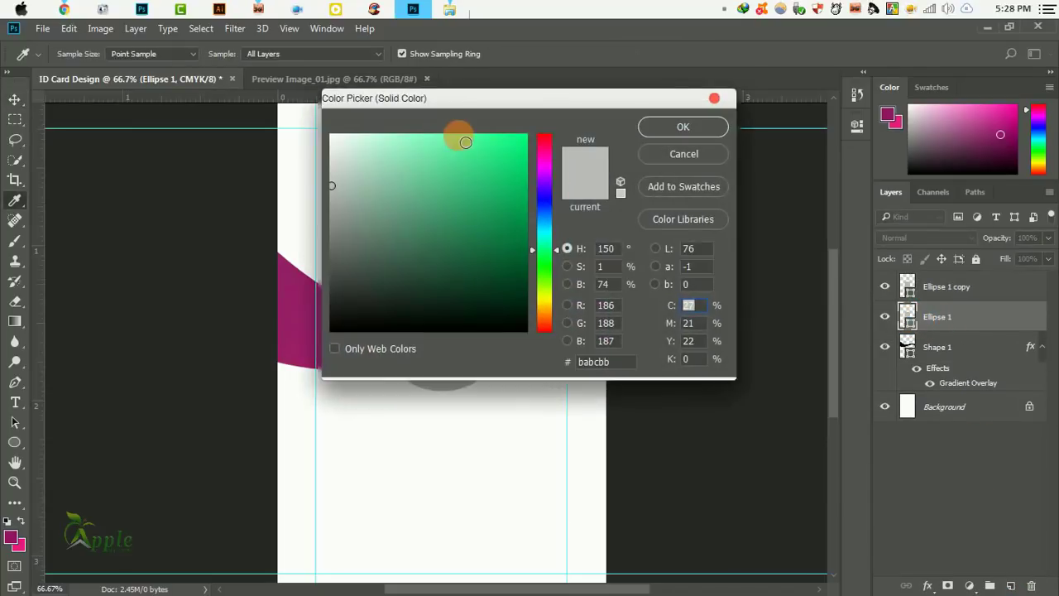
click(329, 232)
click(666, 149)
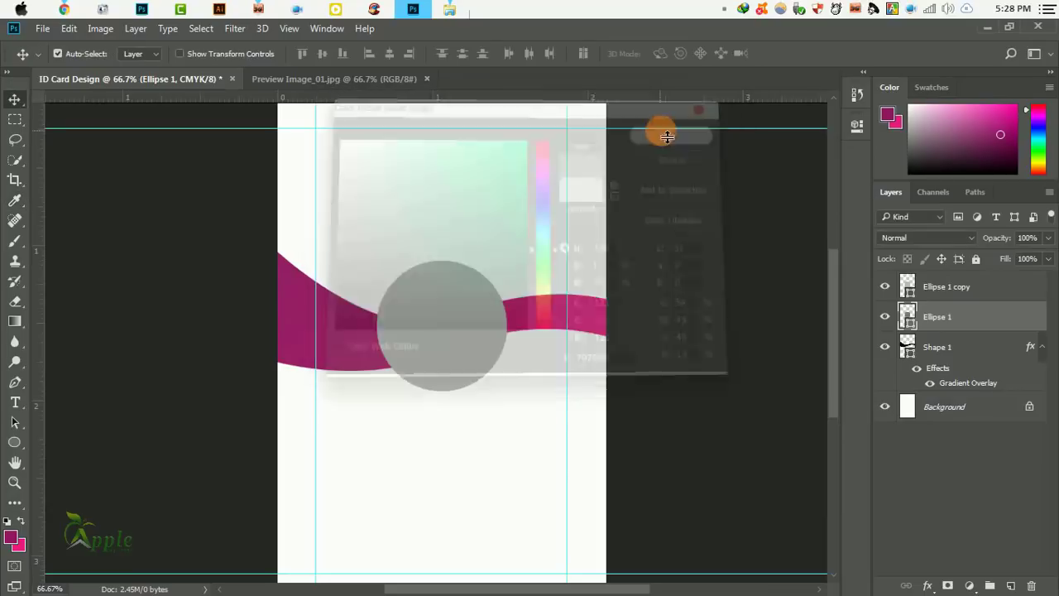
Scale the darker Ellipse 1 to about 121% so it rings the light grey circle.
key(ctrl+t)
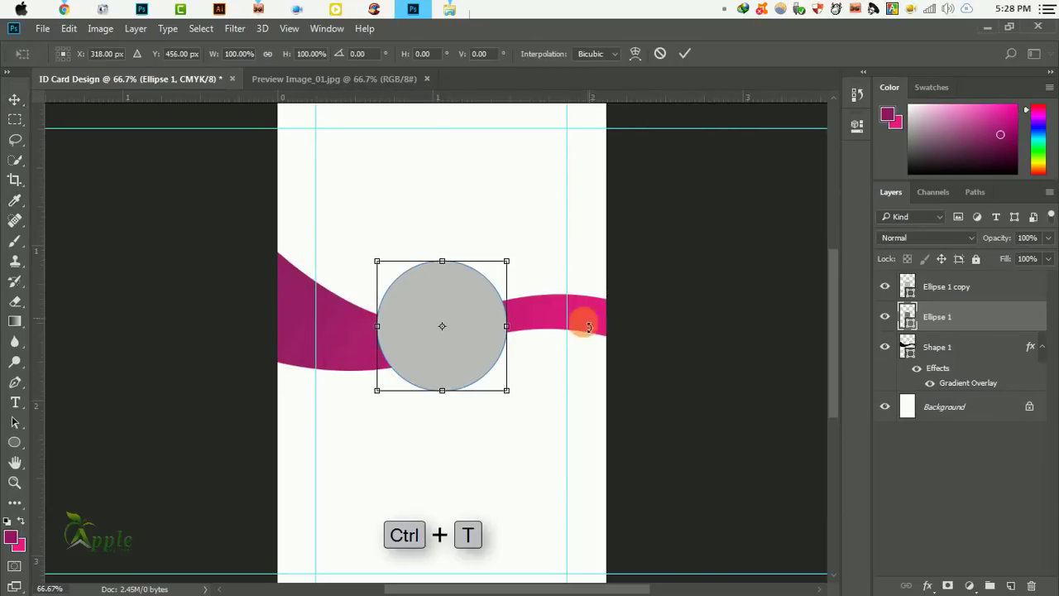
drag(515, 399, 453, 404)
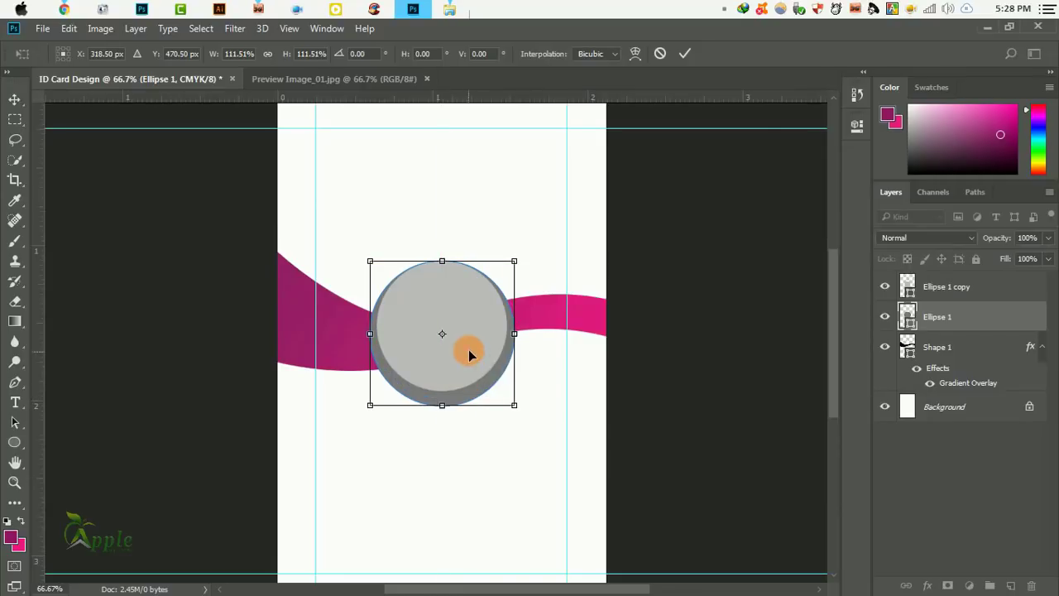
drag(470, 352, 475, 347)
drag(514, 399, 520, 404)
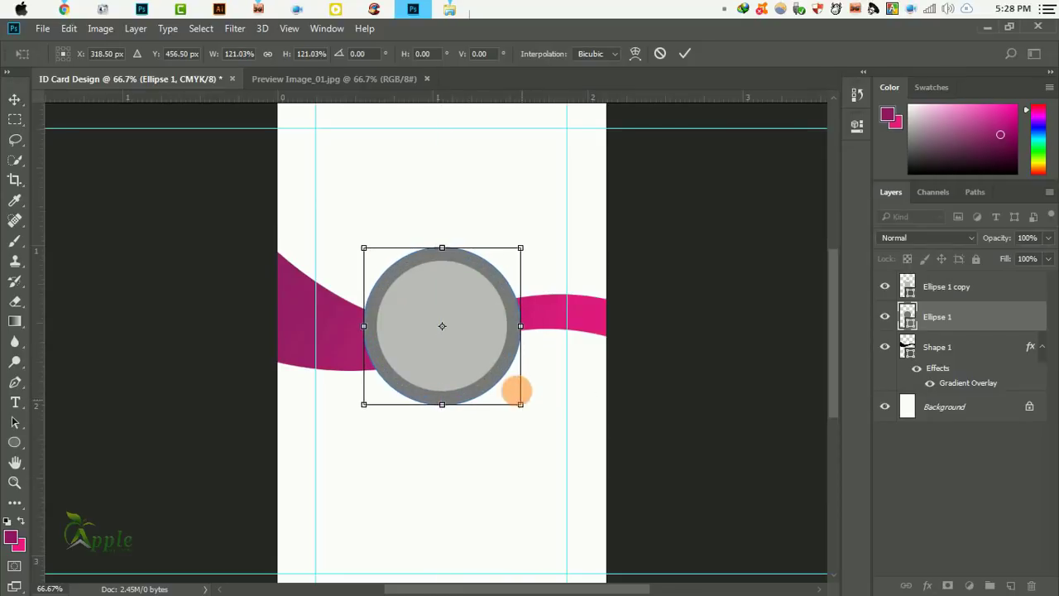
drag(486, 346, 486, 352)
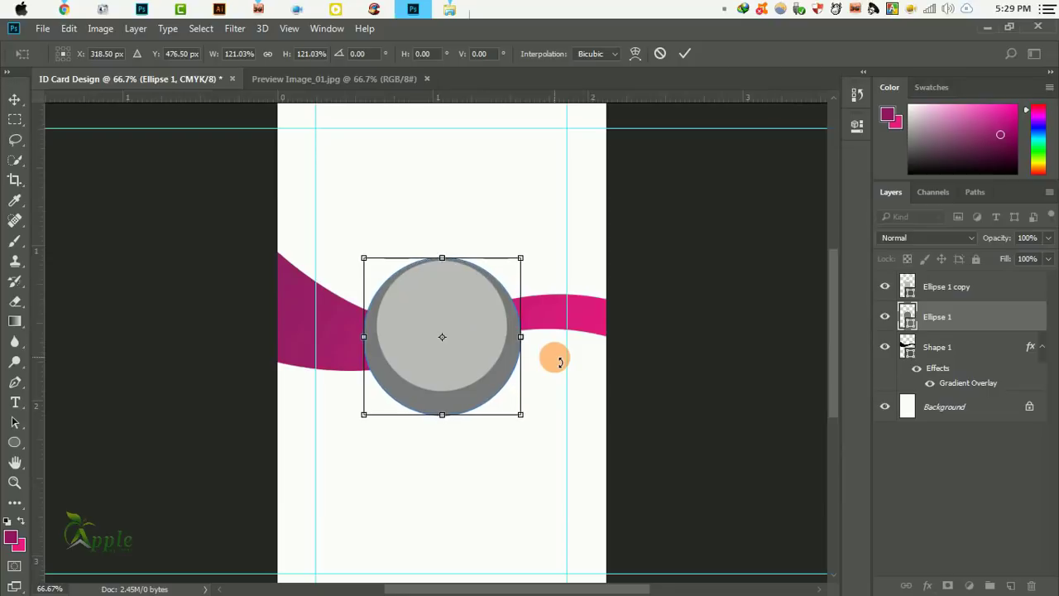
key(Up)
key(Up)
key(Up)
drag(526, 340, 528, 340)
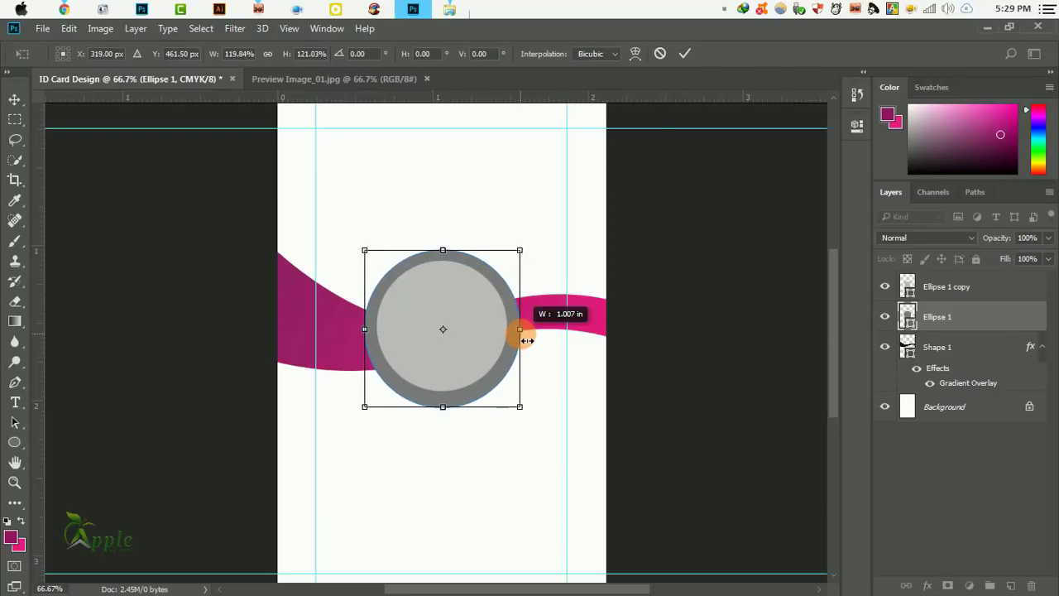
click(684, 53)
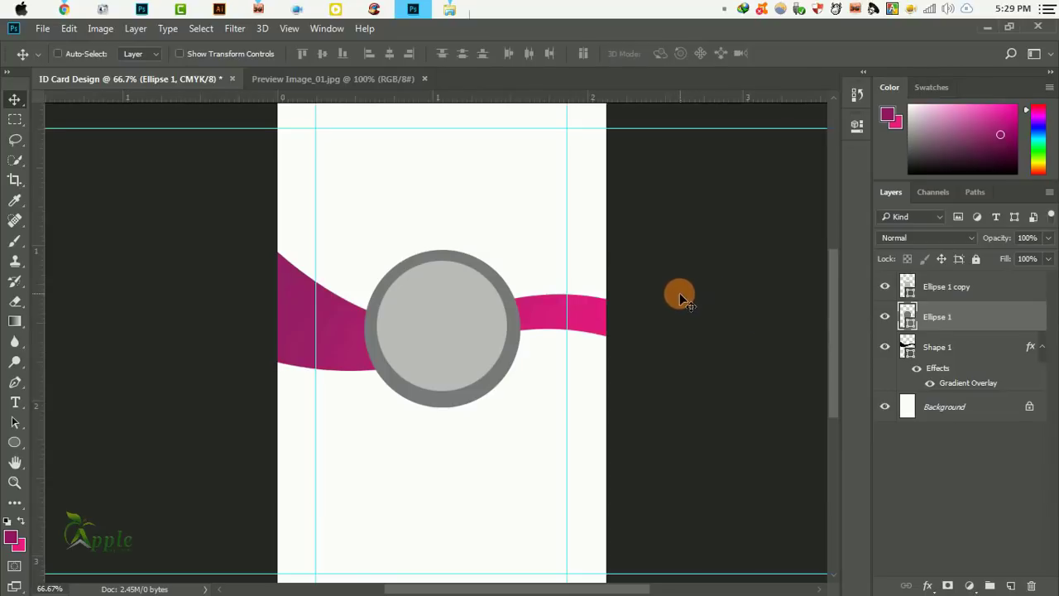
Narrow the outer ring to about 97% width and shift it slightly right and down.
key(ctrl+t)
drag(526, 343, 523, 340)
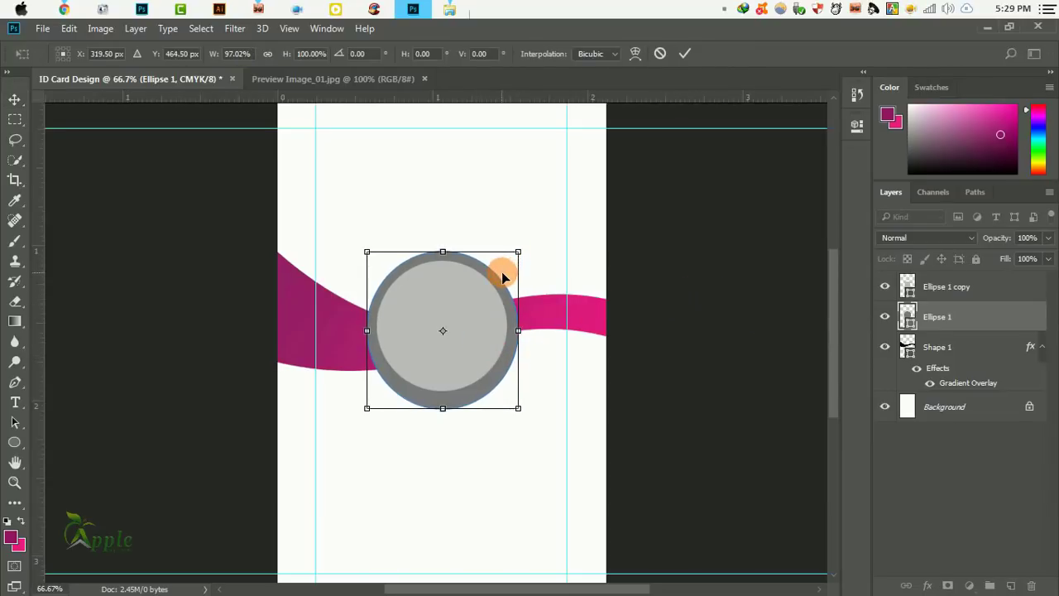
mouse_move(509, 271)
mouse_down()
mouse_move(499, 283)
mouse_move(511, 283)
mouse_up()
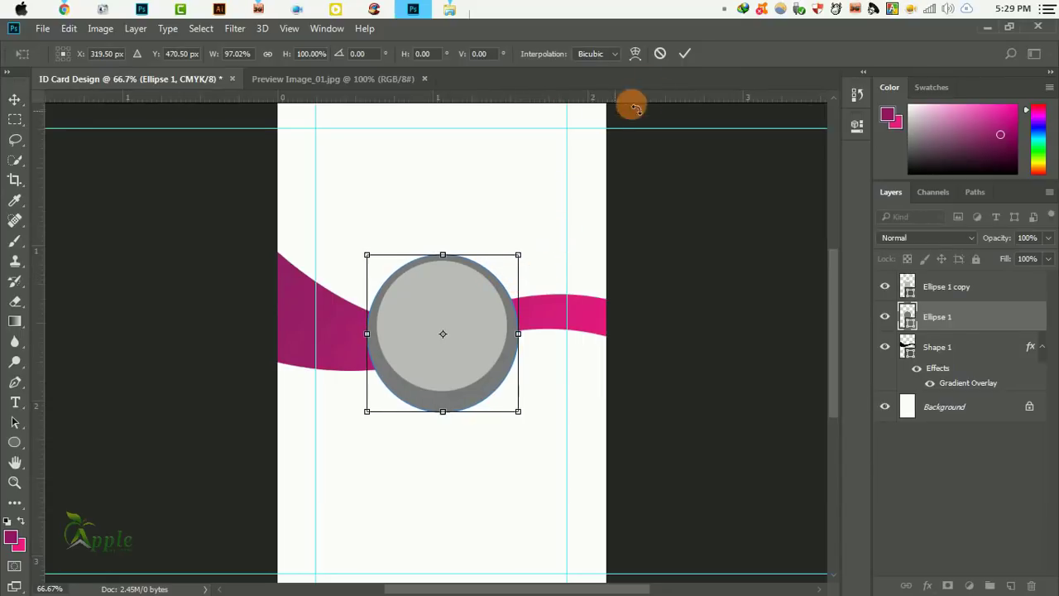
click(685, 53)
key(ctrl)
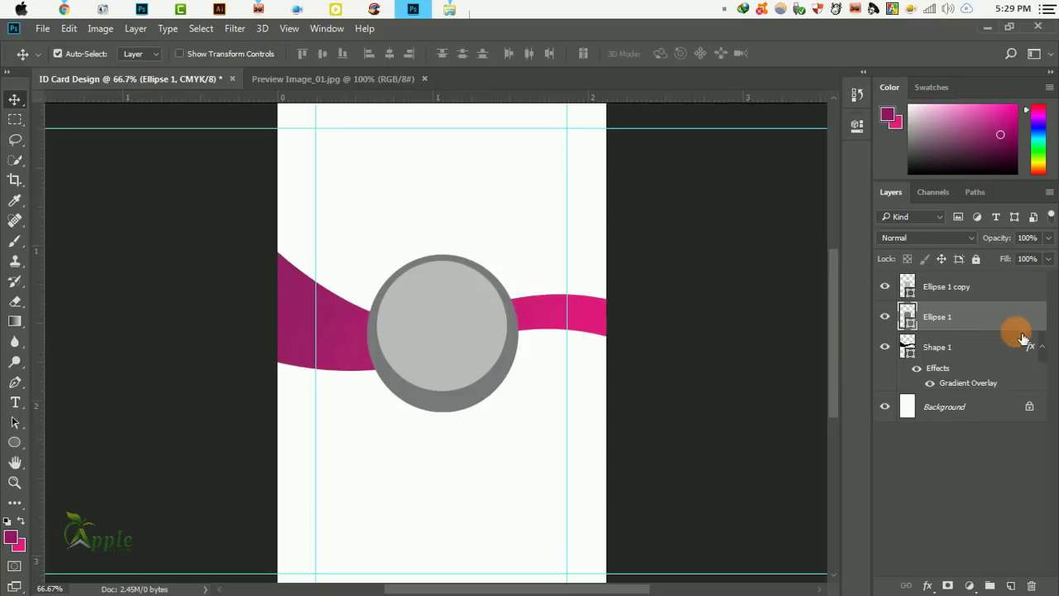
Give Ellipse 1 a magenta Gradient Overlay with its angle tuned to around 55°.
double_click(1009, 325)
drag(486, 73, 801, 125)
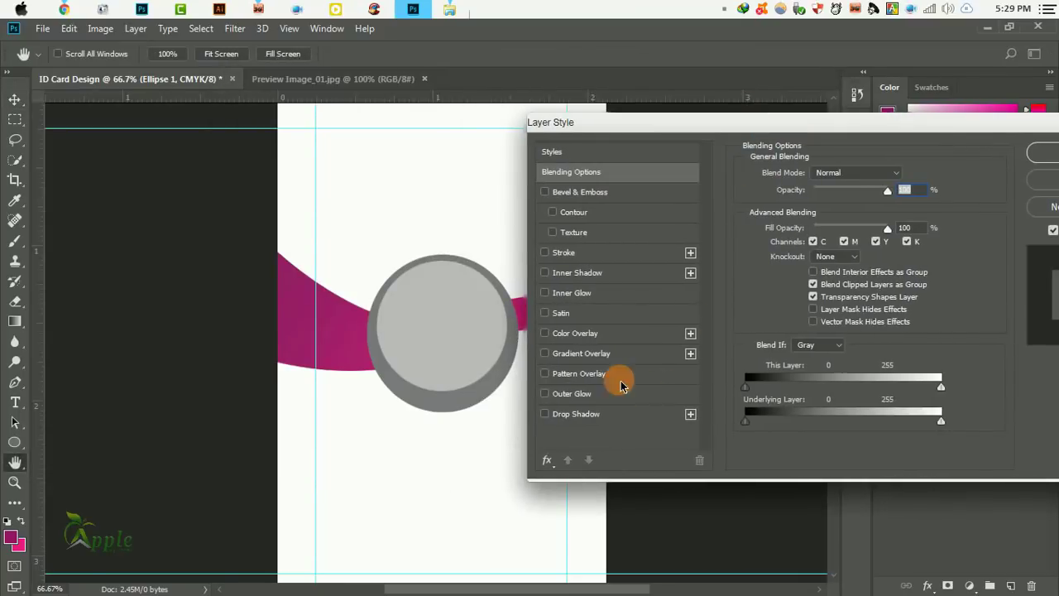
click(570, 356)
drag(393, 350, 422, 393)
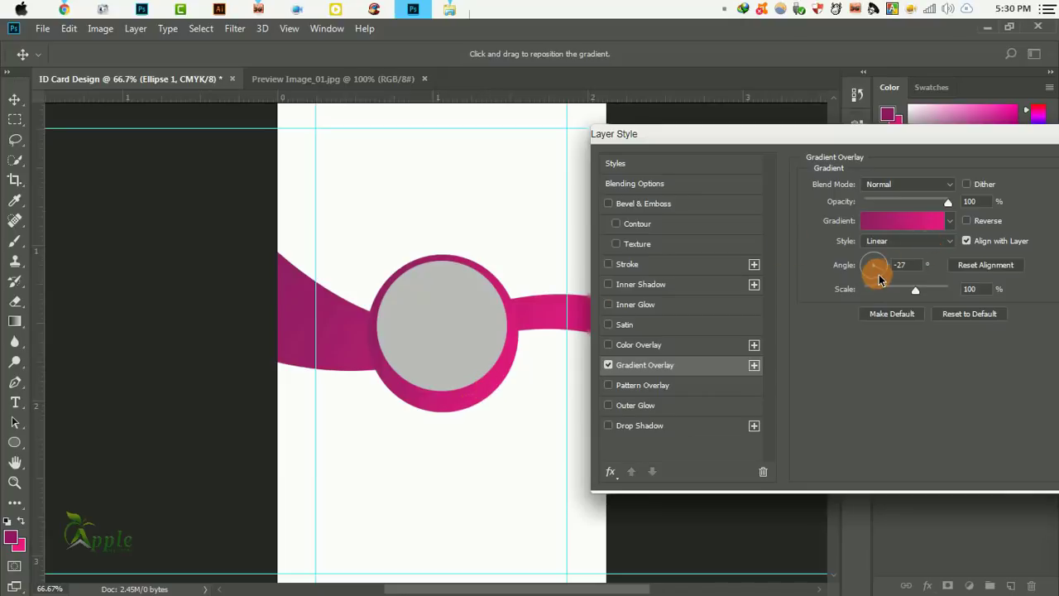
drag(882, 277, 882, 254)
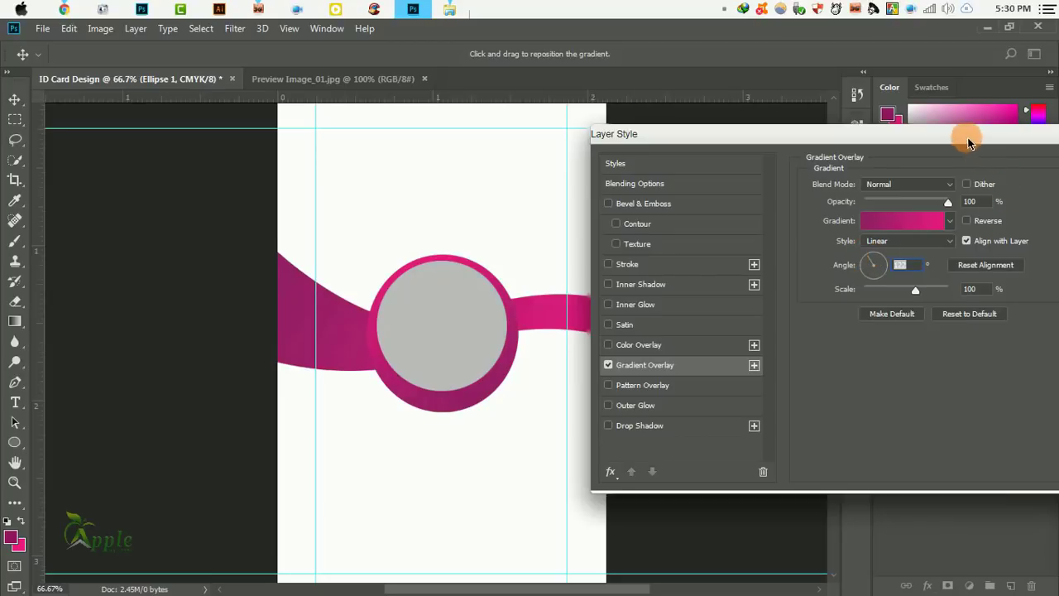
drag(867, 269, 879, 282)
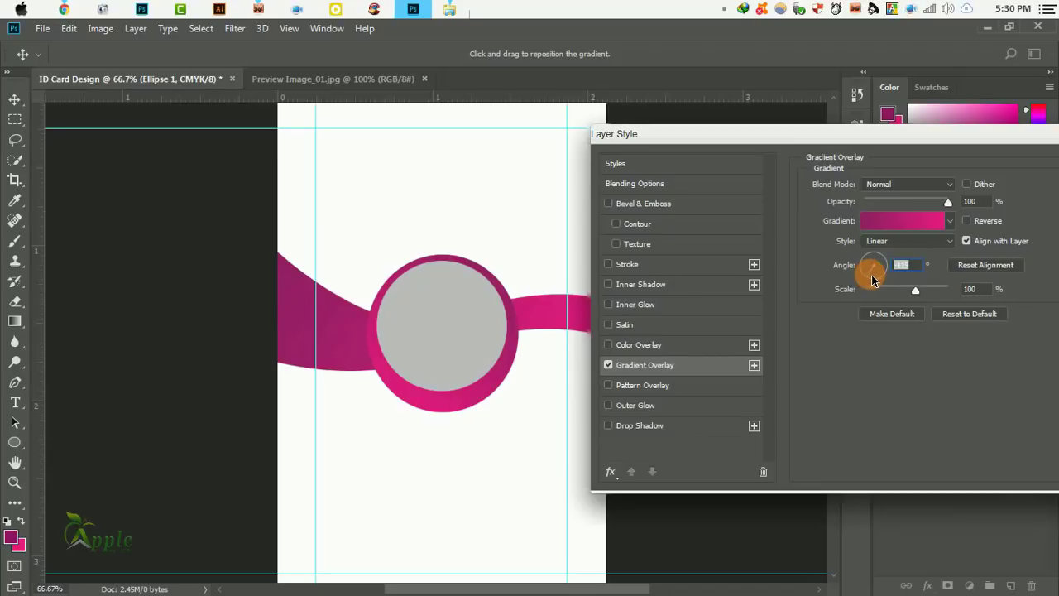
drag(878, 278, 886, 276)
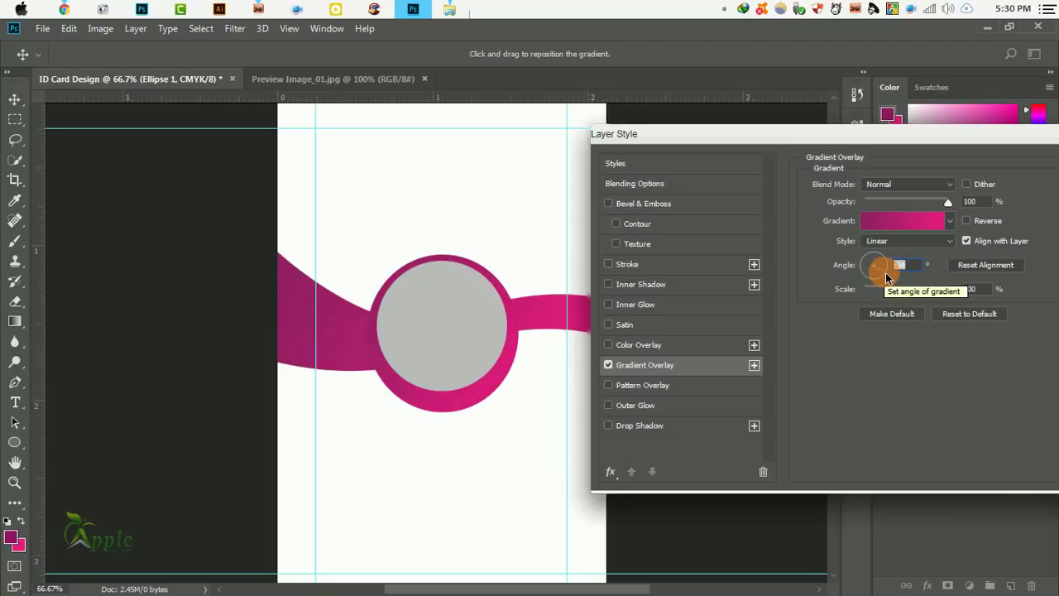
drag(969, 135, 768, 167)
click(947, 182)
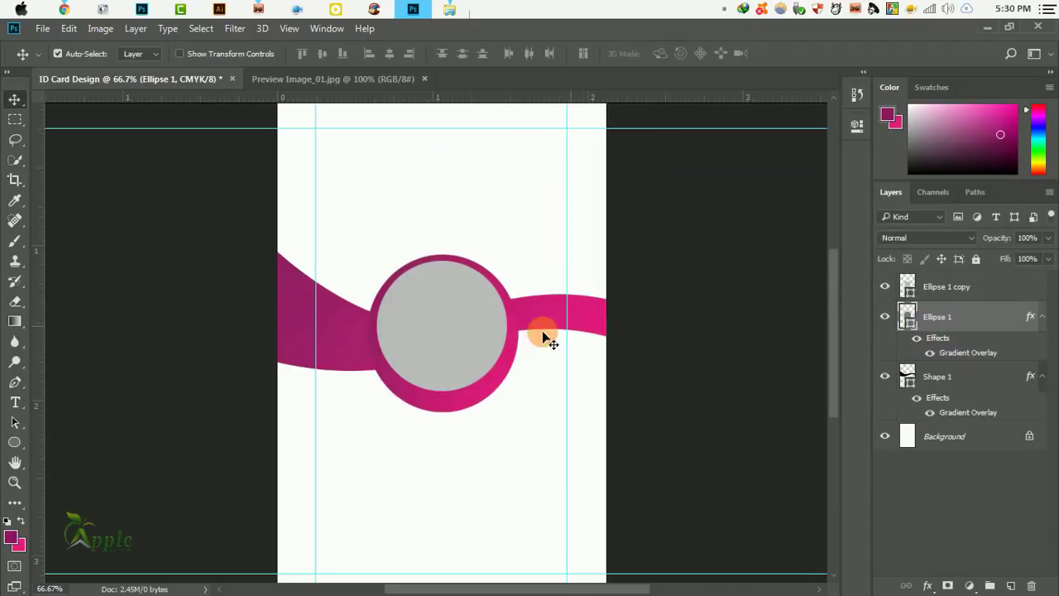
Move both ellipse layers up together and group them into a group named 'Pic'.
ctrl+click(390, 303)
ctrl+alt+click(614, 307)
ctrl+click(976, 290)
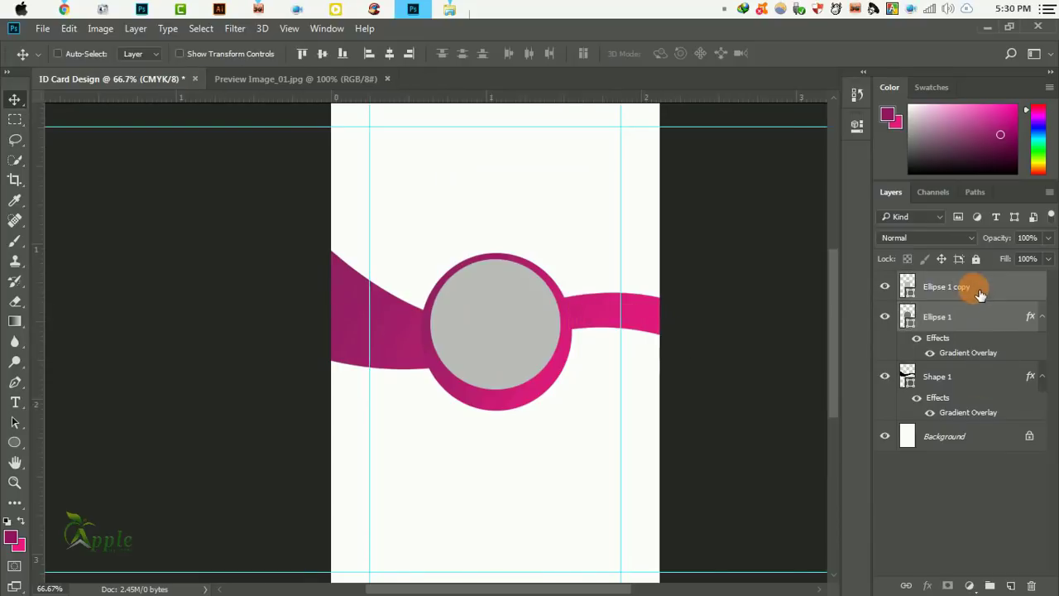
drag(521, 322, 516, 321)
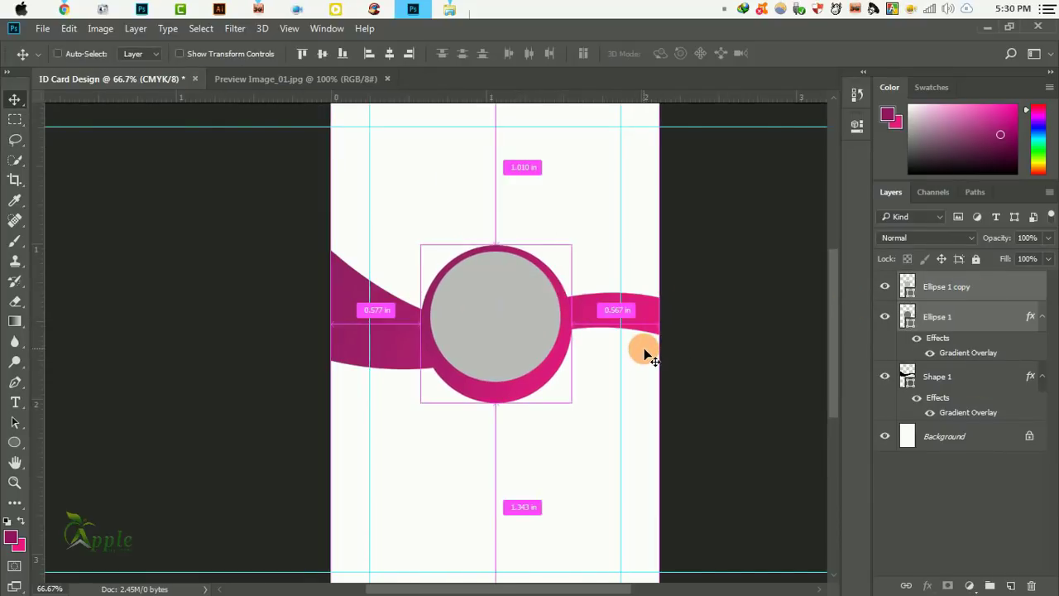
key(ctrl+minus)
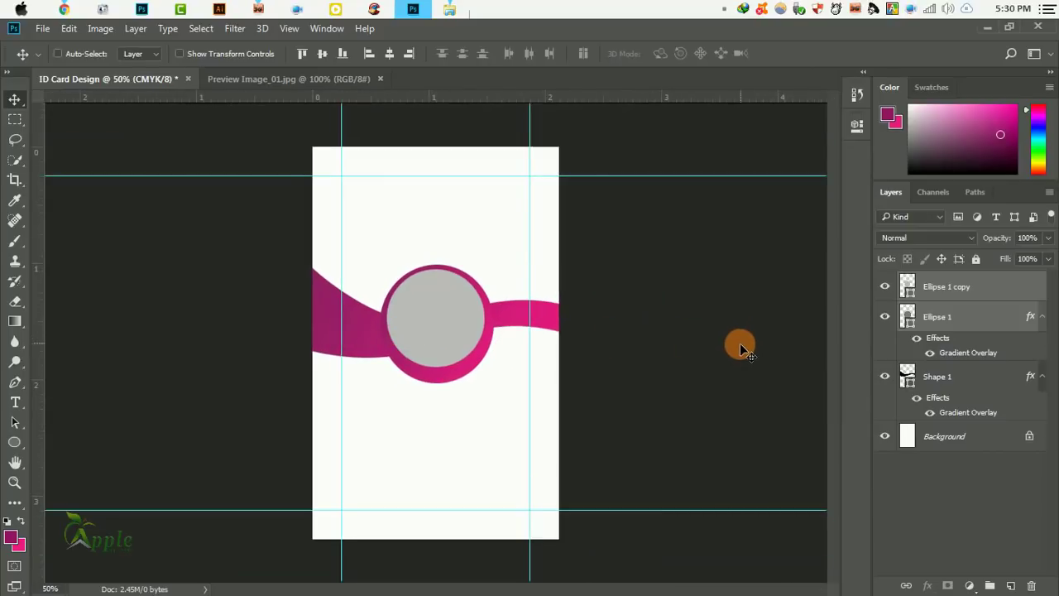
click(993, 585)
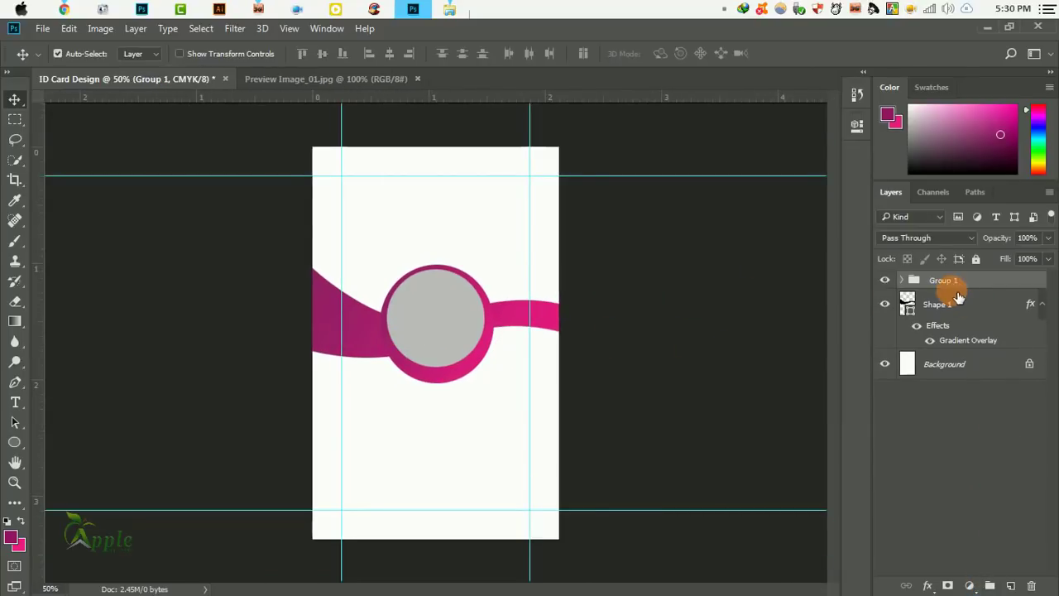
double_click(992, 290)
text(Pic)
key(Return)
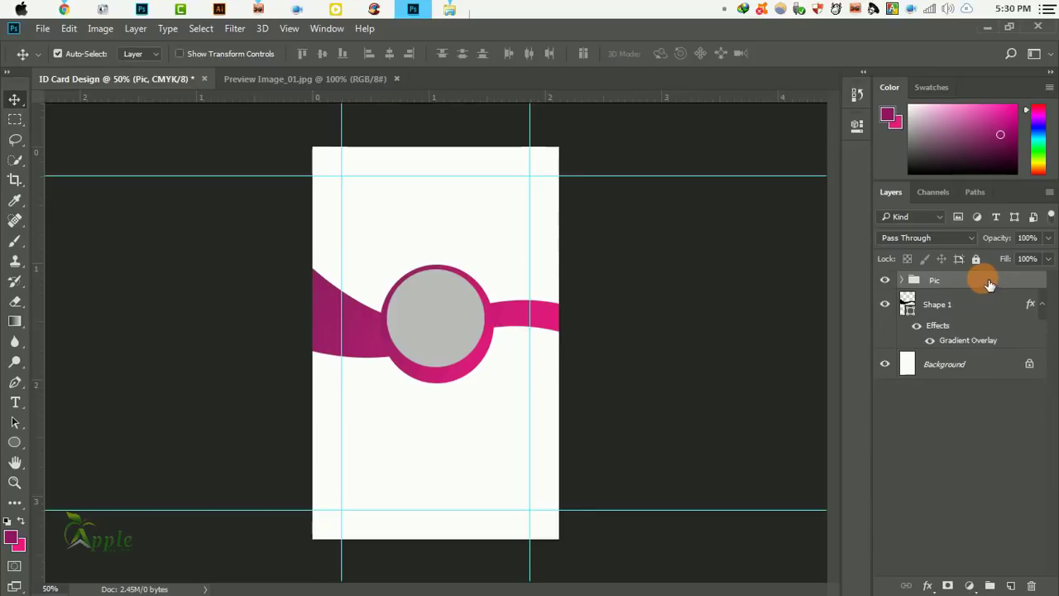
click(1044, 306)
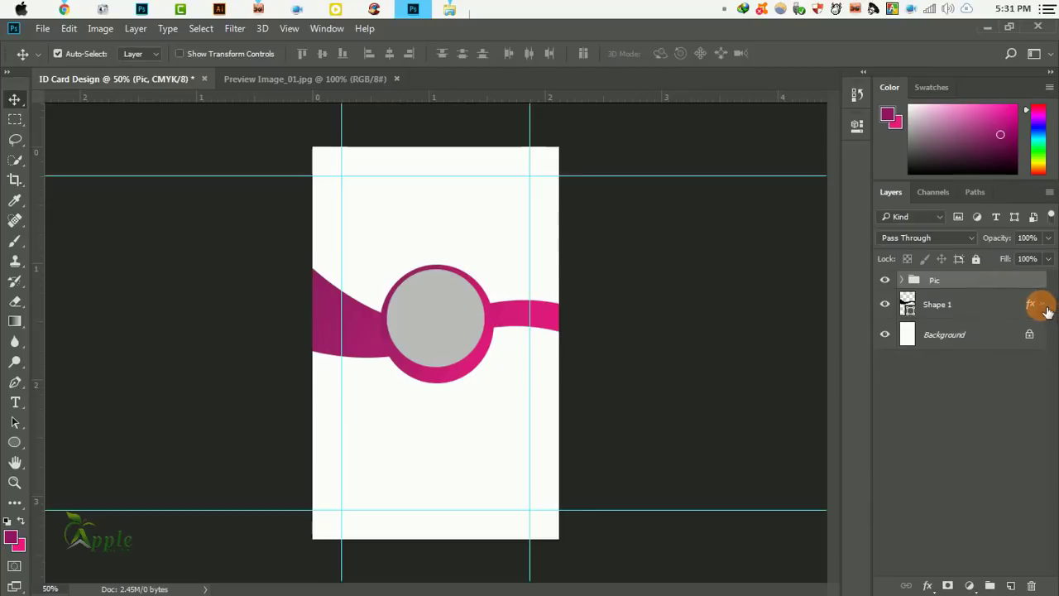
Add a thick white outside Stroke layer style to the Pic group.
double_click(993, 282)
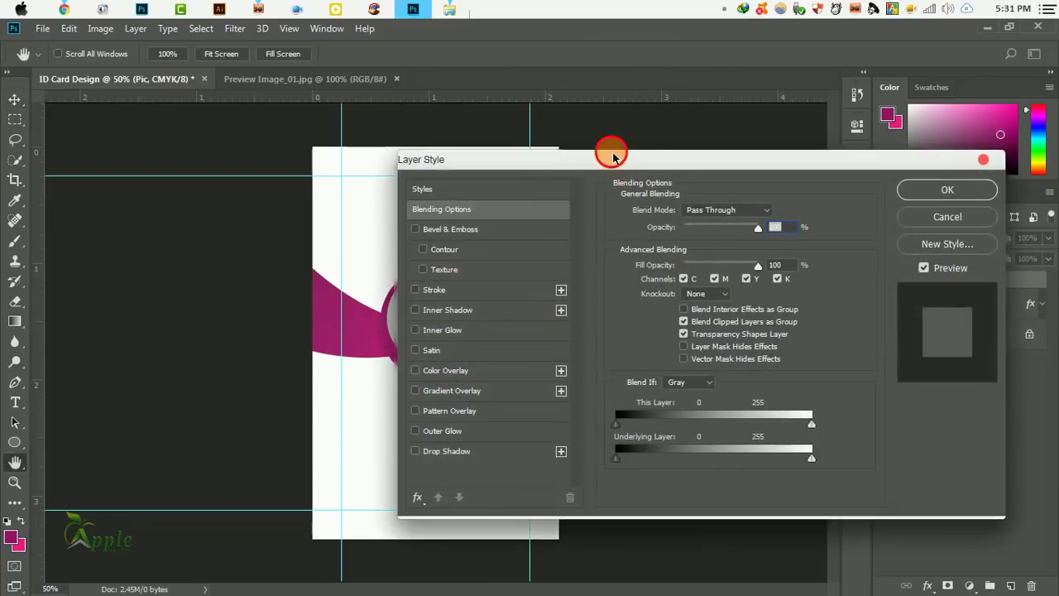
drag(609, 149, 806, 147)
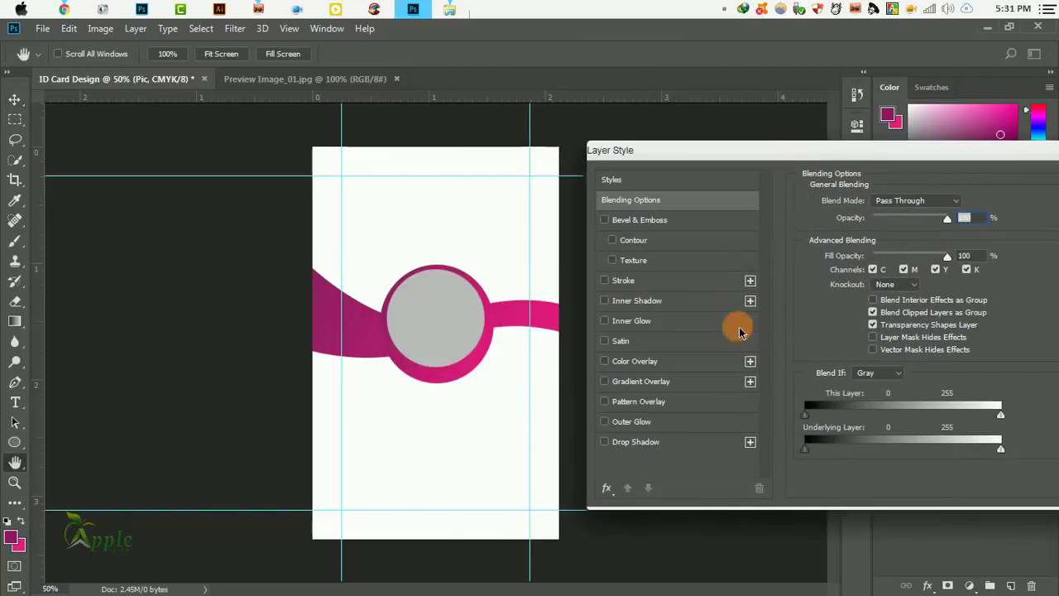
click(616, 285)
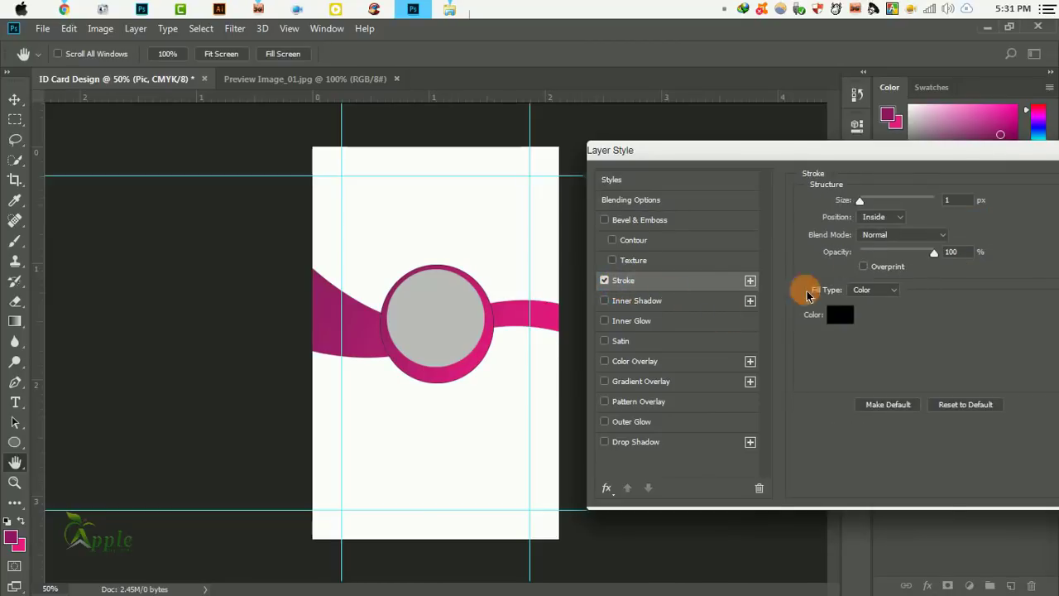
click(896, 218)
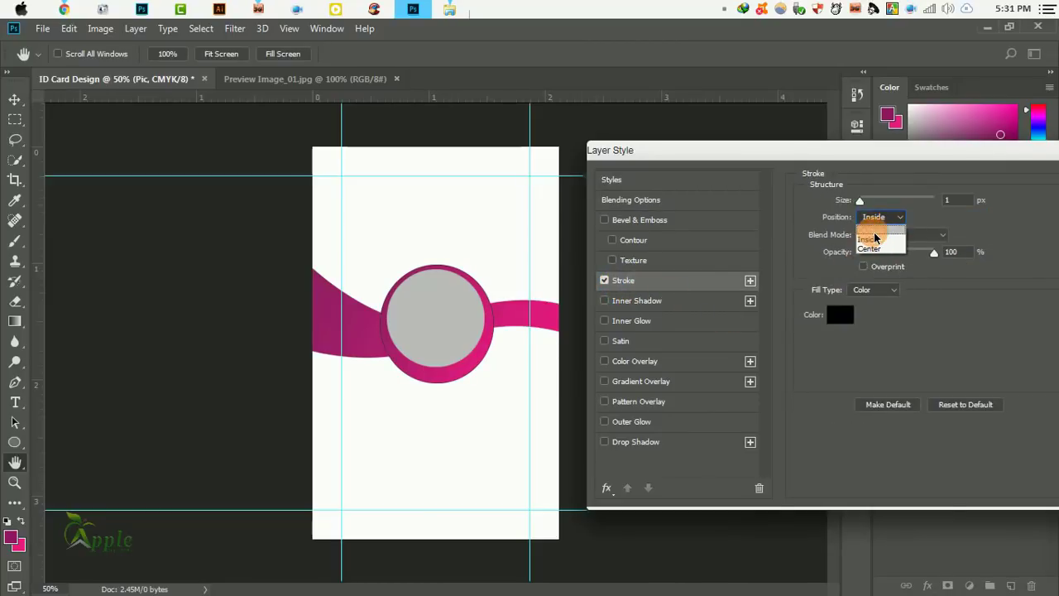
click(874, 230)
click(838, 314)
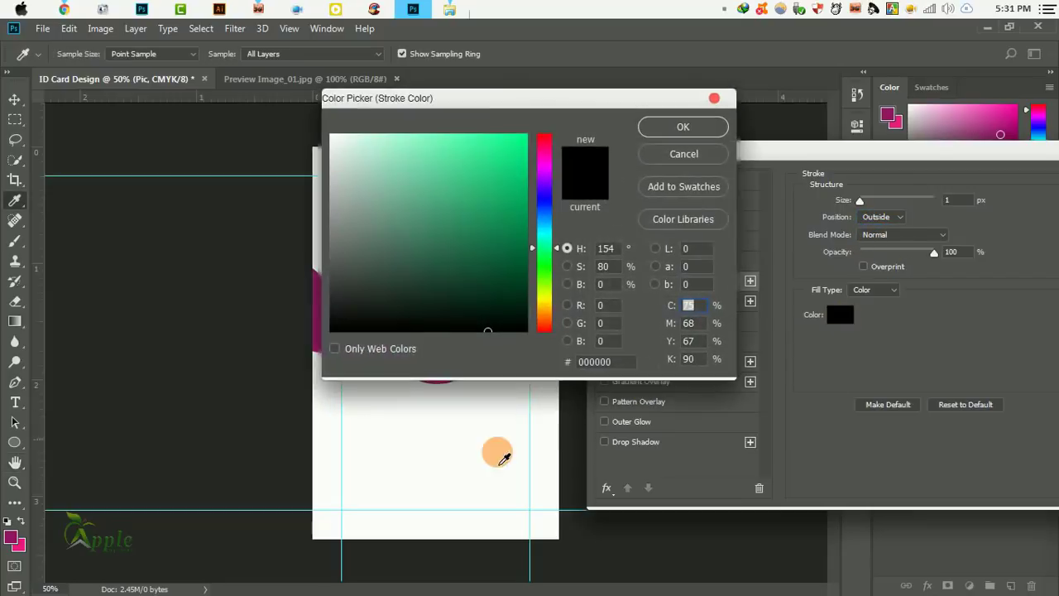
click(497, 449)
drag(503, 94, 721, 403)
click(920, 436)
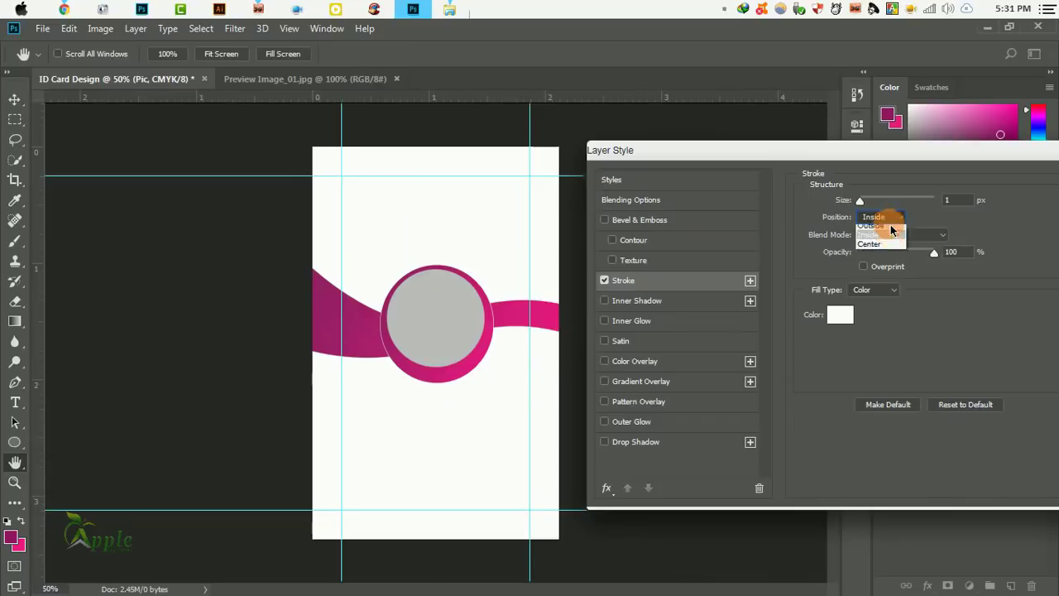
drag(862, 203, 868, 207)
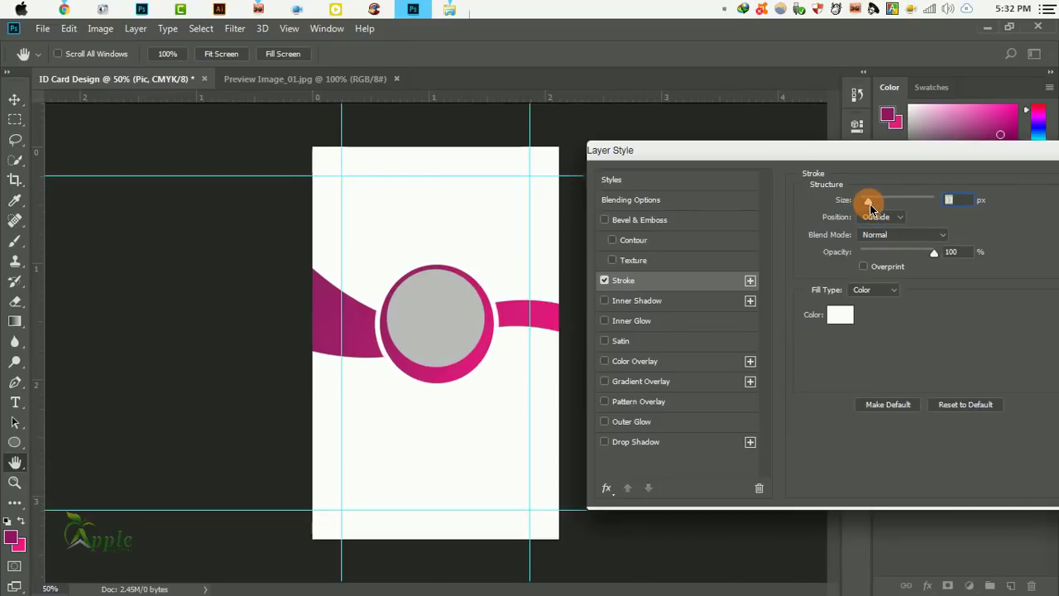
click(840, 315)
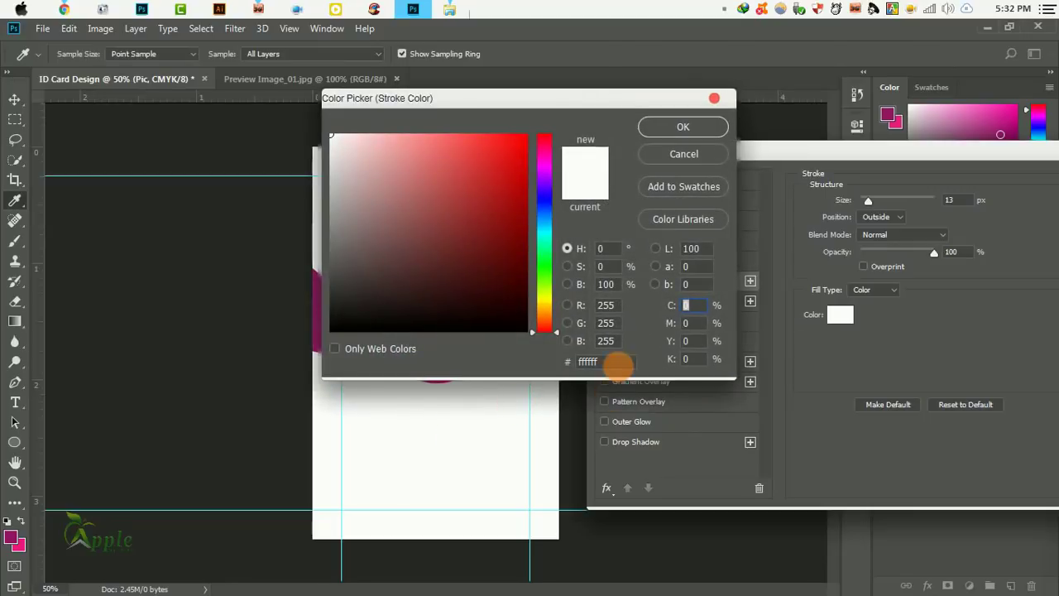
click(682, 126)
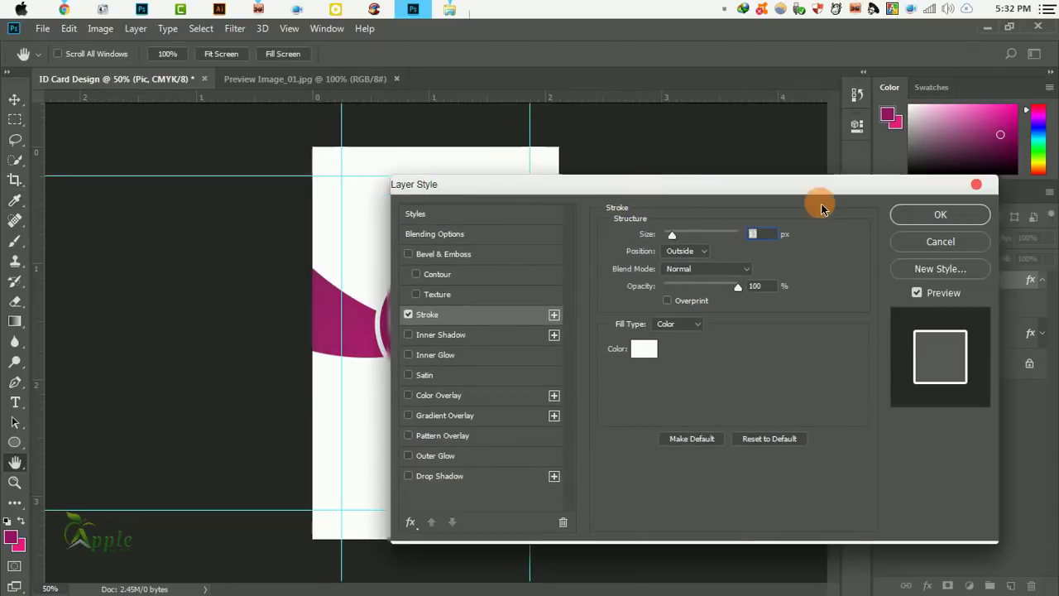
click(903, 217)
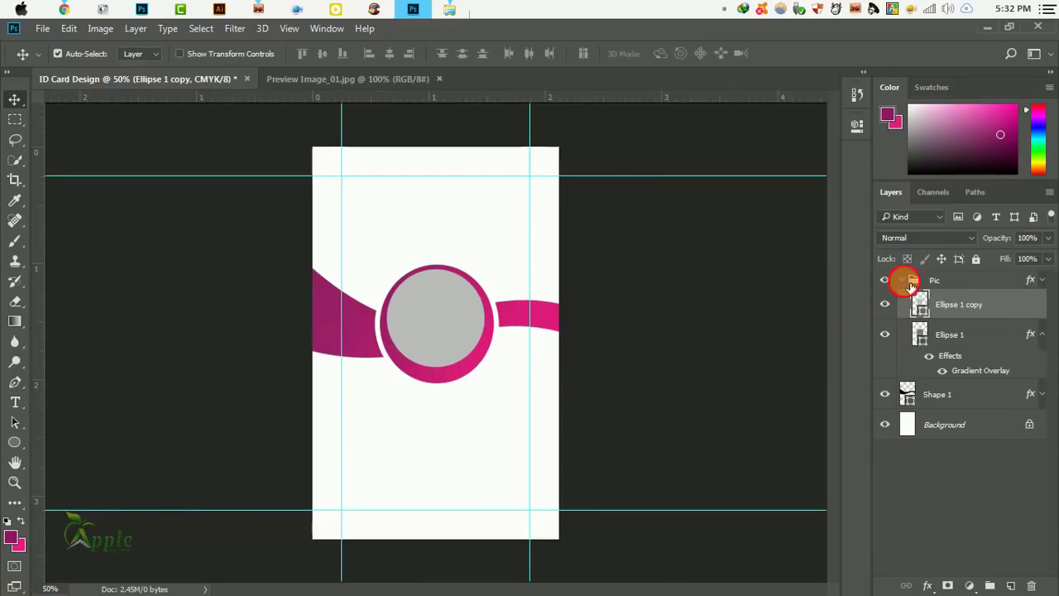
Shift the Pic group slightly left and drag students-and-grads-bg.jpg onto the card.
click(908, 281)
mouse_move(553, 315)
mouse_down()
mouse_move(419, 299)
mouse_move(462, 300)
mouse_up()
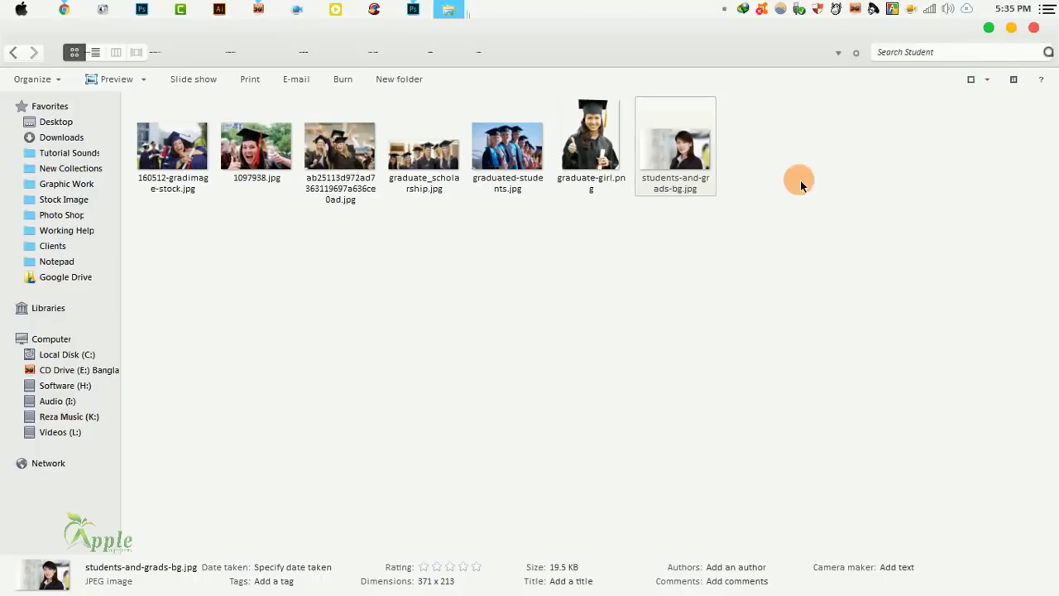
mouse_move(675, 149)
mouse_down()
mouse_move(369, 6)
mouse_move(502, 336)
mouse_move(454, 329)
mouse_up()
Place the photo in the Pic group above Ellipse 1 copy as a clipping mask.
click(538, 56)
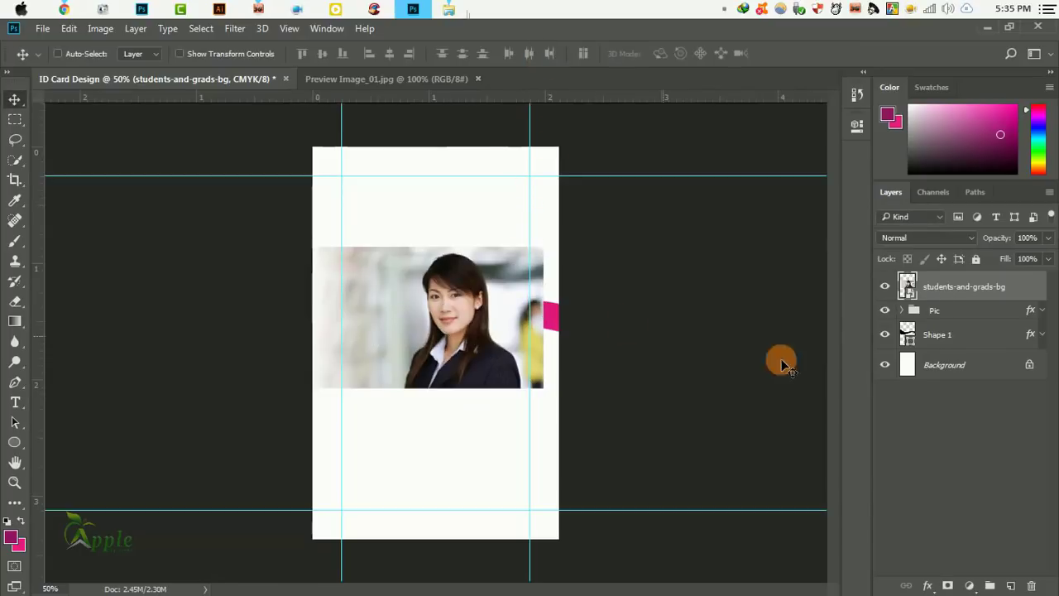
click(902, 309)
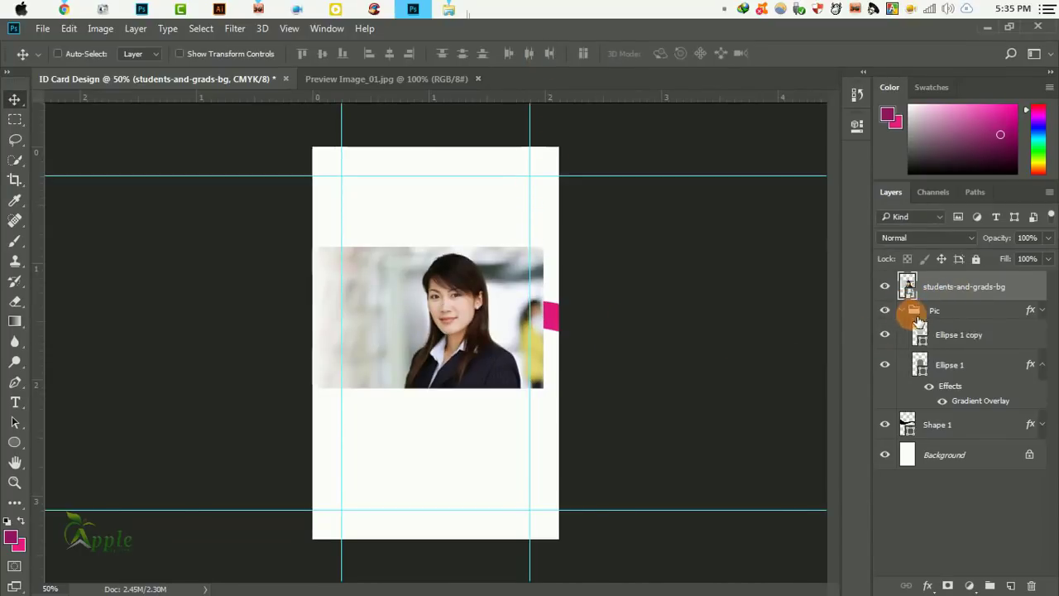
click(980, 331)
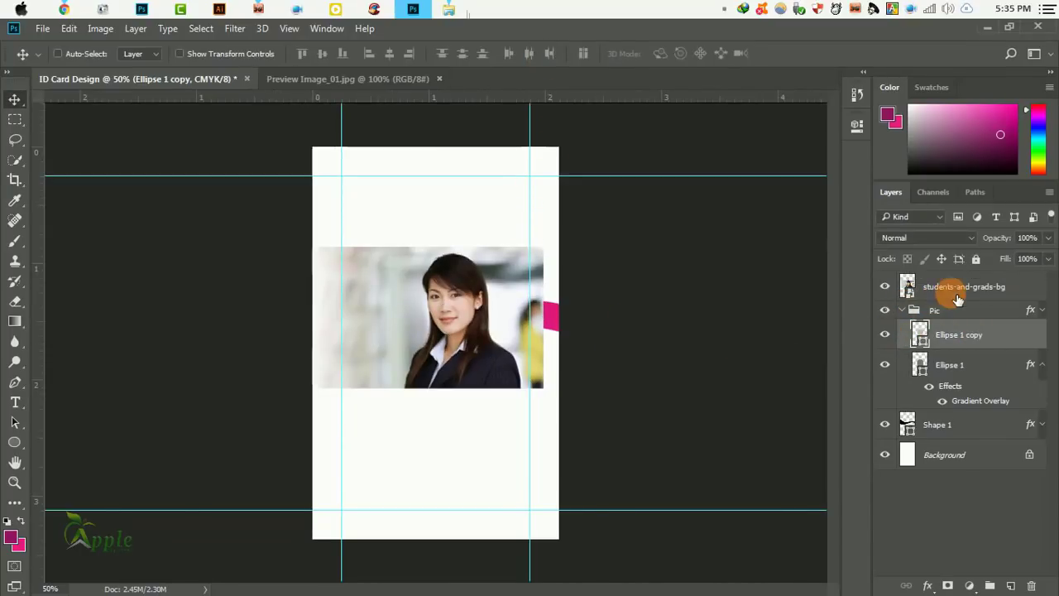
drag(964, 288, 966, 339)
right_click(981, 311)
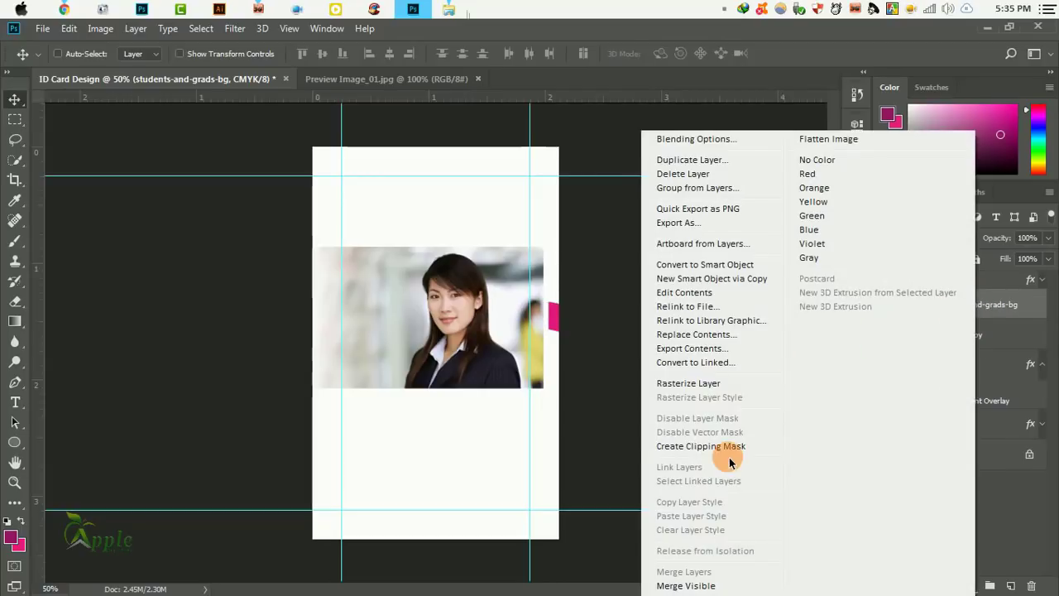
click(700, 442)
mouse_move(512, 373)
mouse_down()
mouse_move(476, 346)
mouse_move(504, 354)
mouse_up()
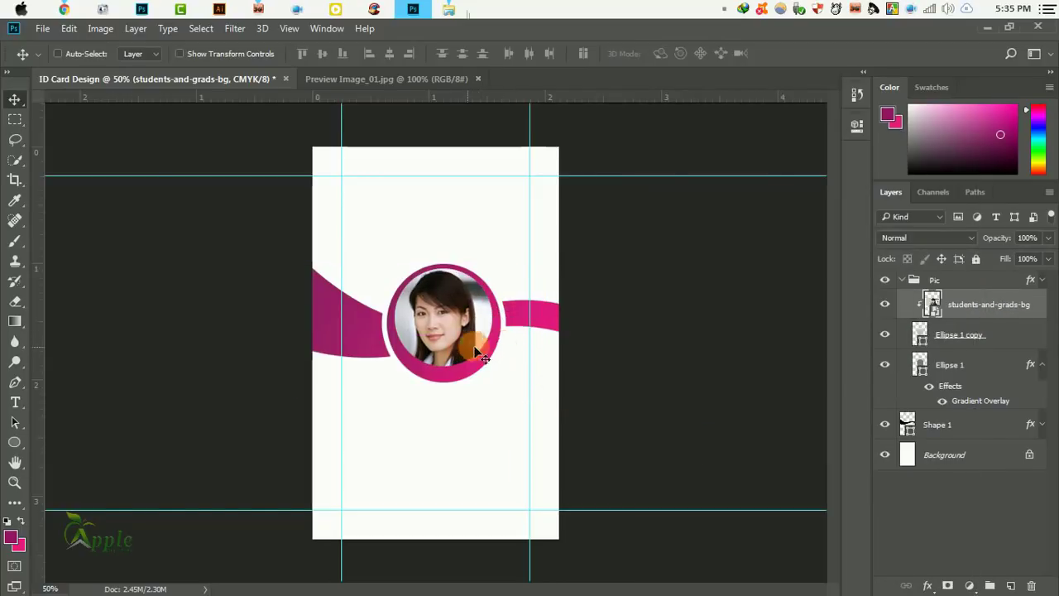
Scale the photo down, flip it horizontally, and centre the face in the circle.
key(ctrl+t)
mouse_move(285, 397)
mouse_down()
mouse_move(414, 347)
mouse_move(420, 335)
mouse_up()
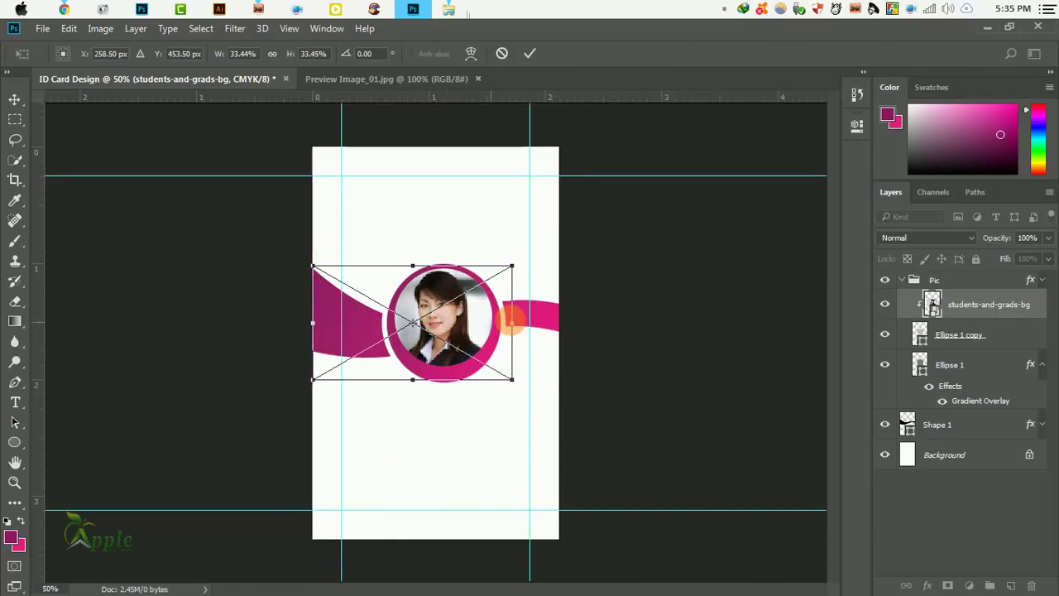
right_click(512, 330)
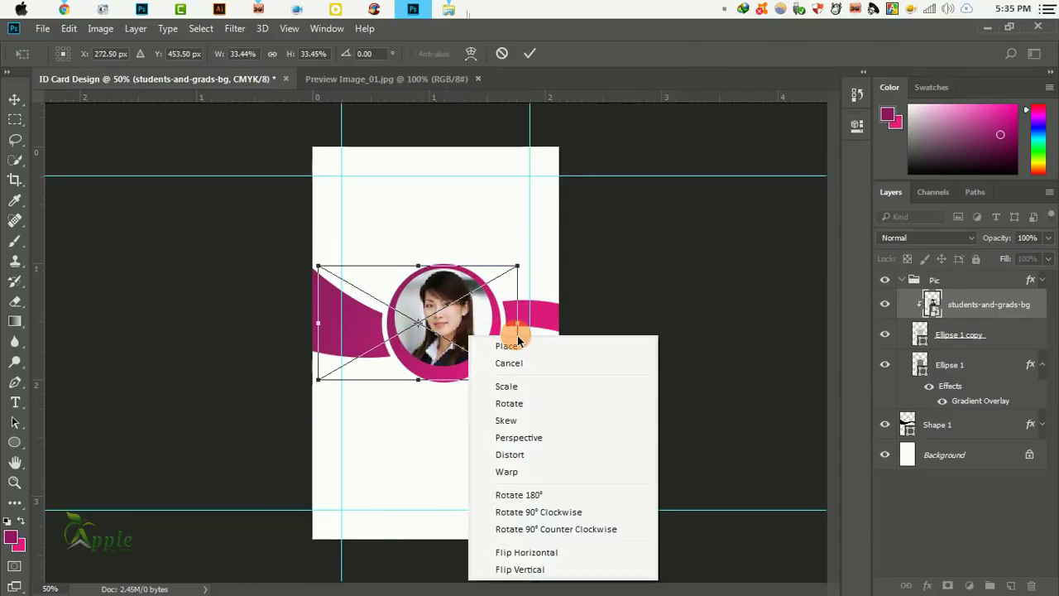
click(539, 552)
drag(484, 371, 527, 334)
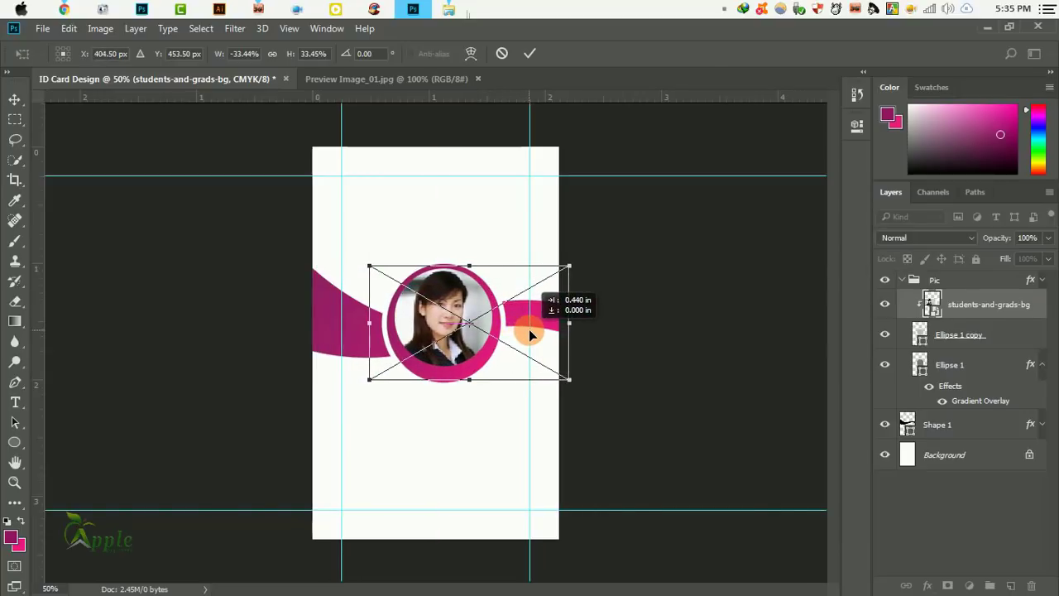
drag(527, 333, 532, 331)
click(530, 54)
Place the Apple GraphicStudio Logo.png file onto the ID card.
mouse_move(448, 9)
click(616, 80)
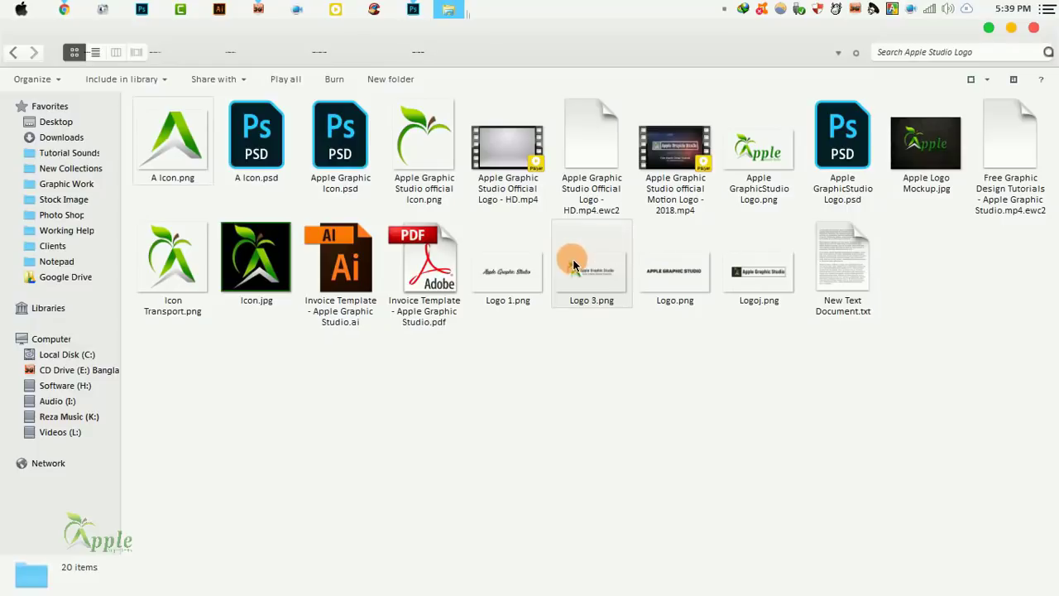
click(738, 166)
click(413, 9)
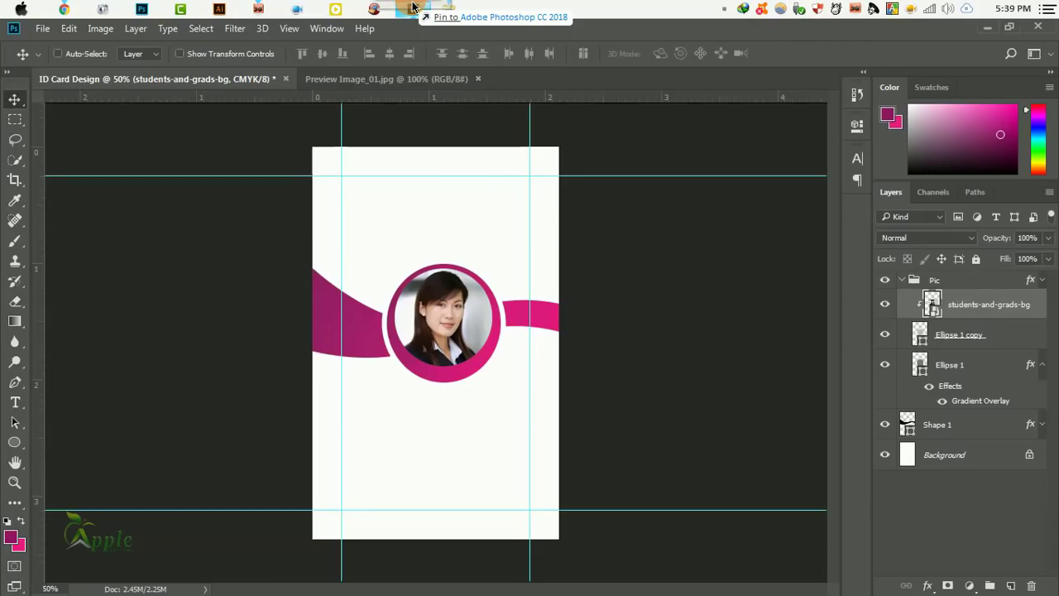
drag(457, 230, 457, 229)
Scale the logo to about 20% and nudge it to the top centre above the photo.
drag(582, 301, 522, 266)
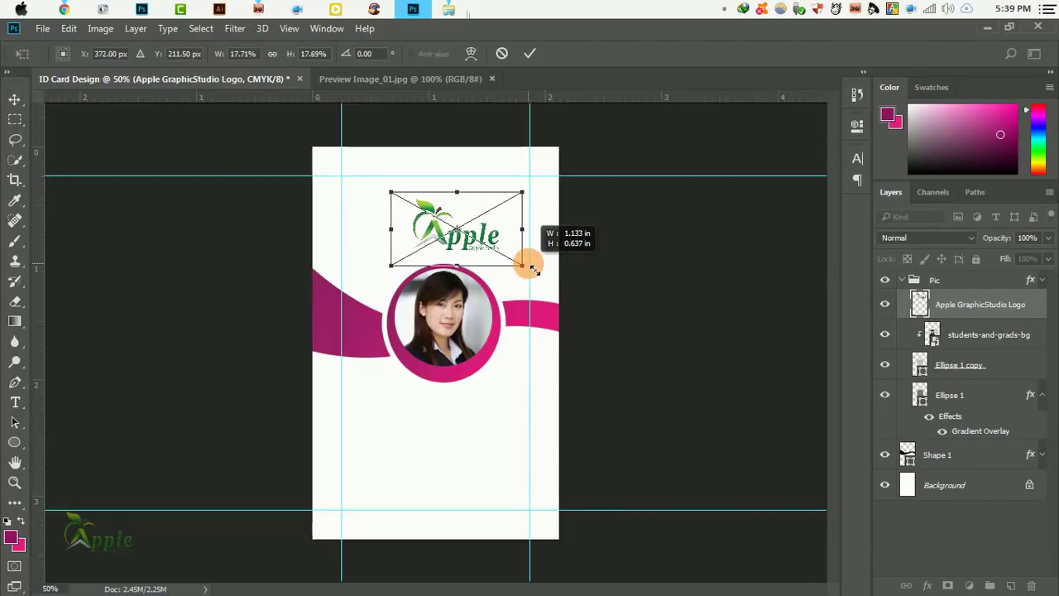
click(529, 53)
drag(470, 207, 445, 185)
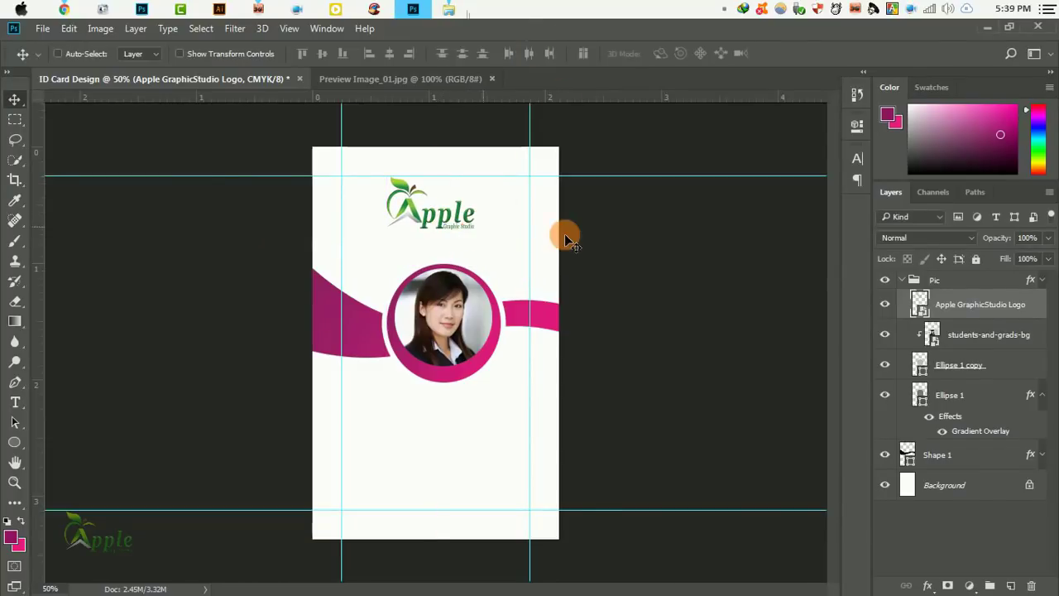
key(Right)
key(Right)
key(Right)
key(Right)
key(Right)
key(Right)
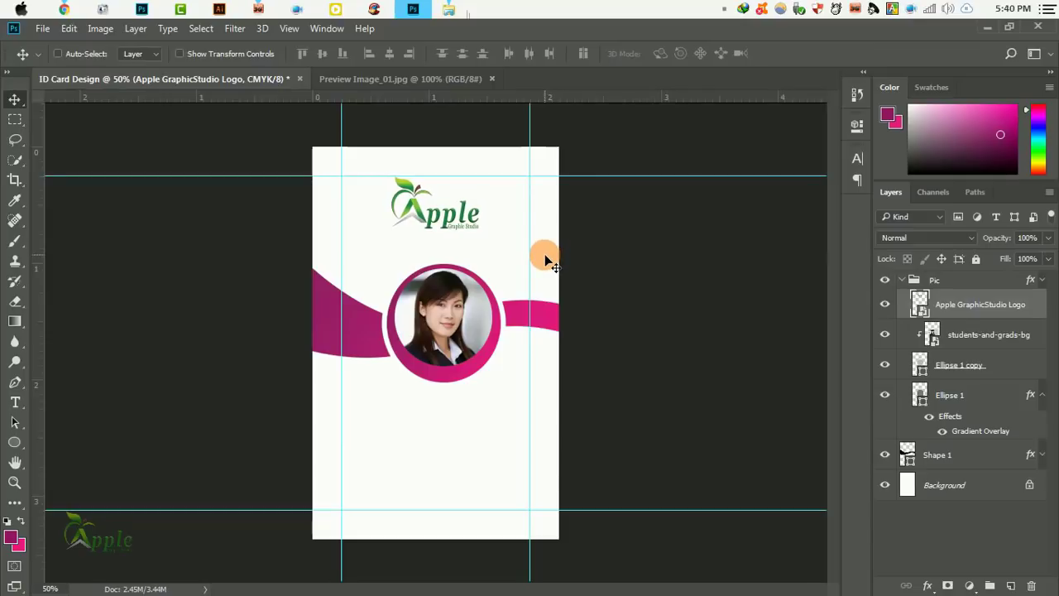
key(Down)
key(Down)
key(Right)
key(Right)
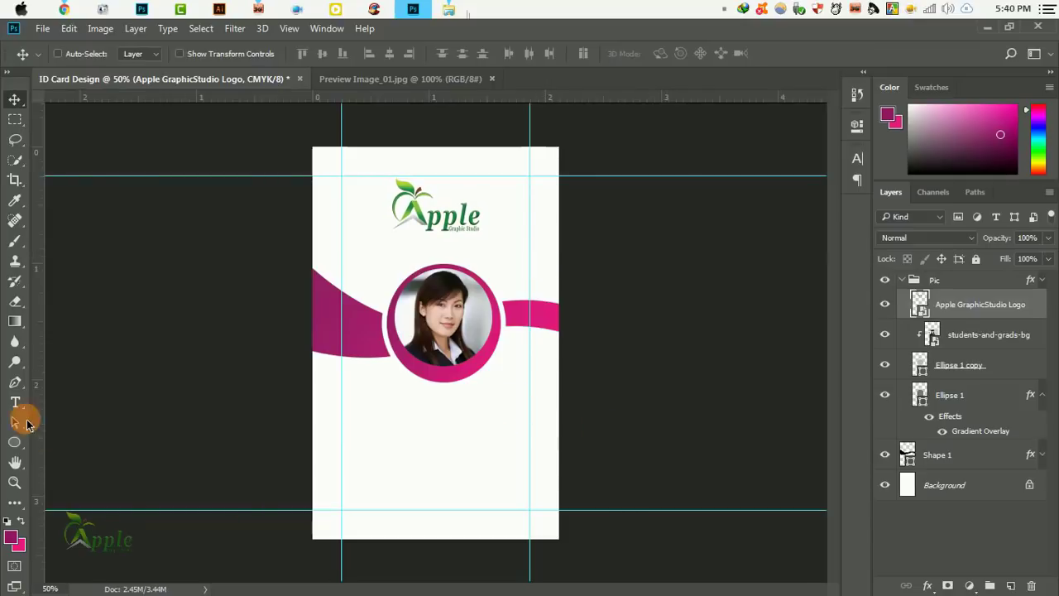
Type the cardholder's name below the photo in Akrobat SemiBold, All Caps.
click(15, 402)
click(362, 432)
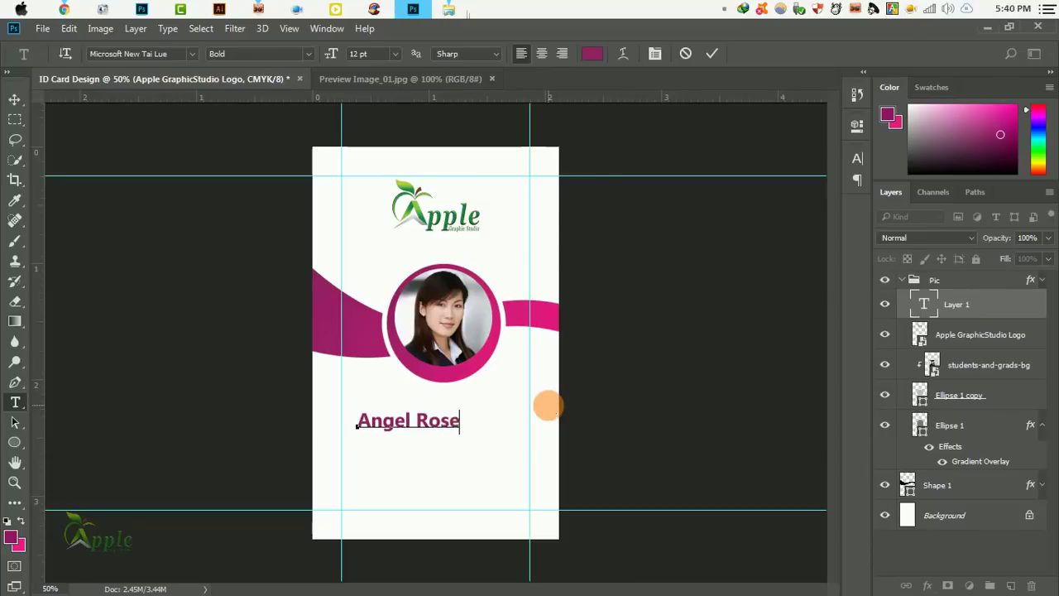
key(ctrl+a)
click(857, 158)
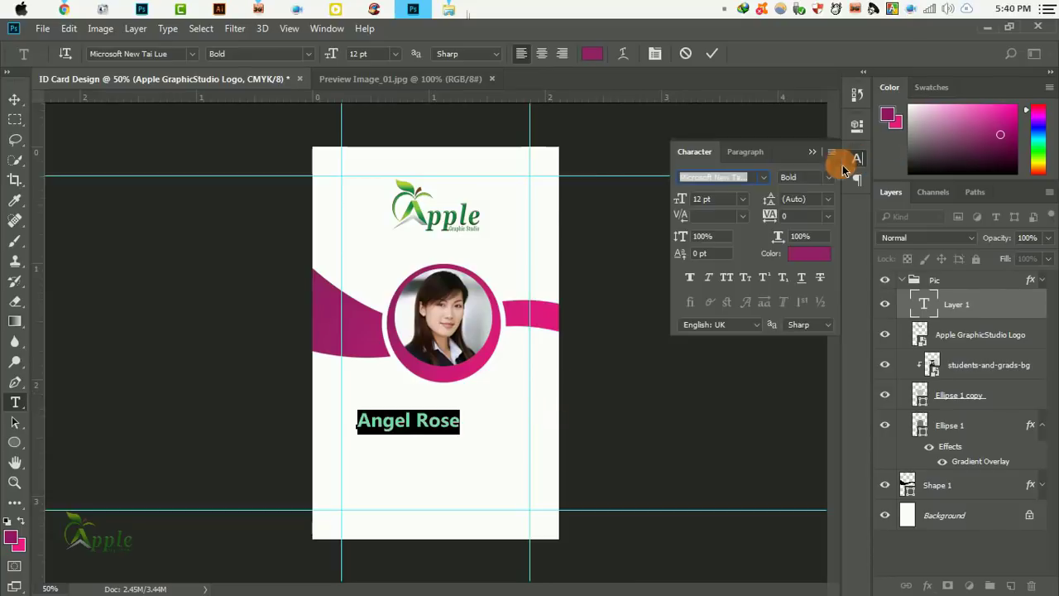
click(763, 177)
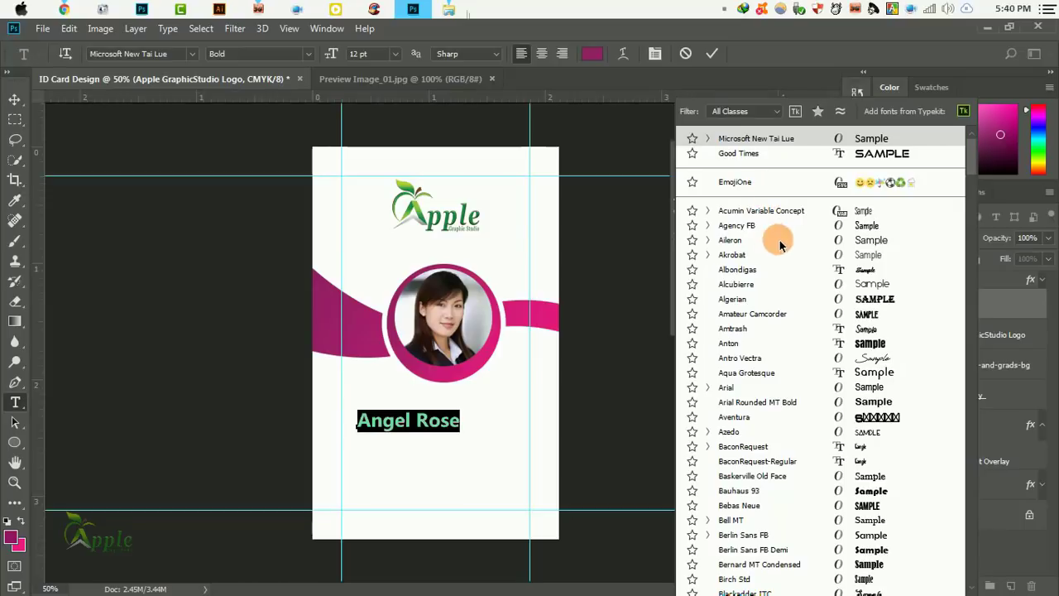
click(739, 254)
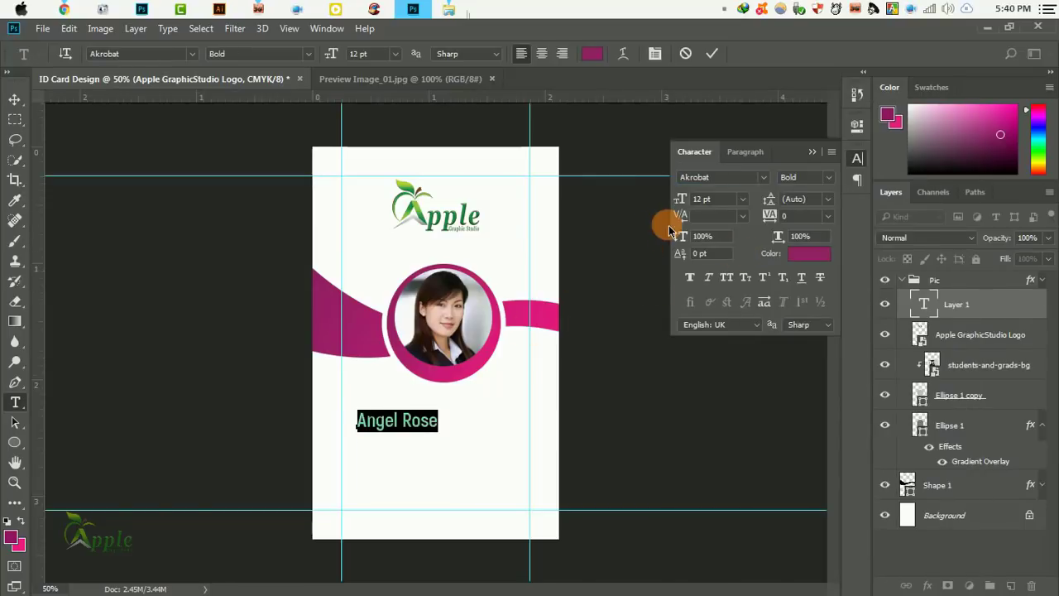
click(726, 279)
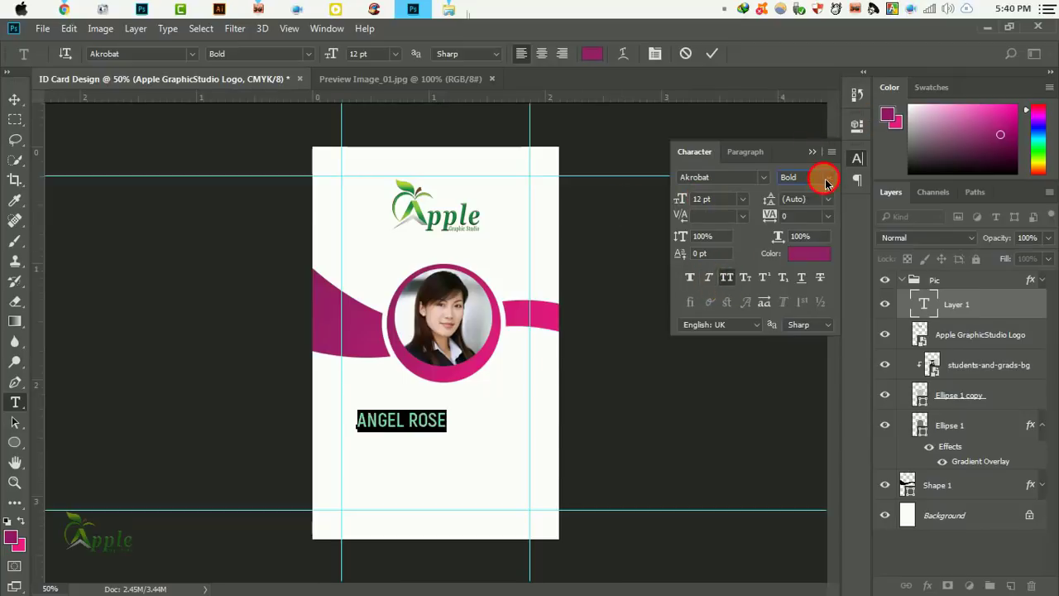
click(826, 181)
click(825, 244)
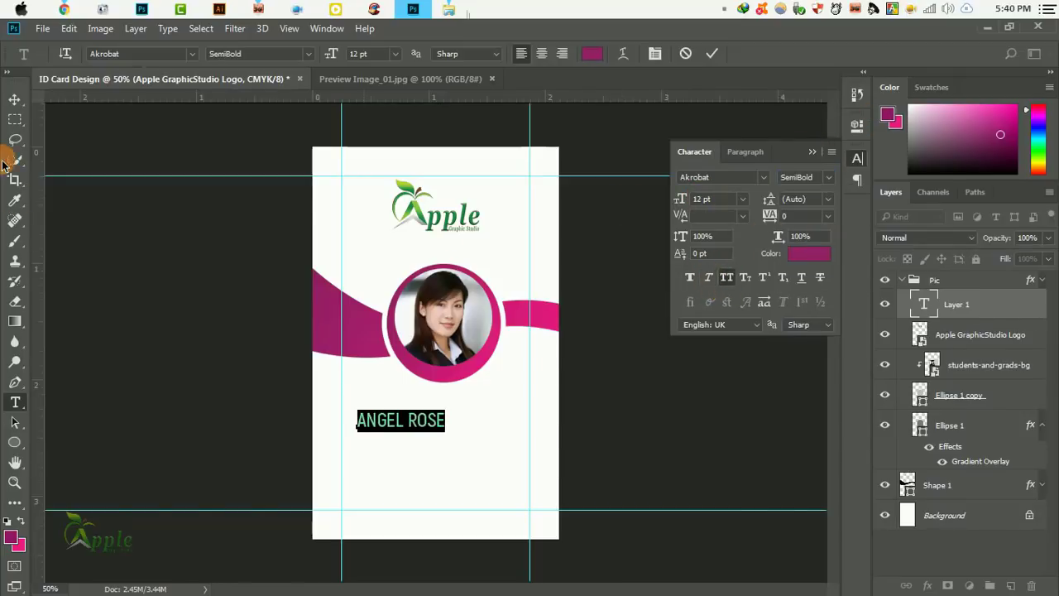
Move the name below the photo, centre it horizontally on the card, and deselect.
click(10, 100)
drag(468, 435, 467, 414)
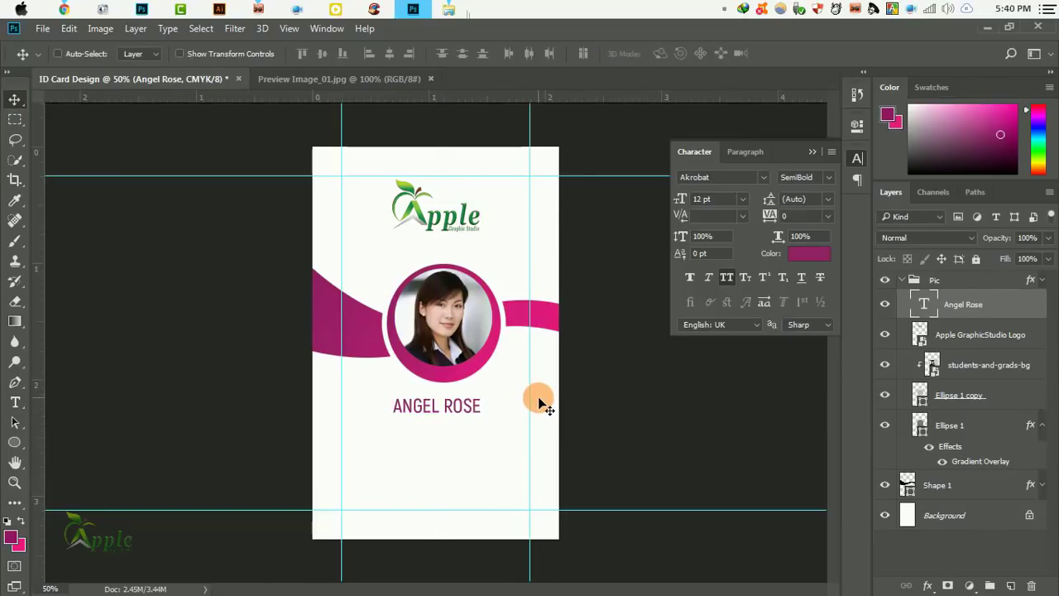
key(ctrl+a)
click(389, 53)
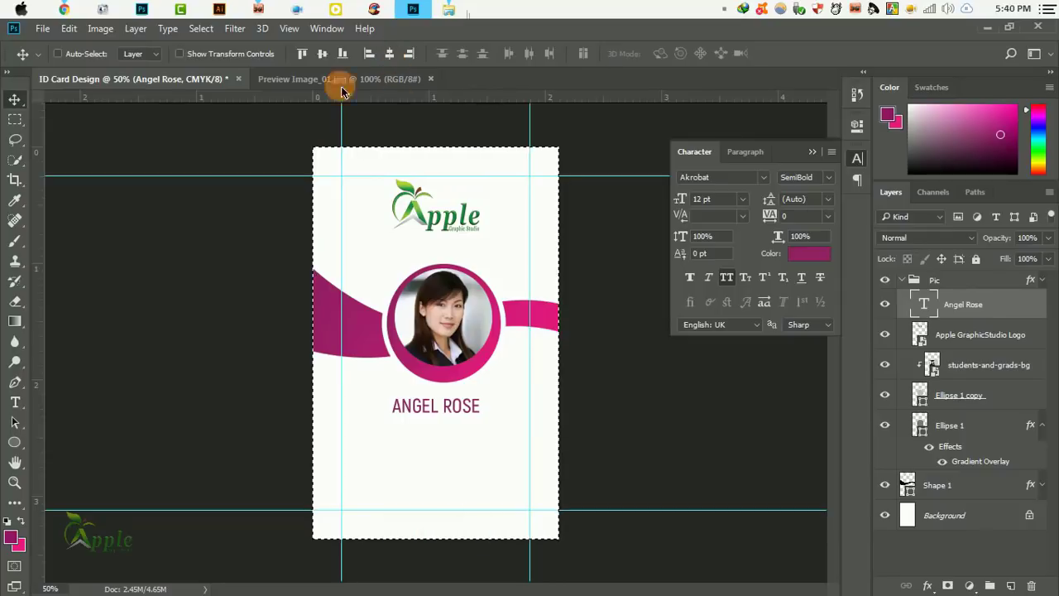
click(201, 28)
click(211, 68)
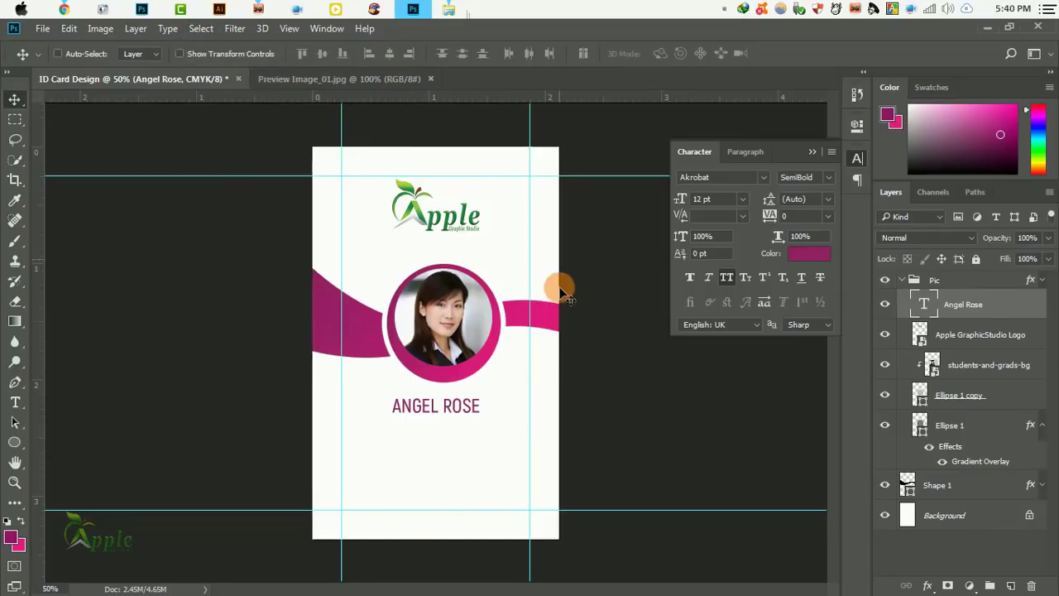
Check the name's text colour, then start a new text line below the name.
click(823, 250)
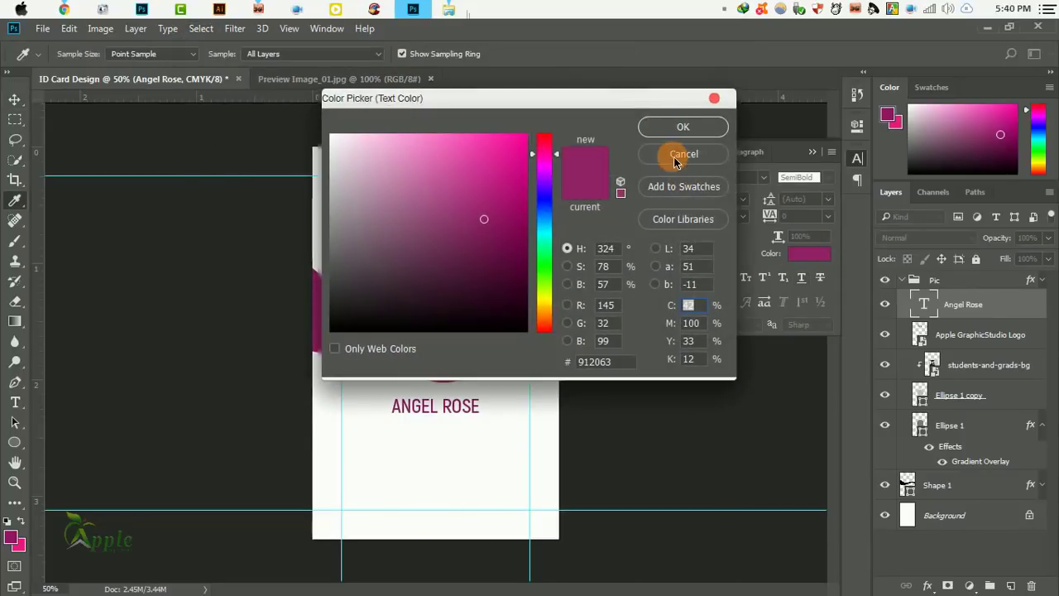
click(674, 155)
click(15, 402)
click(377, 454)
text(GRAPHIC DESIG)
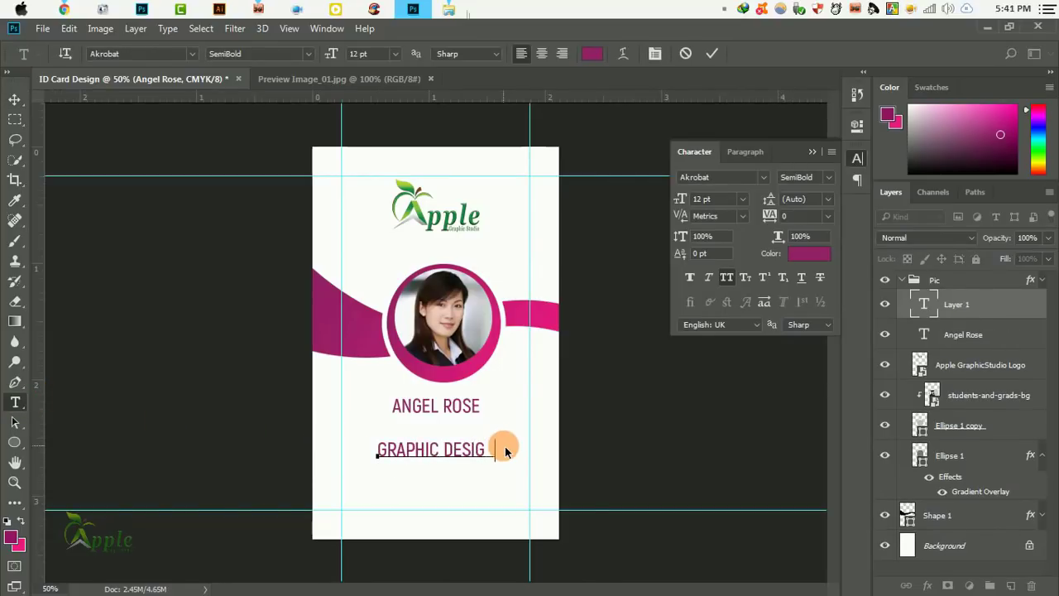
Make the Graphic Designer title 8 pt Akrobat Regular with All Caps off.
text(NER)
key(ctrl+a)
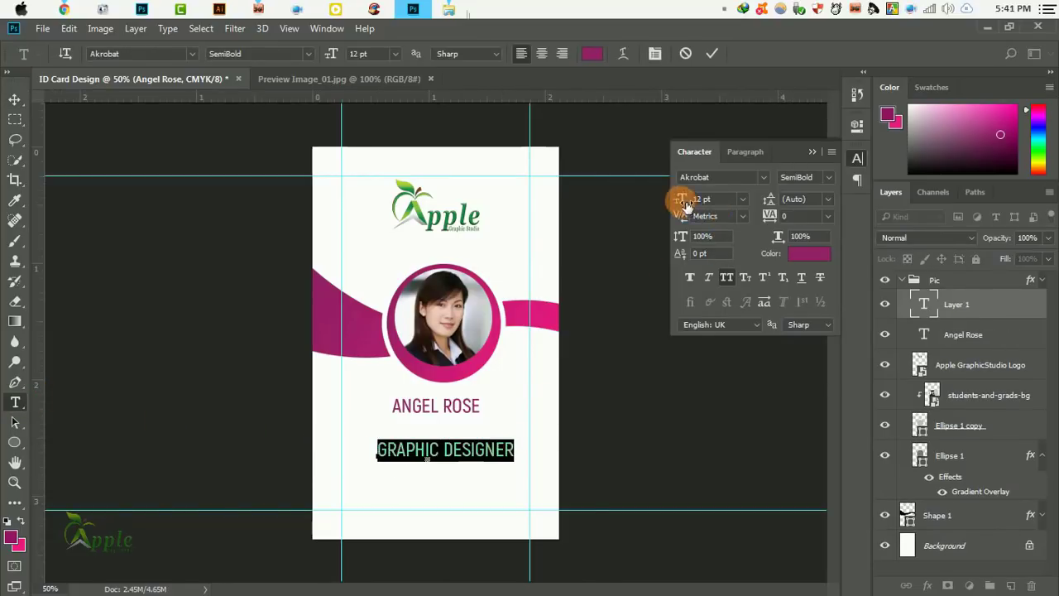
drag(684, 203, 677, 202)
click(828, 177)
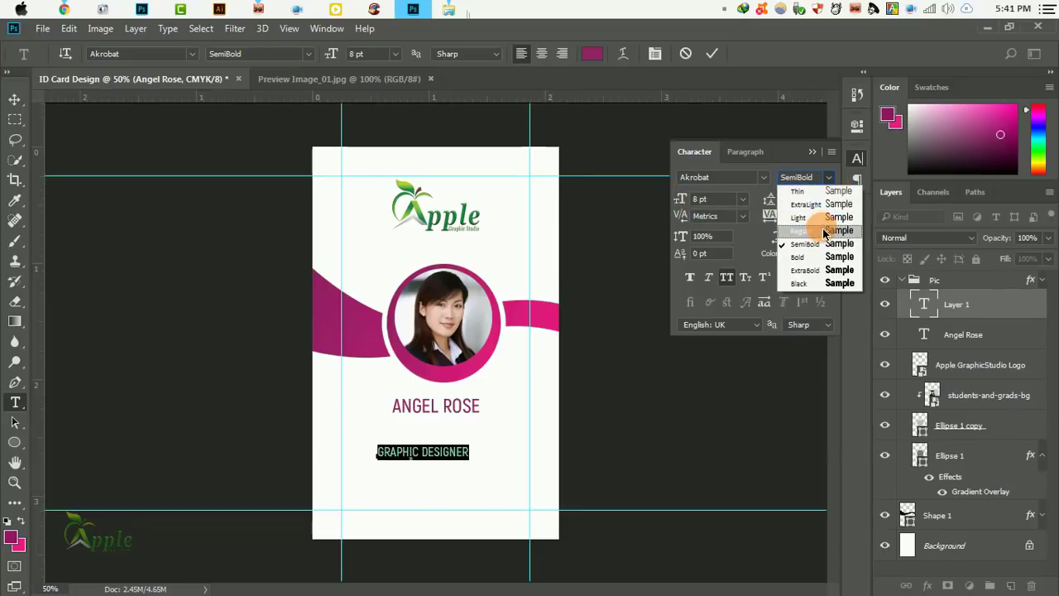
click(823, 230)
click(732, 282)
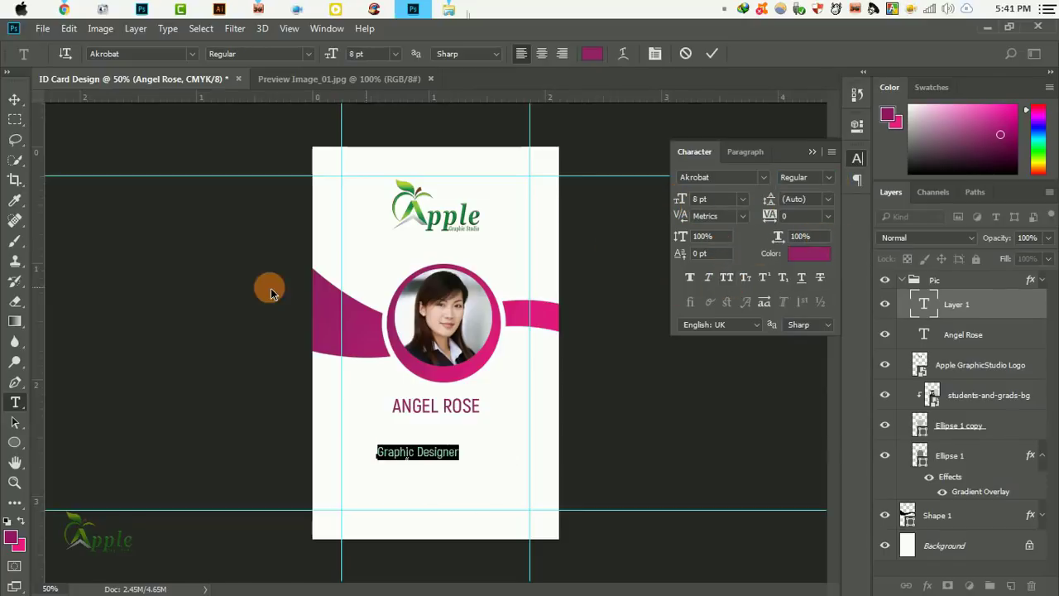
Position Graphic Designer centred directly beneath the name.
click(14, 99)
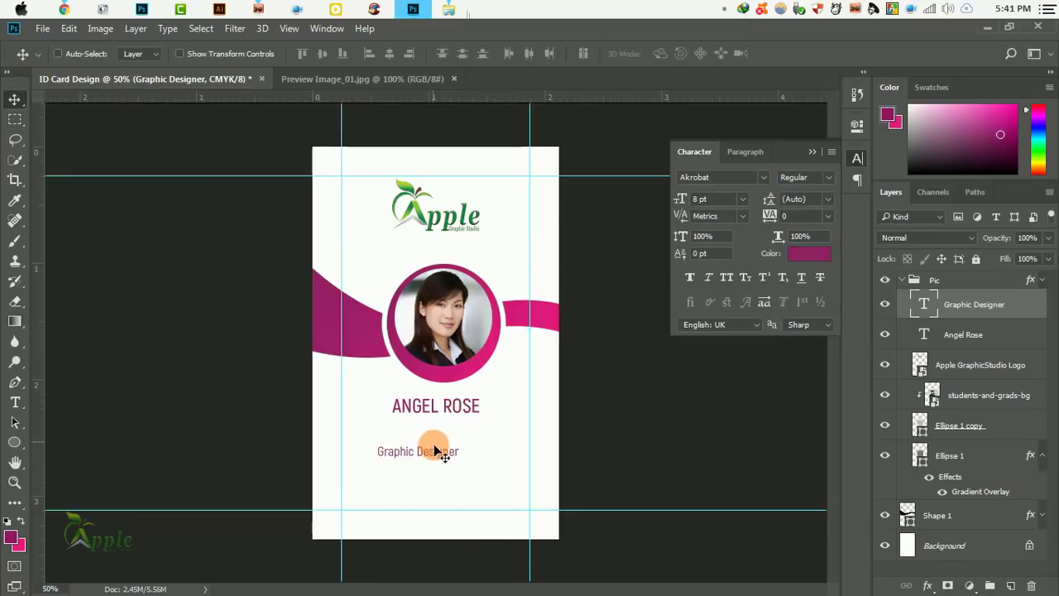
drag(437, 455, 455, 431)
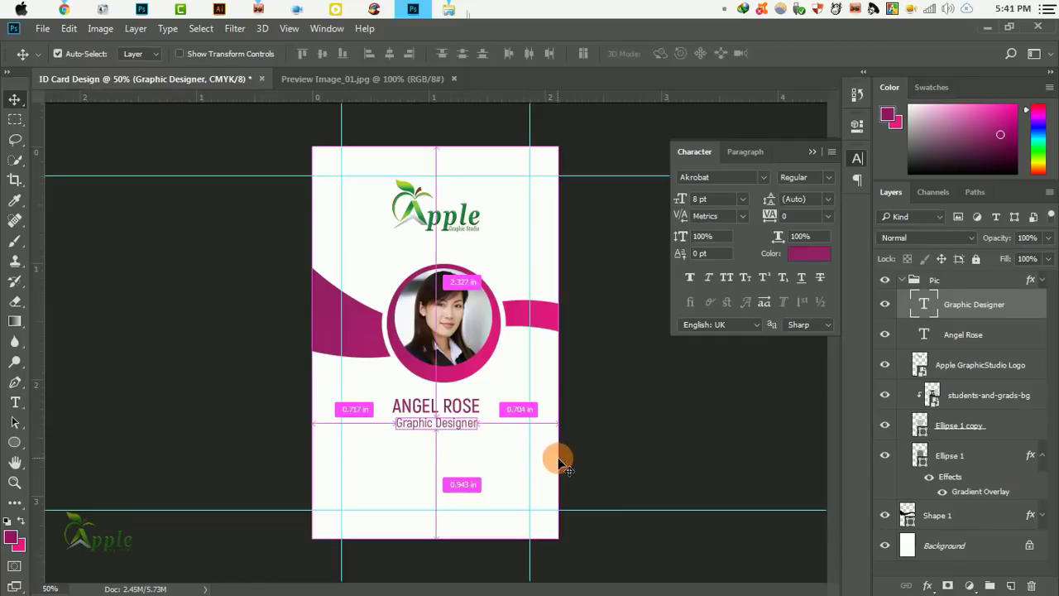
key(ctrl+a)
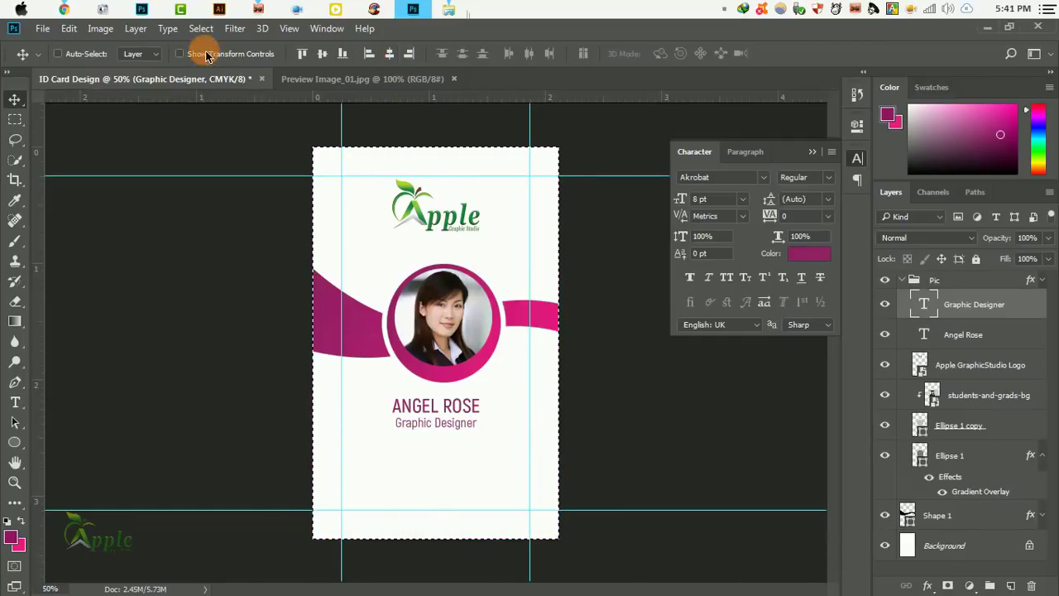
Deselect, move both text layers out of the Pic group, and collapse Pic.
click(201, 28)
click(216, 57)
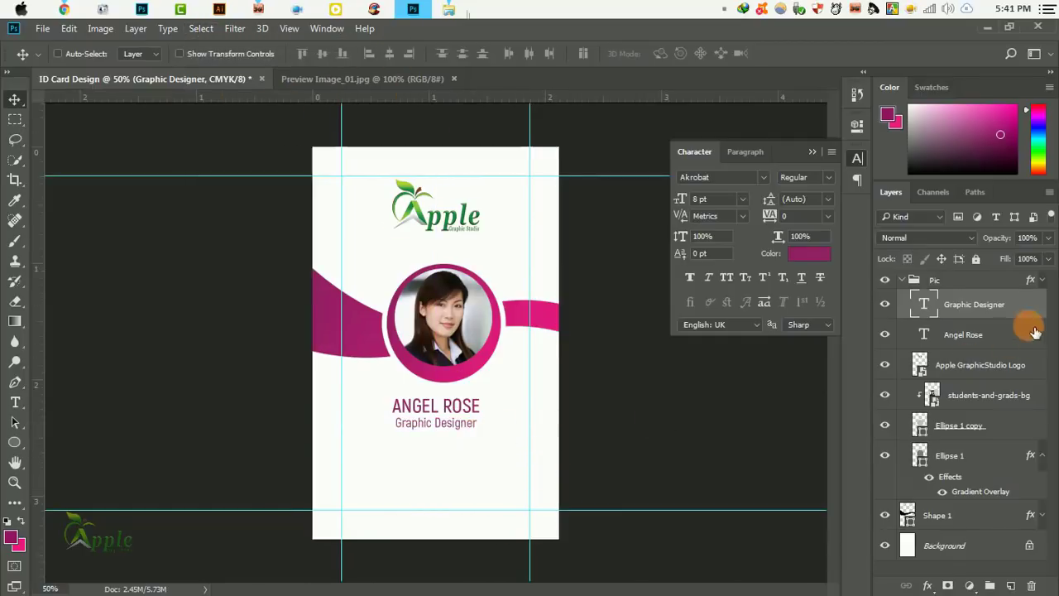
shift+click(963, 334)
mouse_move(963, 334)
mouse_down()
mouse_move(964, 283)
mouse_move(951, 277)
mouse_up()
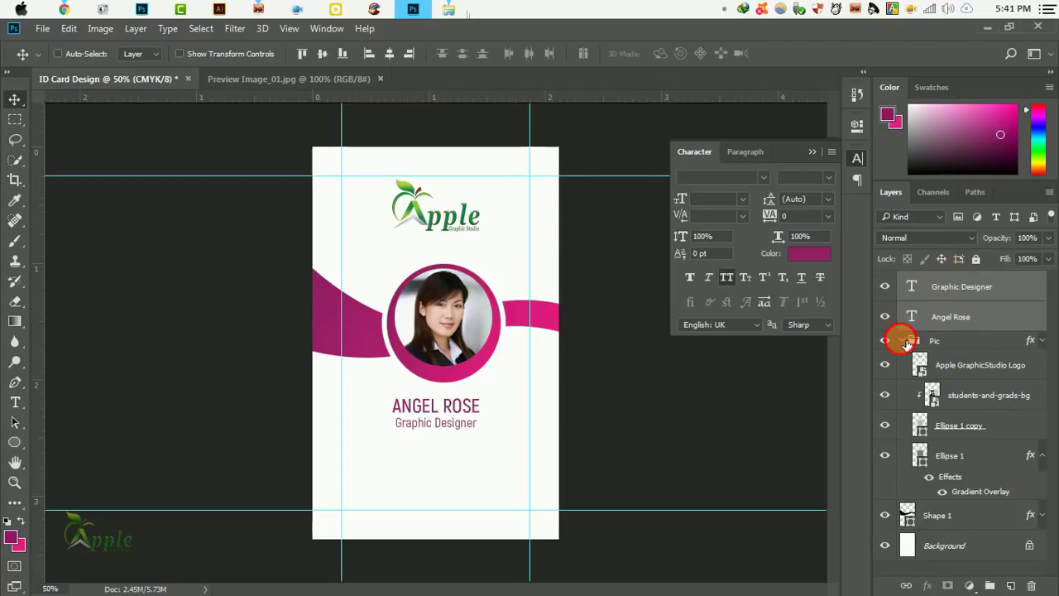
click(903, 339)
Group the name and title layers into a group named Head and select Graphic Designer.
click(972, 286)
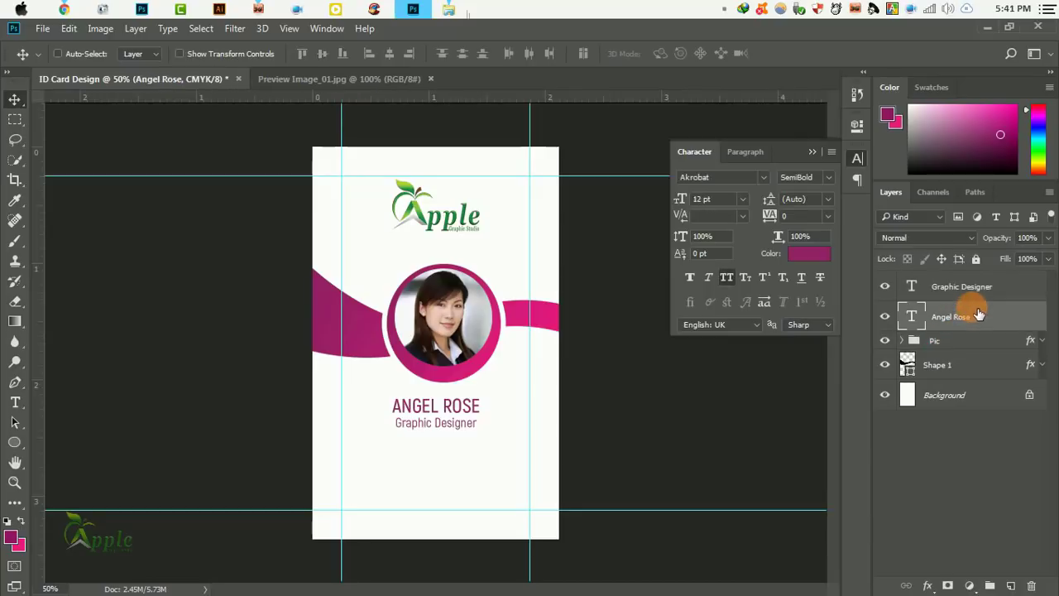
shift+click(989, 316)
drag(988, 316, 990, 585)
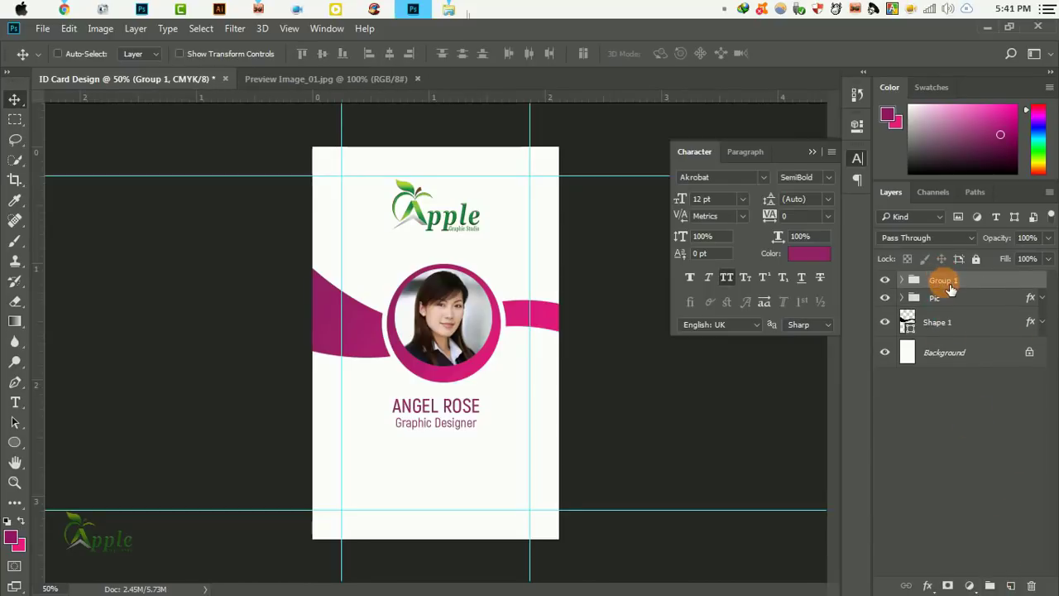
text(Head)
click(1042, 279)
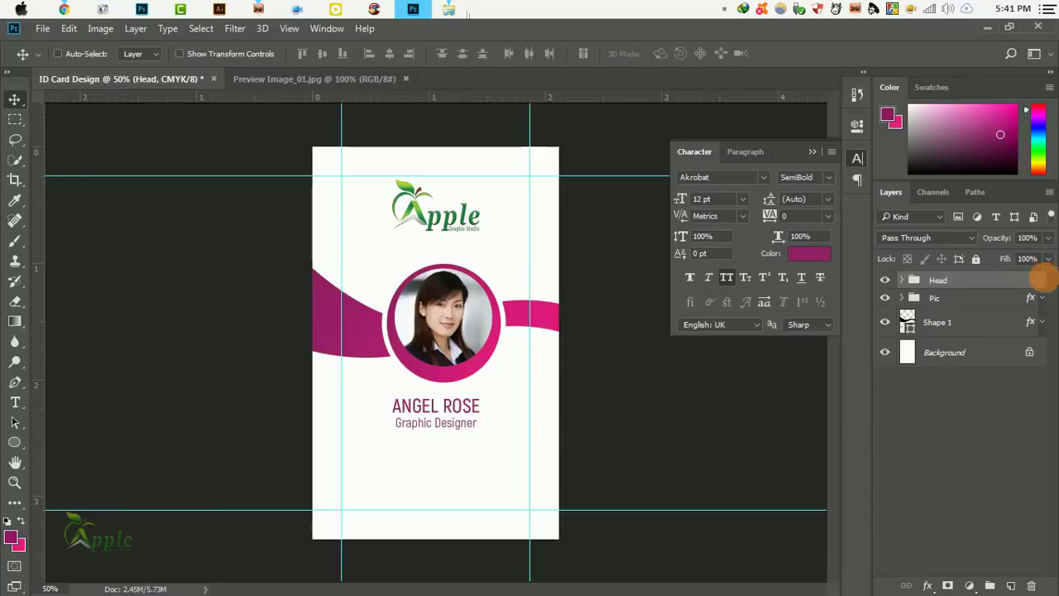
click(900, 279)
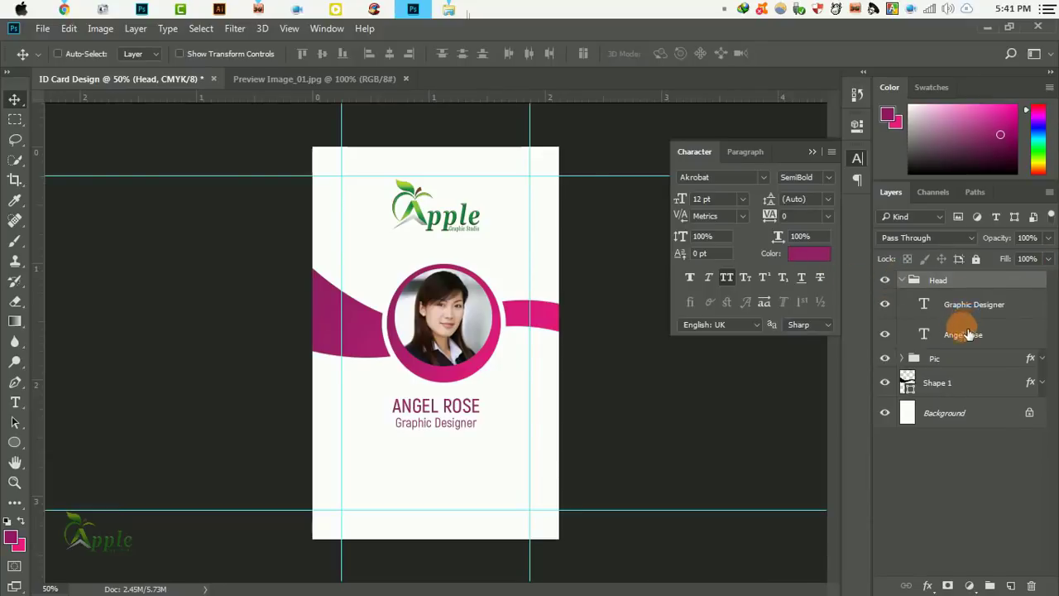
click(968, 305)
Colour the Graphic Designer title dark grey #373637.
click(818, 256)
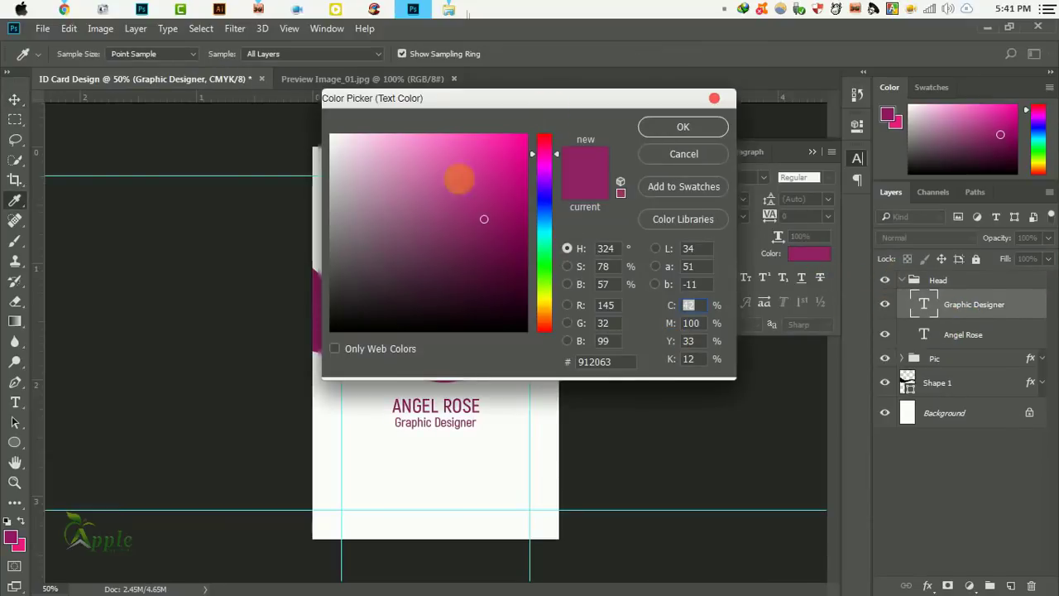
click(339, 296)
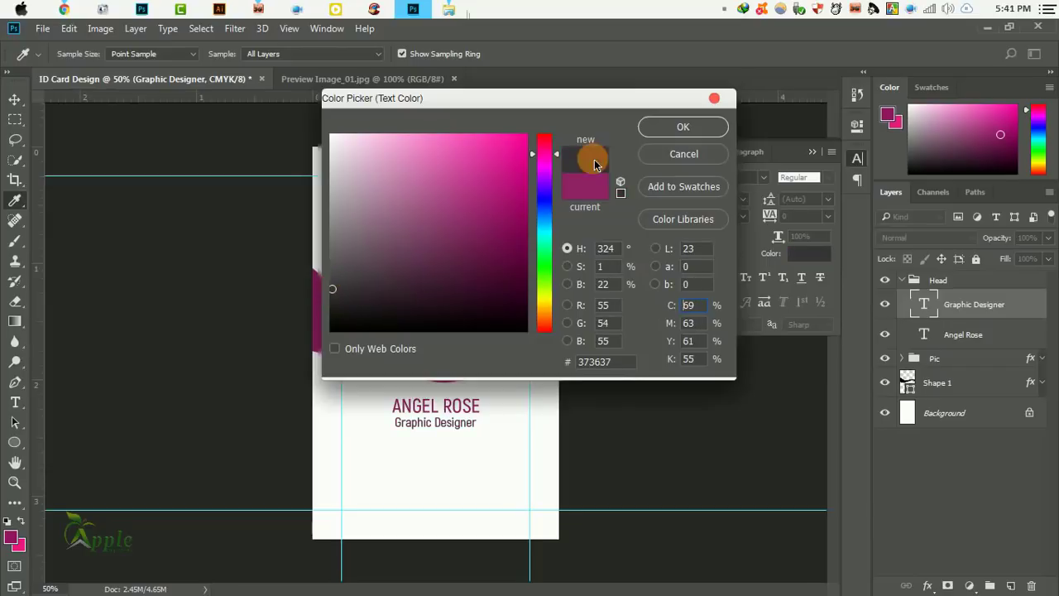
click(652, 127)
click(813, 154)
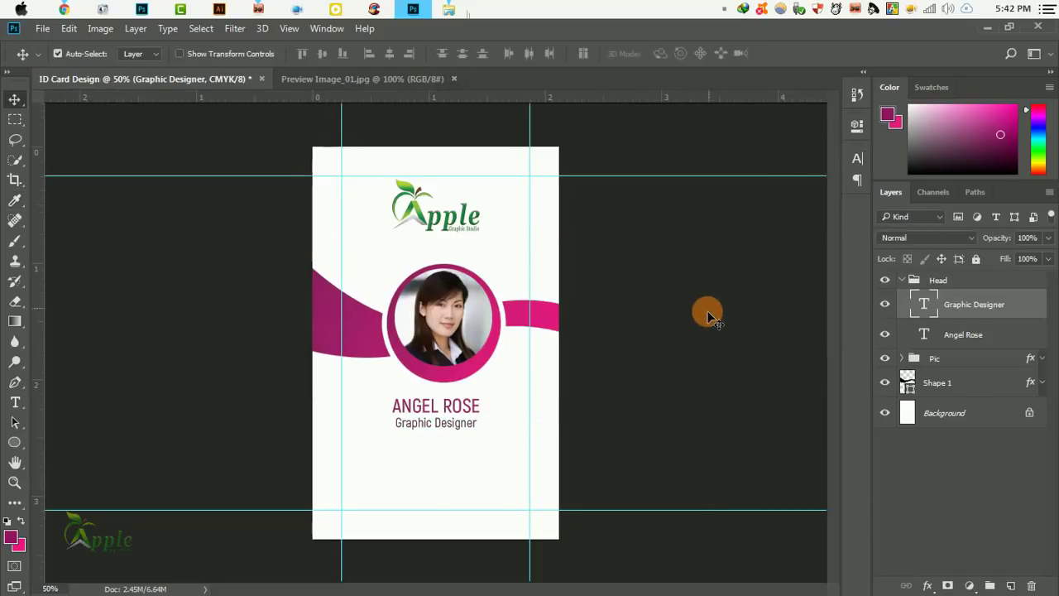
Set the cardholder's name to Akrobat Bold and start a new text line below the title.
click(959, 336)
click(854, 158)
click(827, 177)
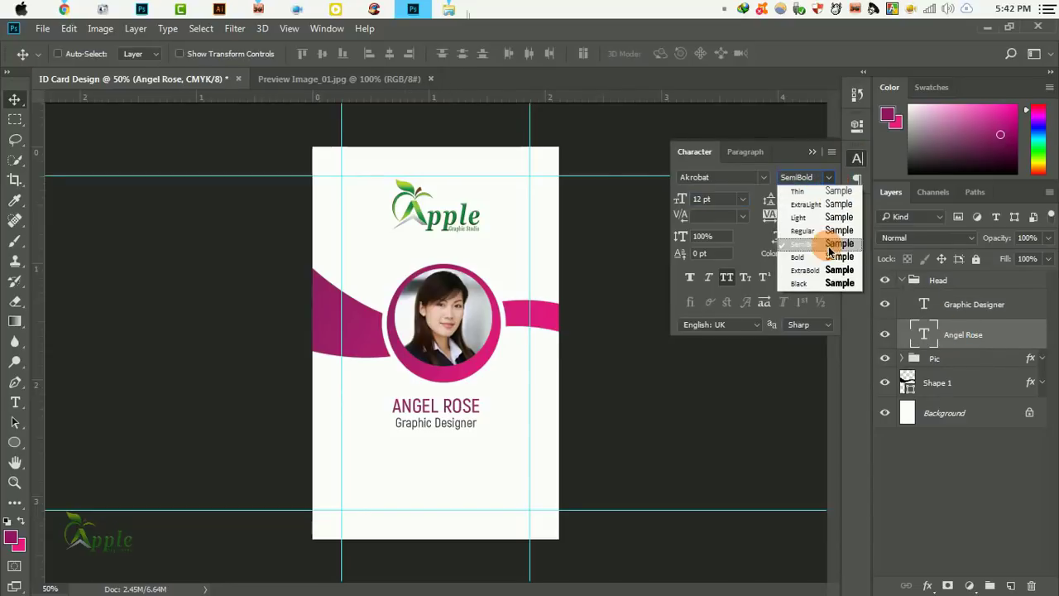
click(817, 261)
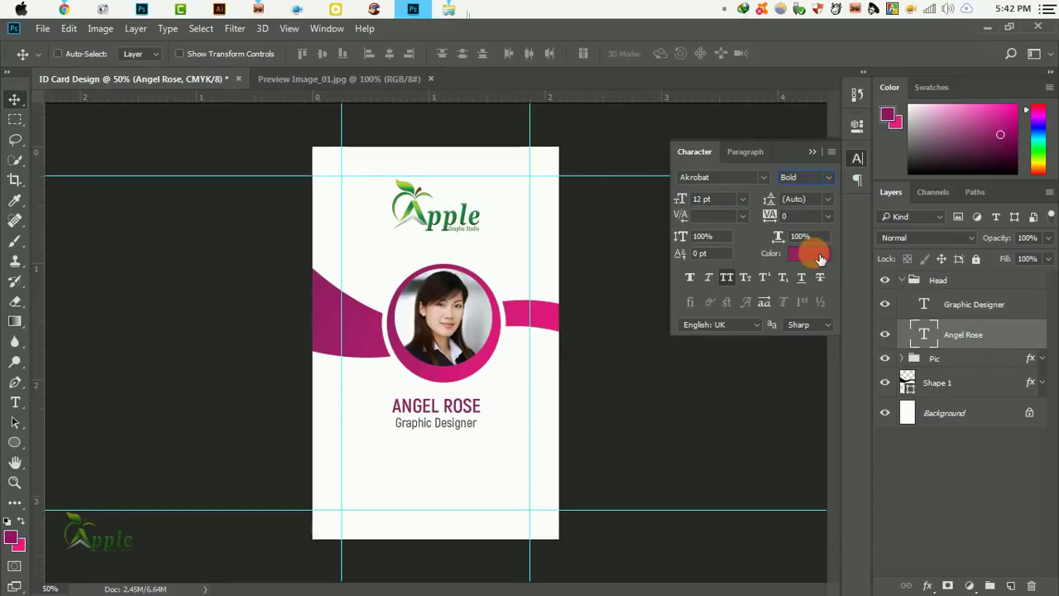
click(812, 153)
click(15, 402)
click(375, 464)
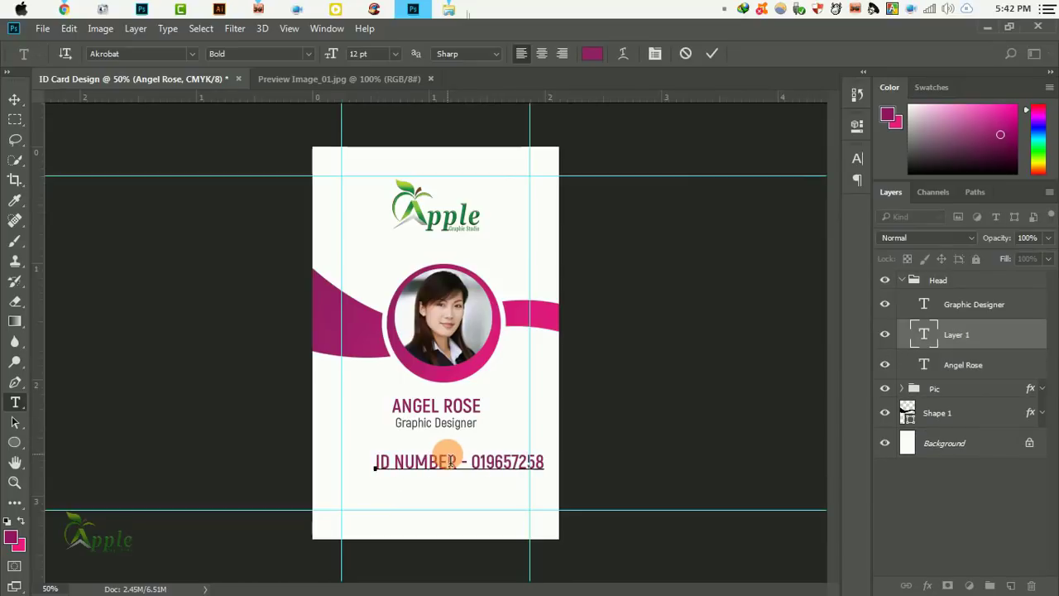
Reduce the ID NUMBER line to 8 pt.
key(ctrl+a)
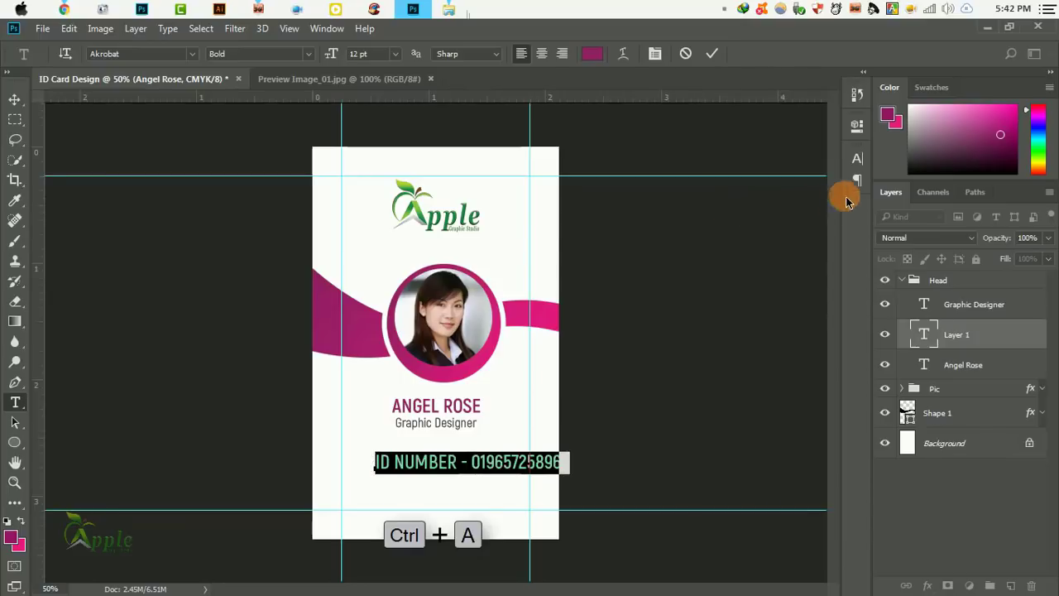
click(857, 158)
click(685, 202)
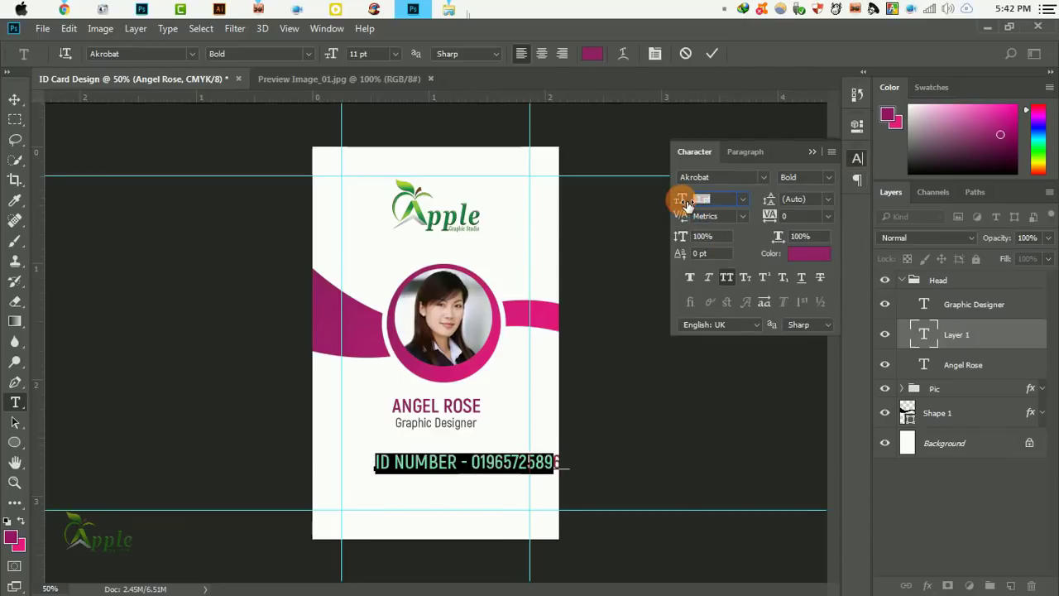
key(Down)
key(Down)
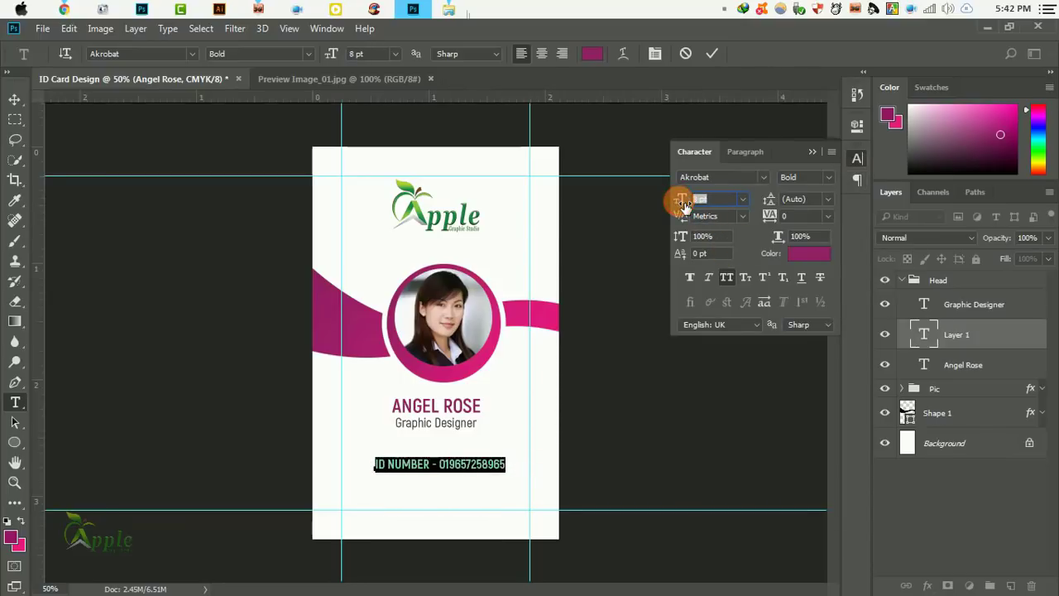
click(711, 53)
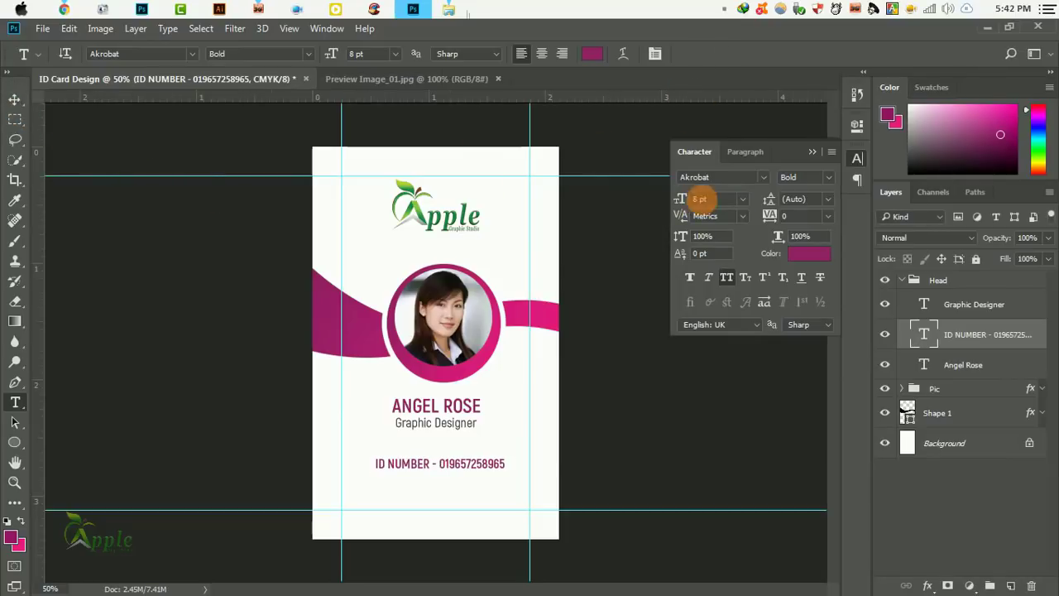
Colour the ID NUMBER text near-black #121212.
click(805, 259)
click(331, 316)
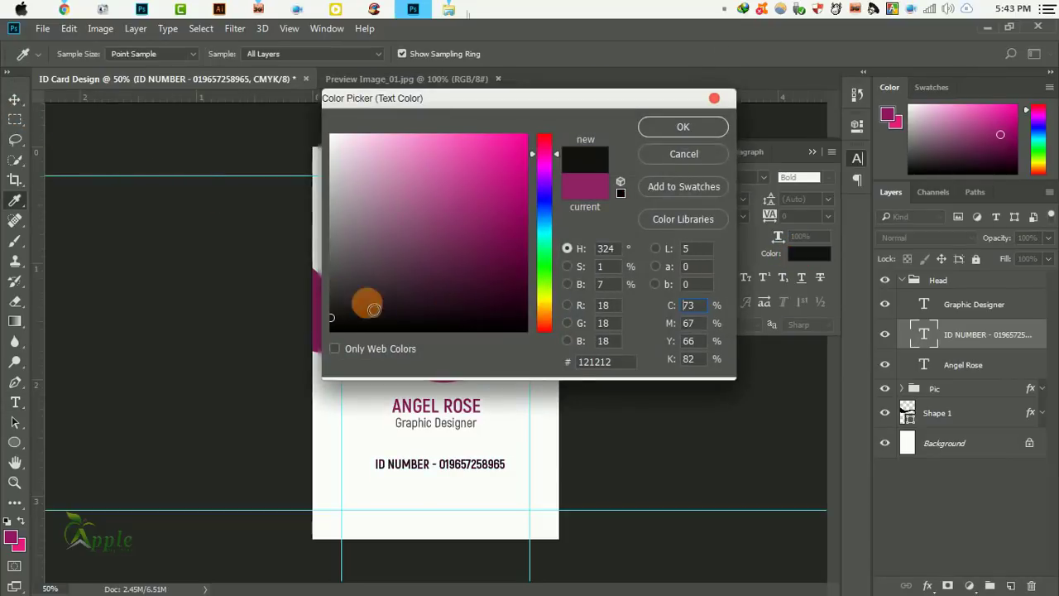
click(680, 132)
click(806, 253)
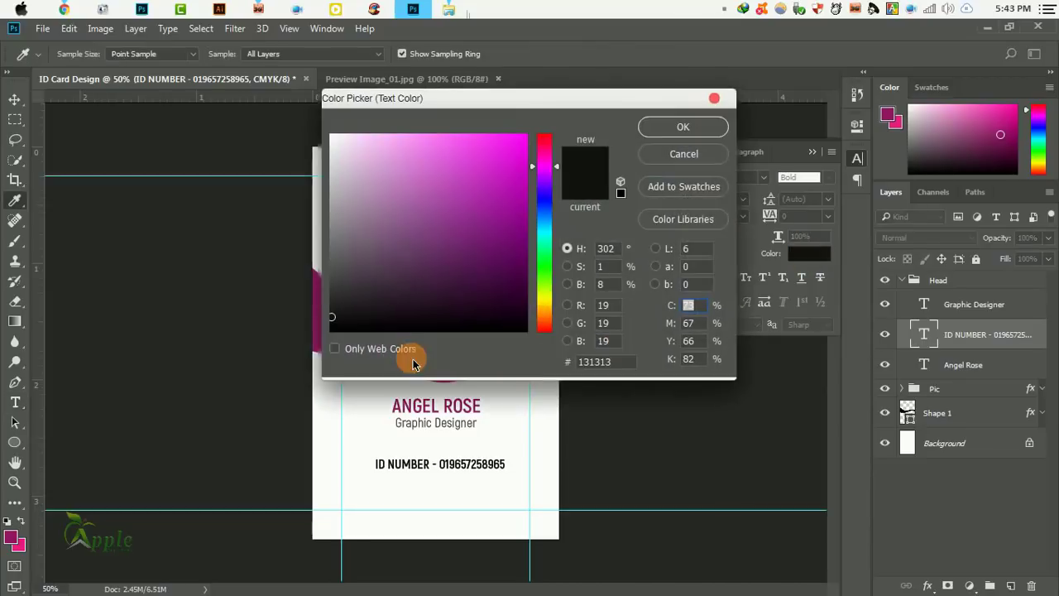
click(661, 126)
Set the ID NUMBER line's font style to SemiBold.
click(858, 158)
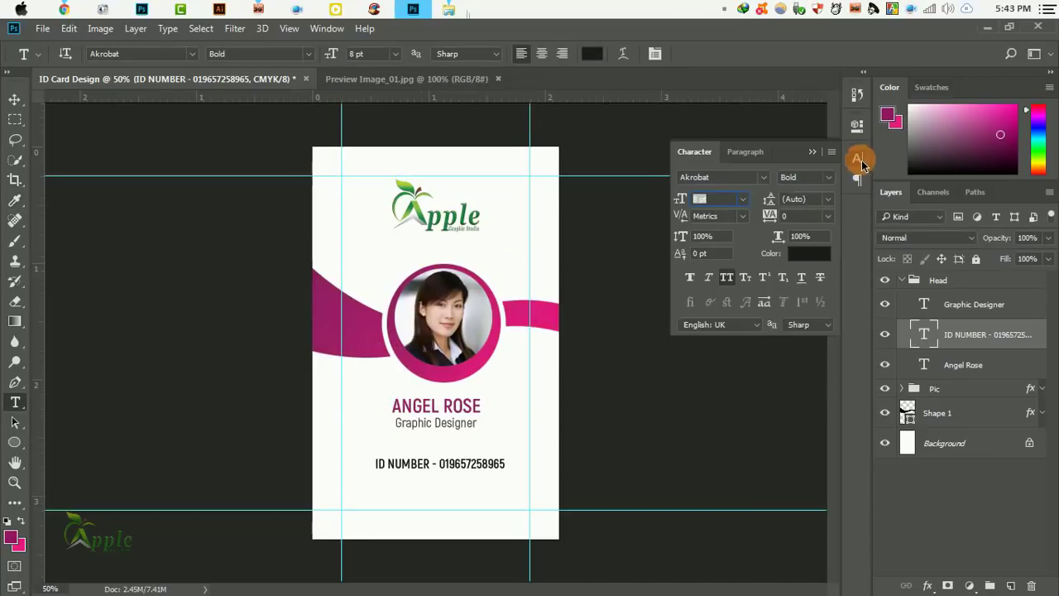
click(823, 177)
click(808, 238)
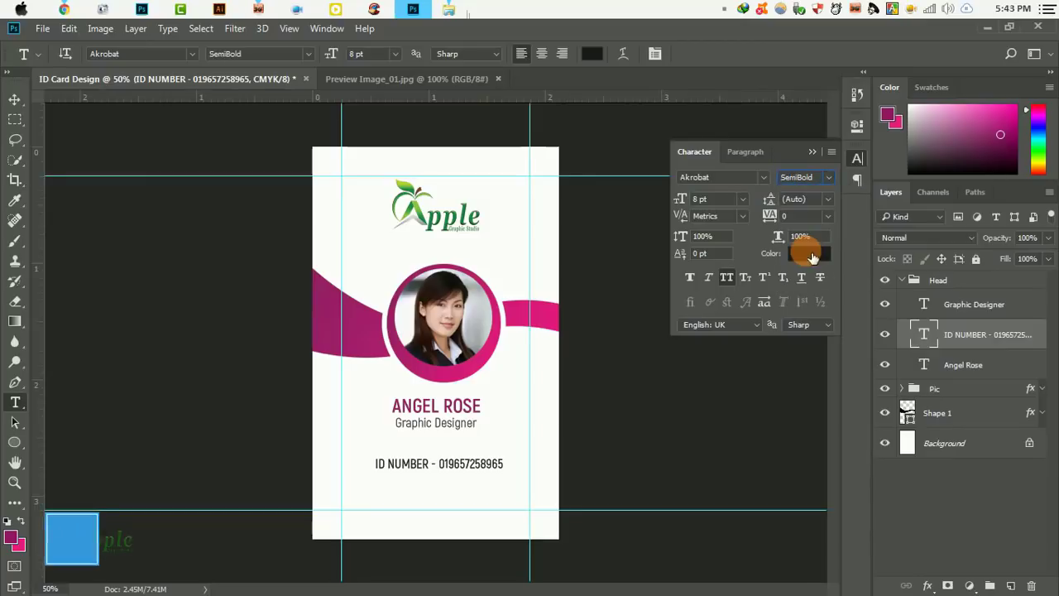
Align the ID NUMBER line to the card's horizontal centre, then deselect.
click(812, 151)
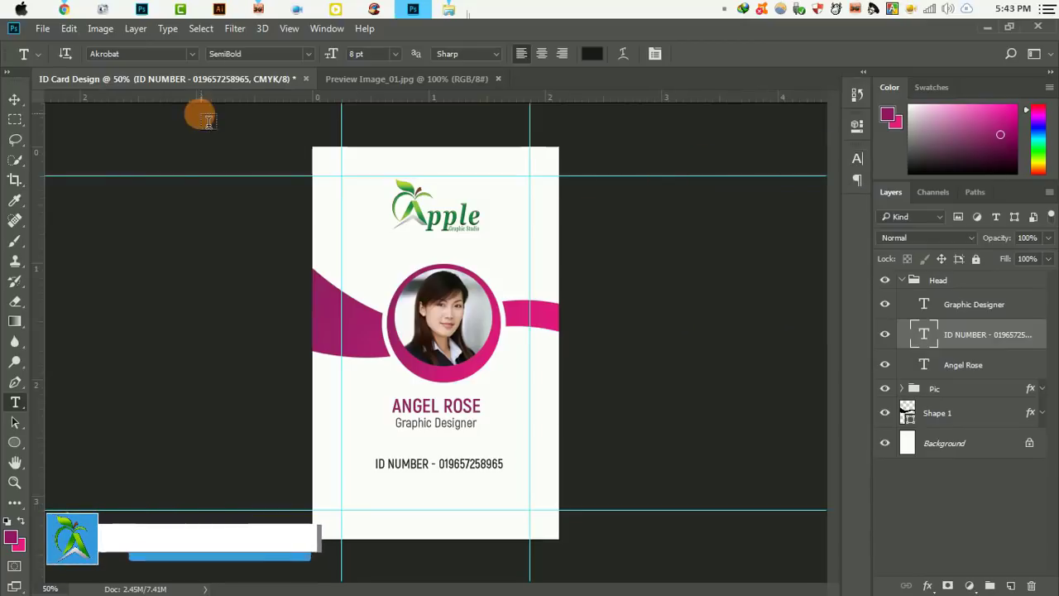
click(15, 99)
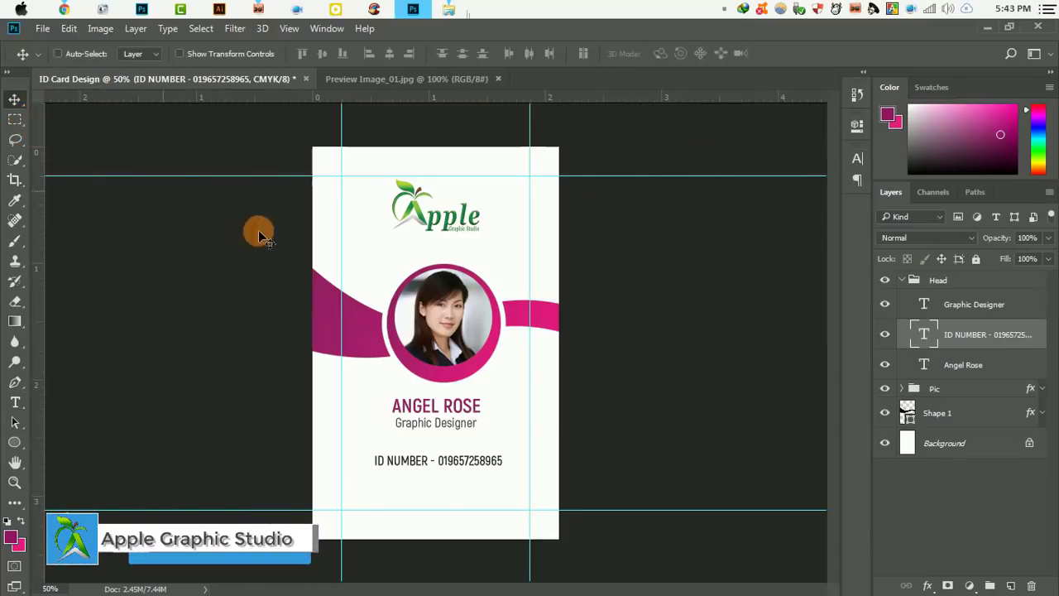
key(super)
key(super)
key(ctrl+a)
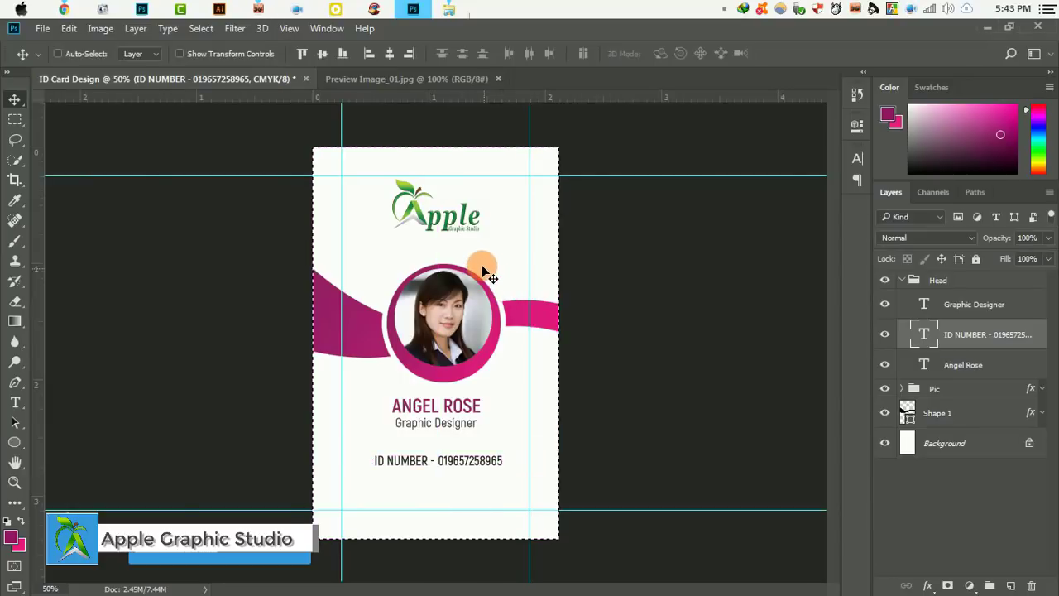
click(388, 53)
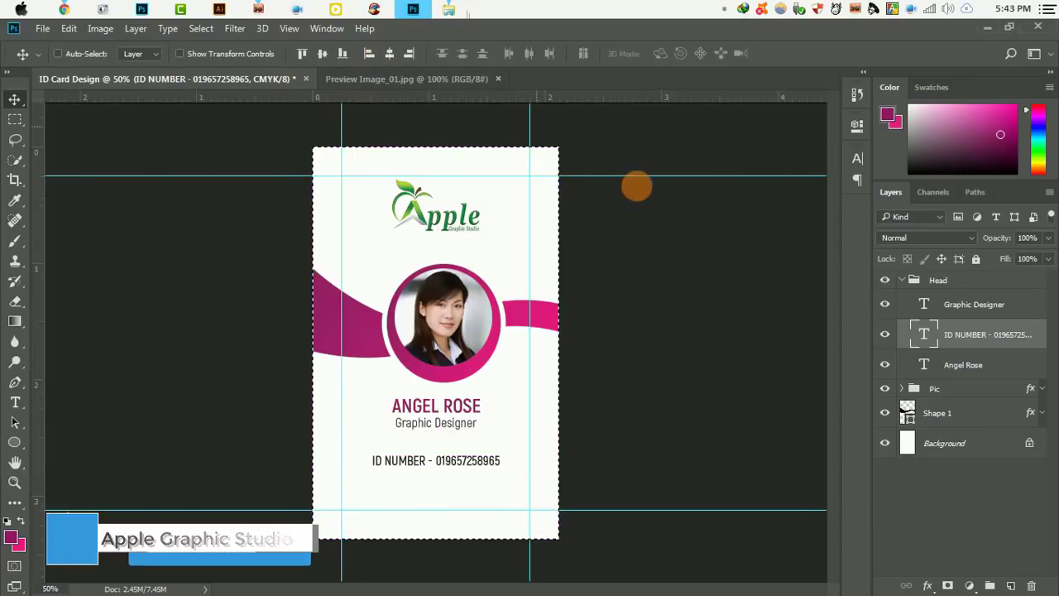
click(201, 29)
click(223, 51)
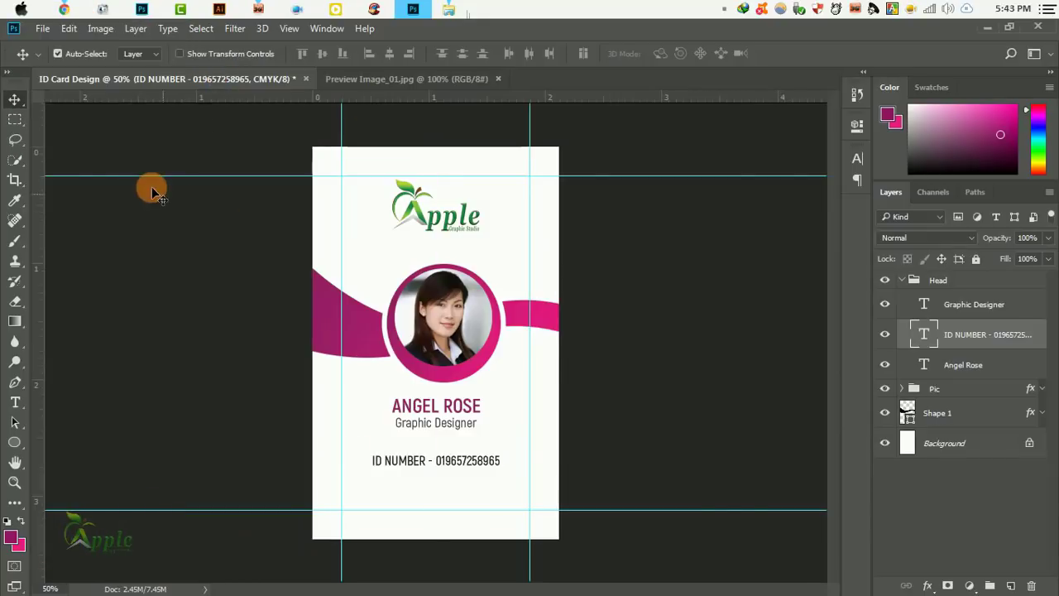
Search Google Images for 'bar code png' in Chrome.
click(66, 10)
text(ba)
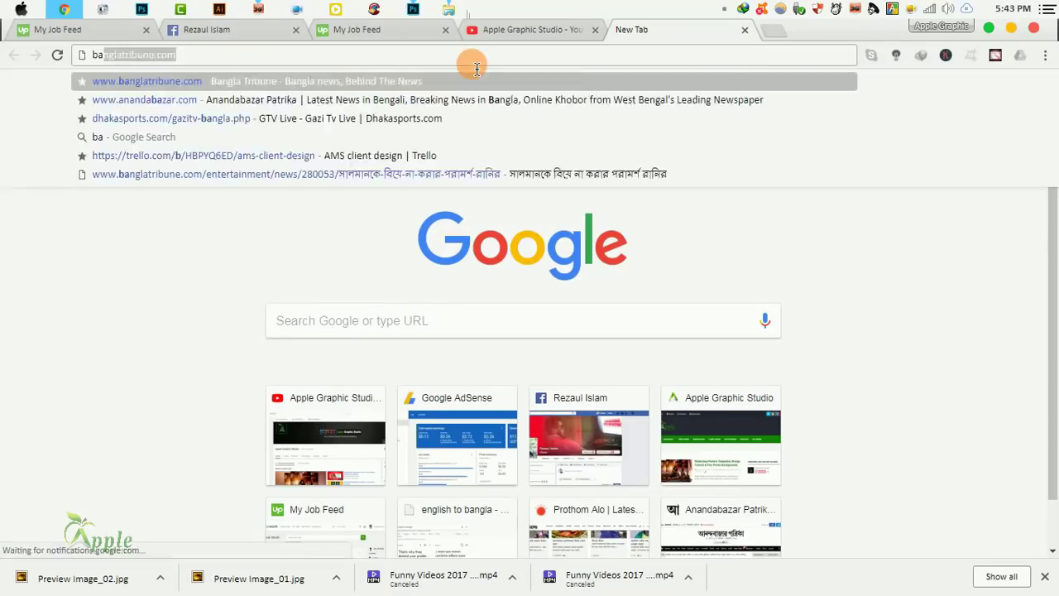
text(r code png)
key(Return)
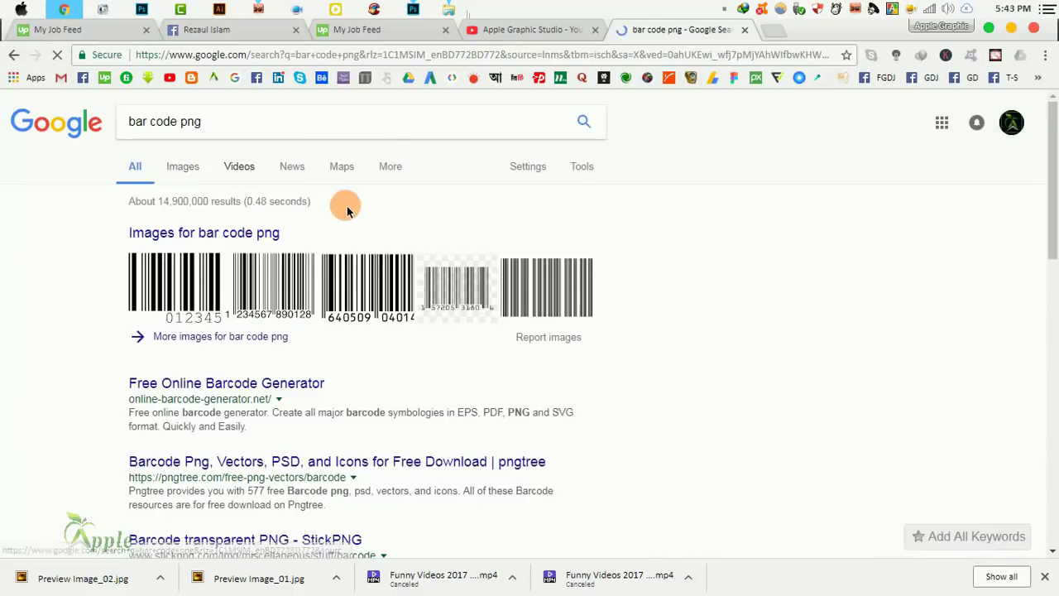
click(549, 277)
scroll(661, 248, down, 5)
Open the pyBarcode image full-size and save it as pybarcode.png on the Desktop.
click(855, 166)
click(775, 321)
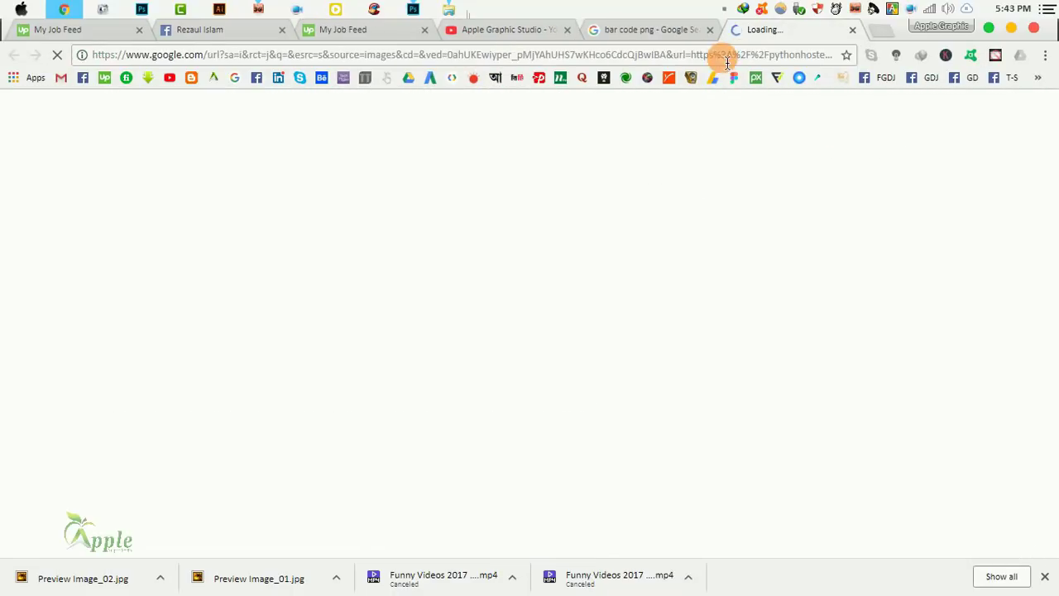
right_click(533, 304)
click(563, 311)
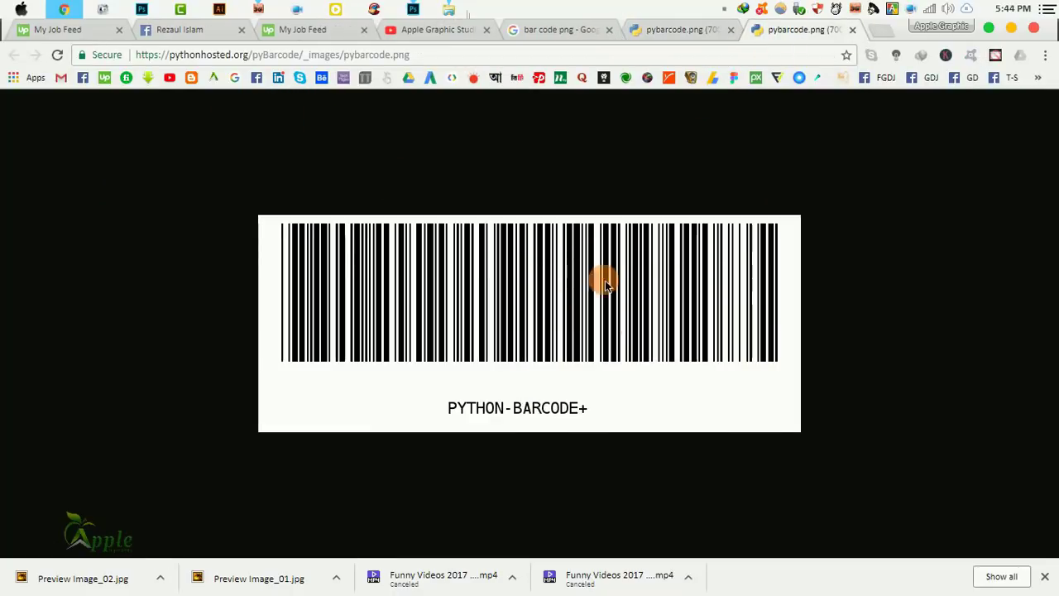
key(ctrl+s)
scroll(104, 208, up, 5)
click(59, 124)
click(400, 365)
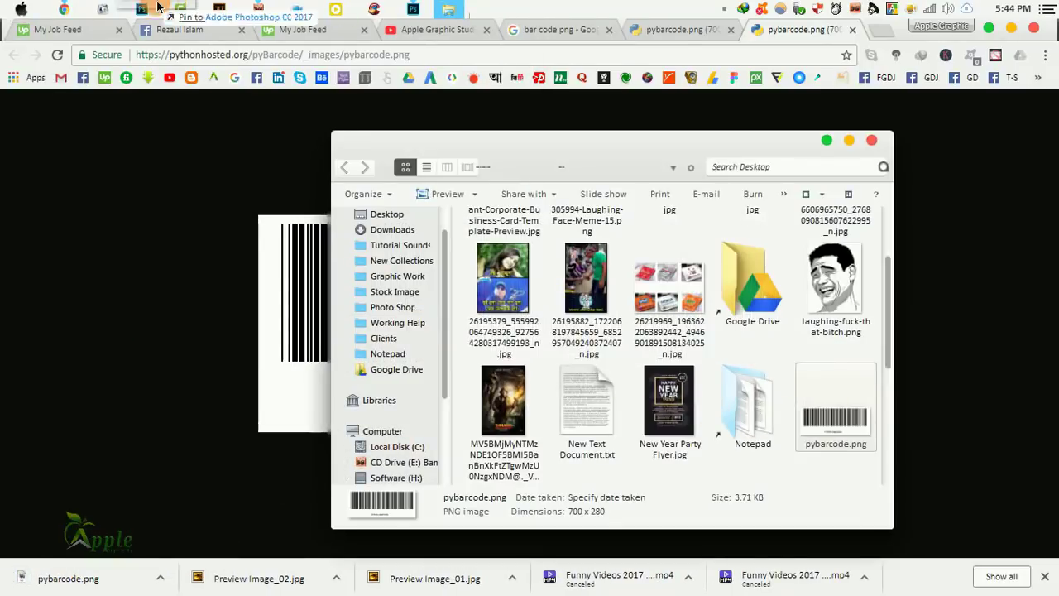
Place pybarcode.png on the card, scaled small, just below the ID number.
drag(157, 7, 463, 297)
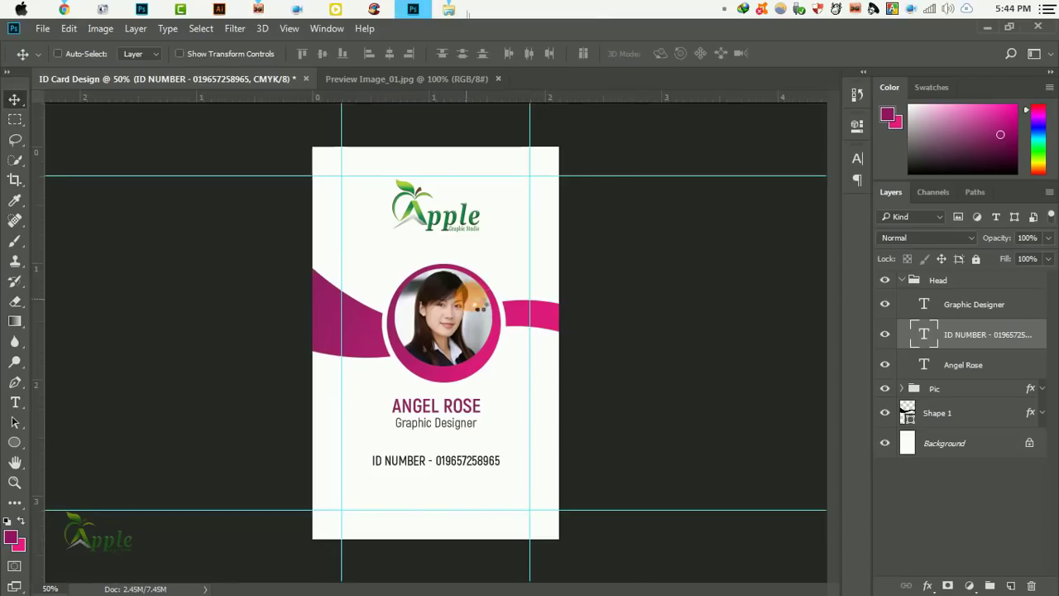
drag(637, 352, 530, 323)
click(527, 52)
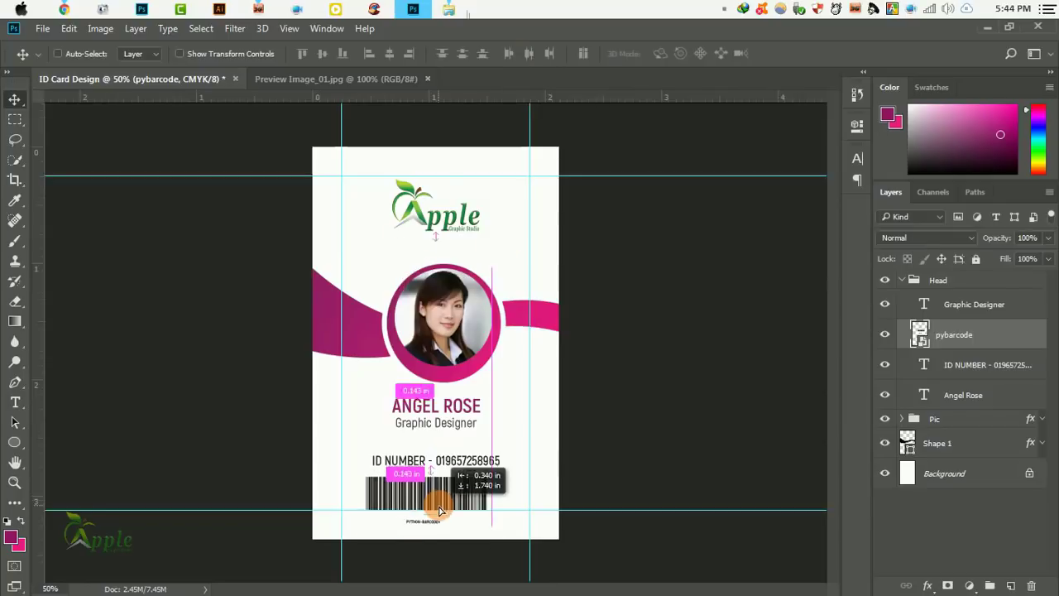
drag(464, 298, 436, 503)
key(ctrl+equal)
key(ctrl+equal)
scroll(413, 381, down, 3)
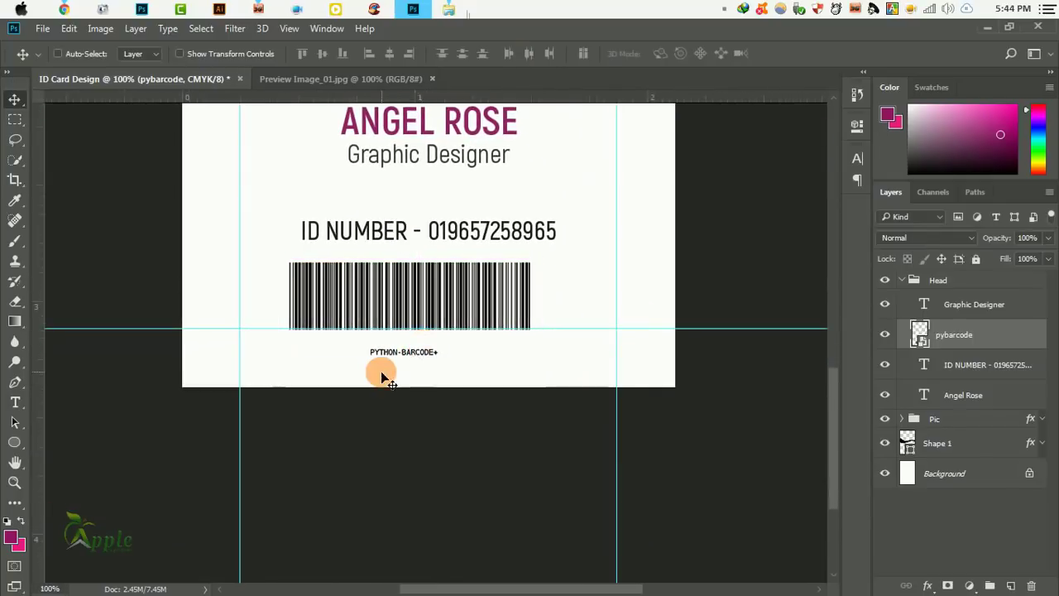
Hide the barcode's caption with a rectangular-selection layer mask showing only the bars.
click(14, 121)
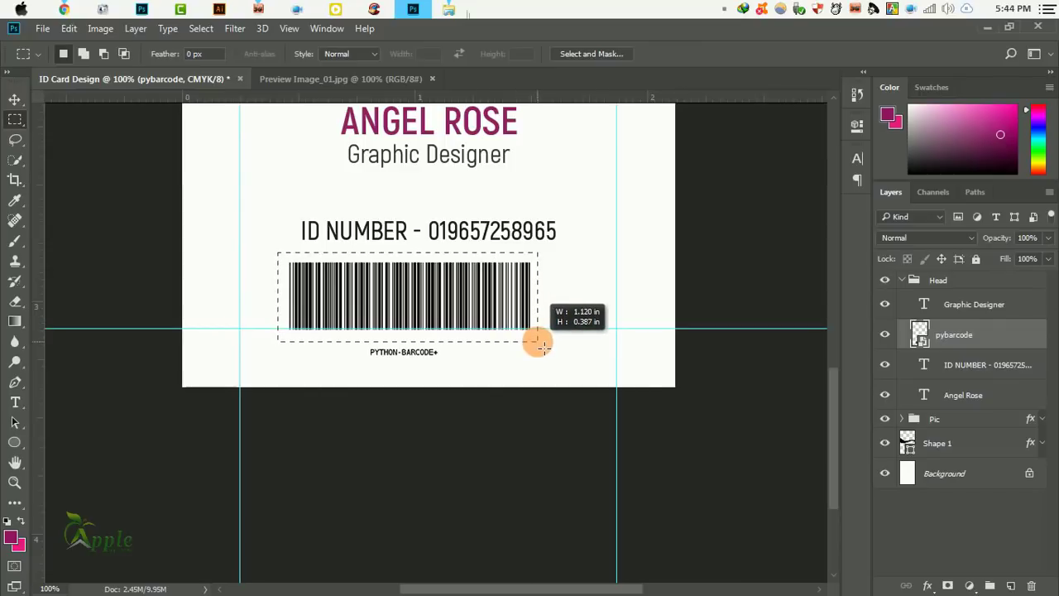
drag(278, 253, 538, 340)
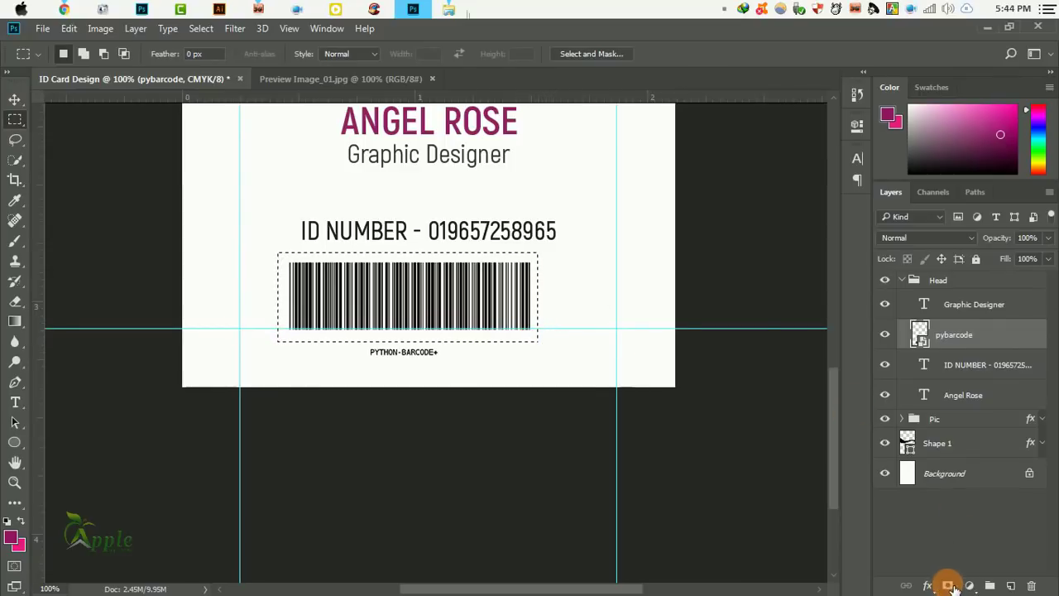
click(947, 585)
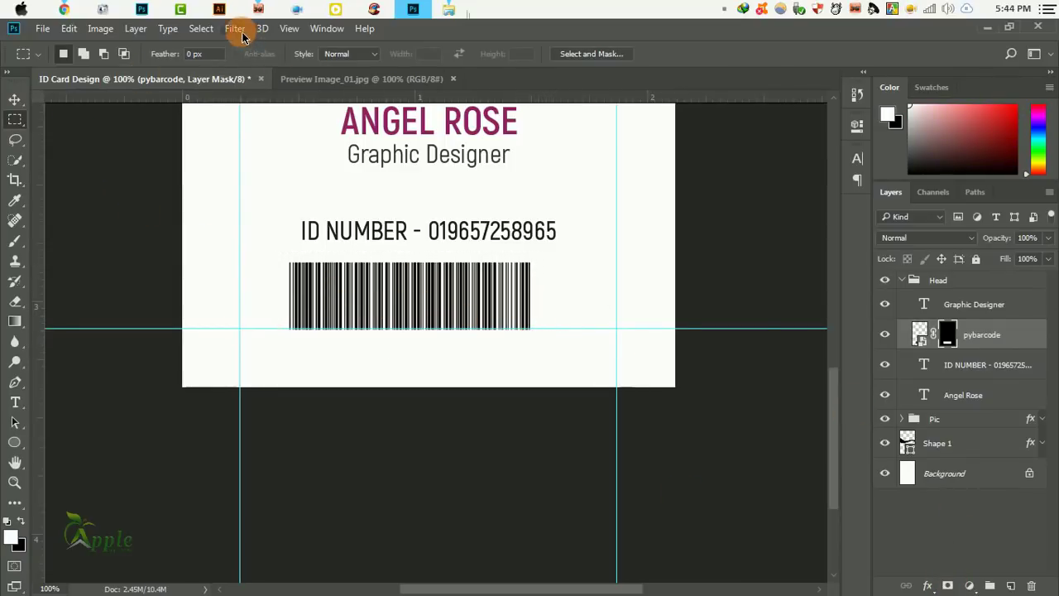
click(201, 28)
click(213, 68)
click(201, 29)
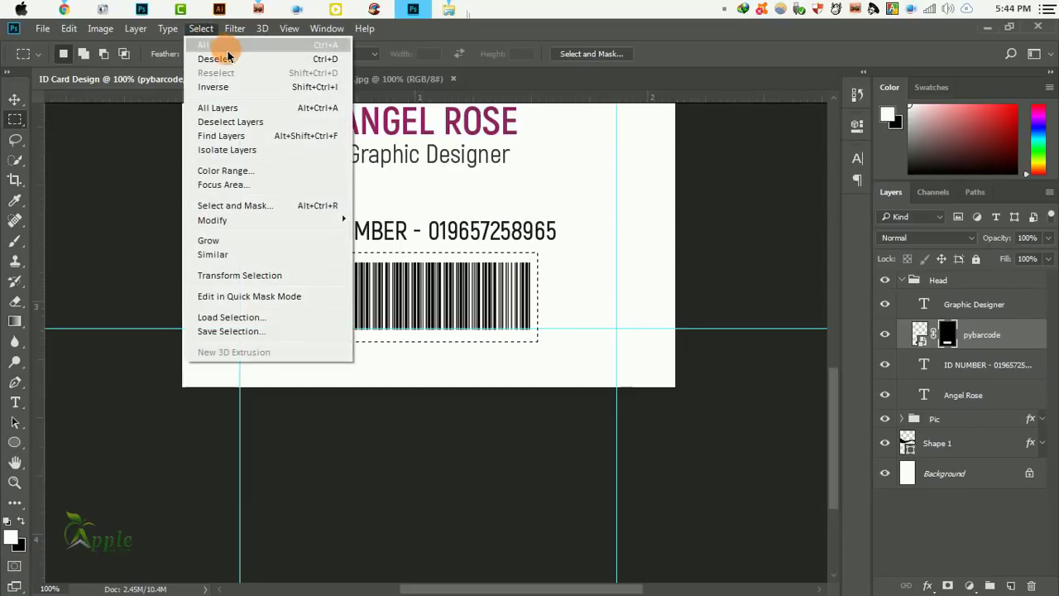
click(211, 57)
Centre the barcode horizontally on the card.
click(15, 99)
key(ctrl+a)
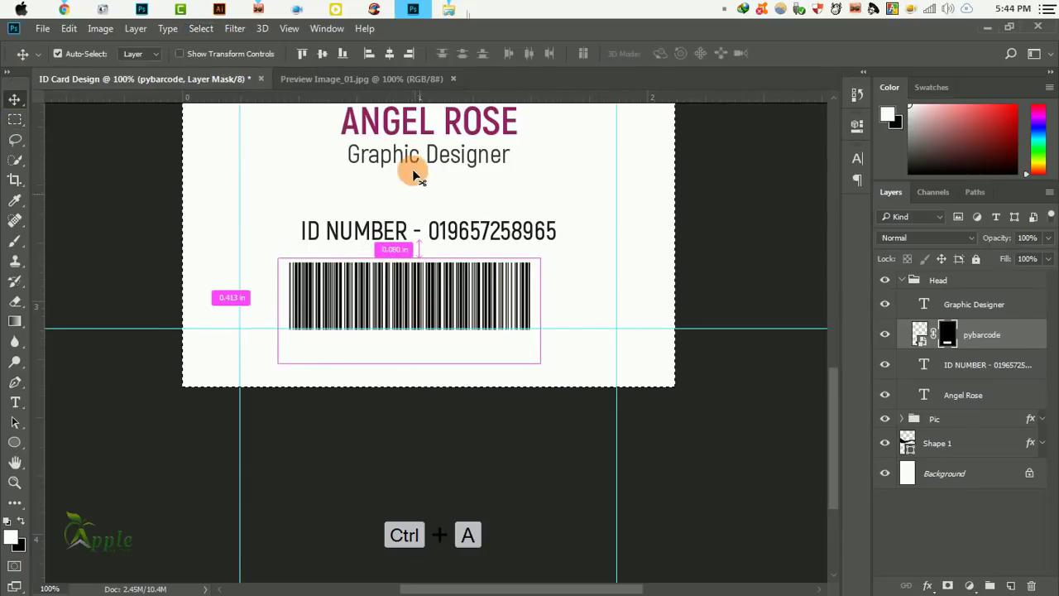
click(389, 53)
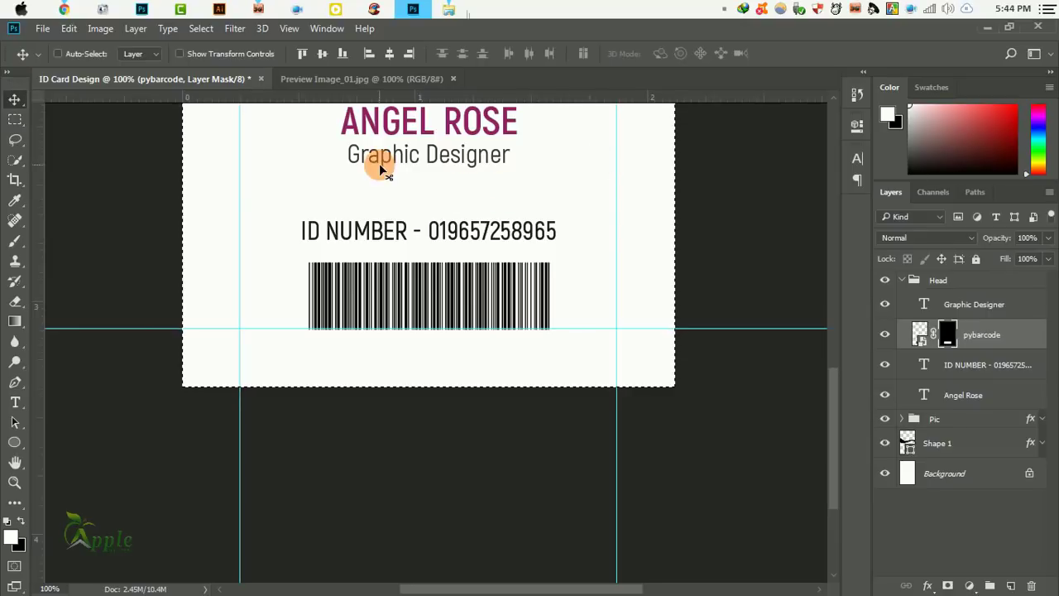
Free Transform the barcode to a shorter height and nudge it up slightly.
key(ctrl+t)
key(Escape)
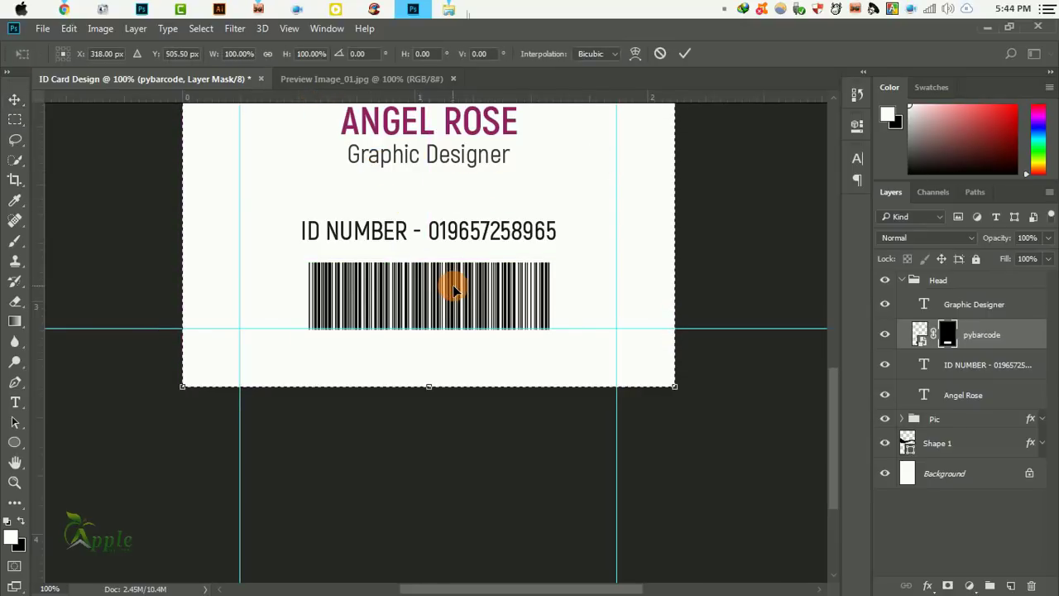
key(ctrl+2)
key(ctrl+a)
key(ctrl+t)
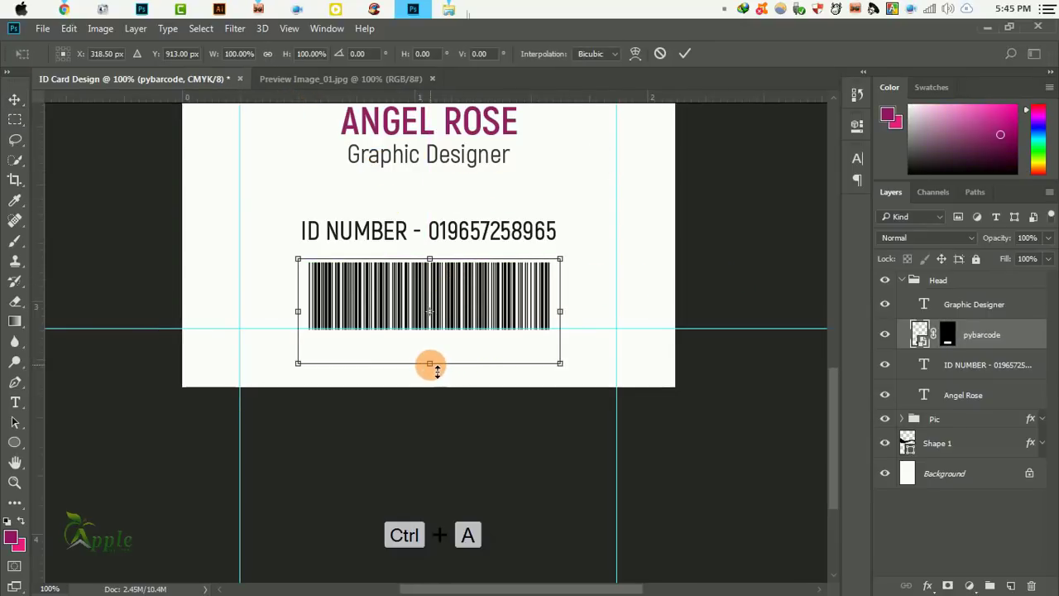
drag(429, 364, 435, 333)
click(682, 54)
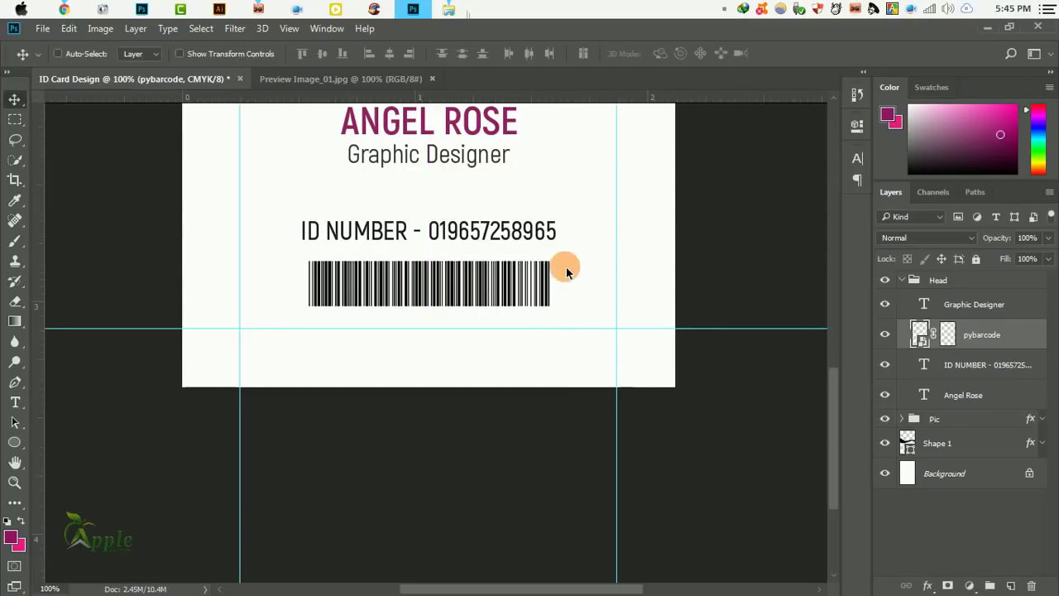
key(Up)
key(Up)
key(Up)
key(Up)
key(Up)
key(Up)
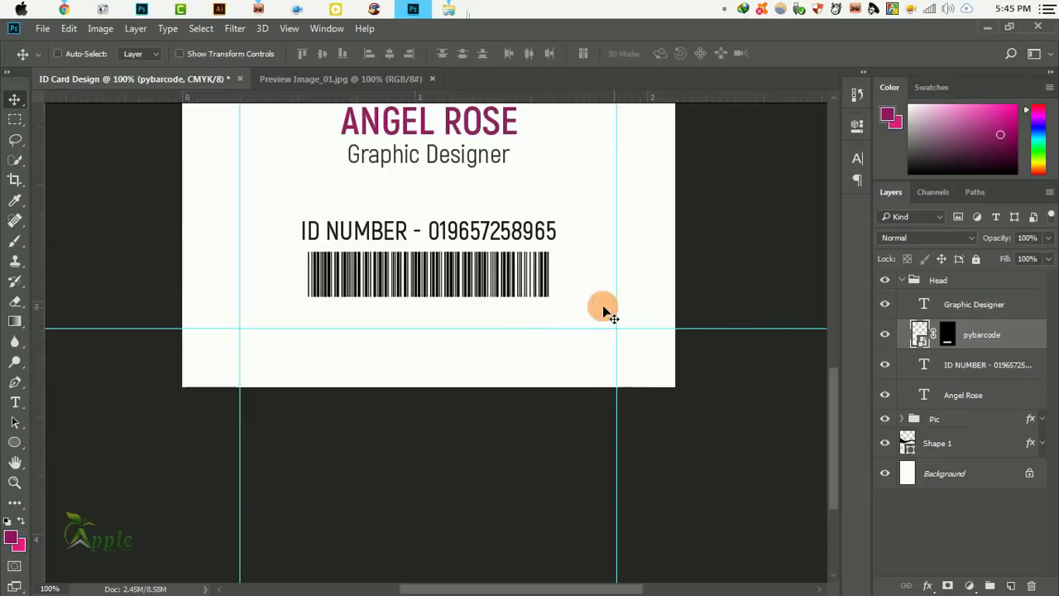
Place the pink polka-dot image over the lower card and move its layer below the Pic group.
alt+click(420, 244)
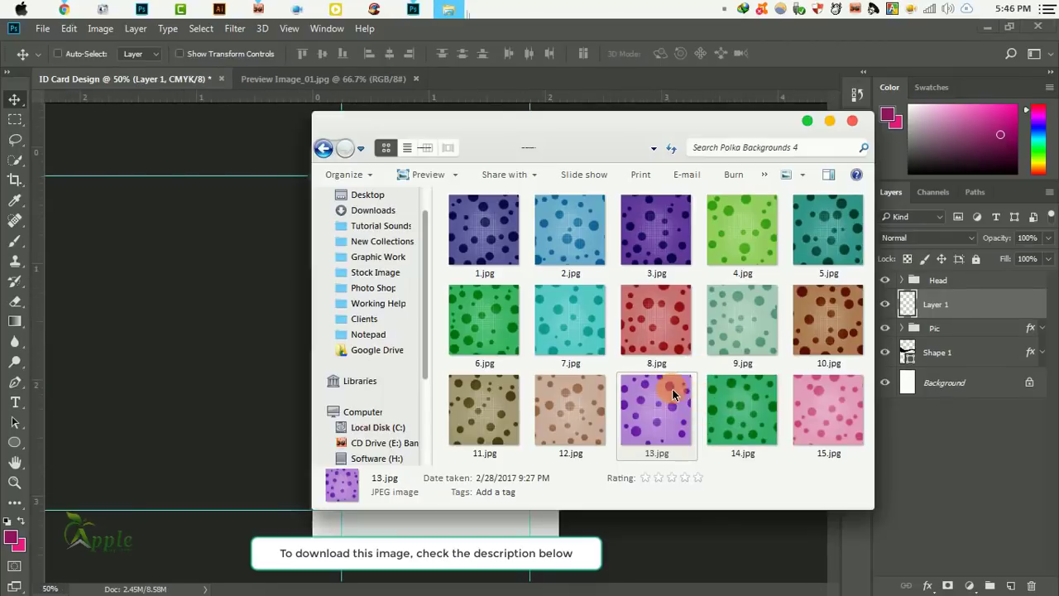
mouse_move(704, 406)
mouse_down()
mouse_move(634, 424)
mouse_move(355, 400)
mouse_up()
mouse_move(300, 331)
mouse_down()
mouse_move(519, 420)
mouse_move(502, 404)
mouse_up()
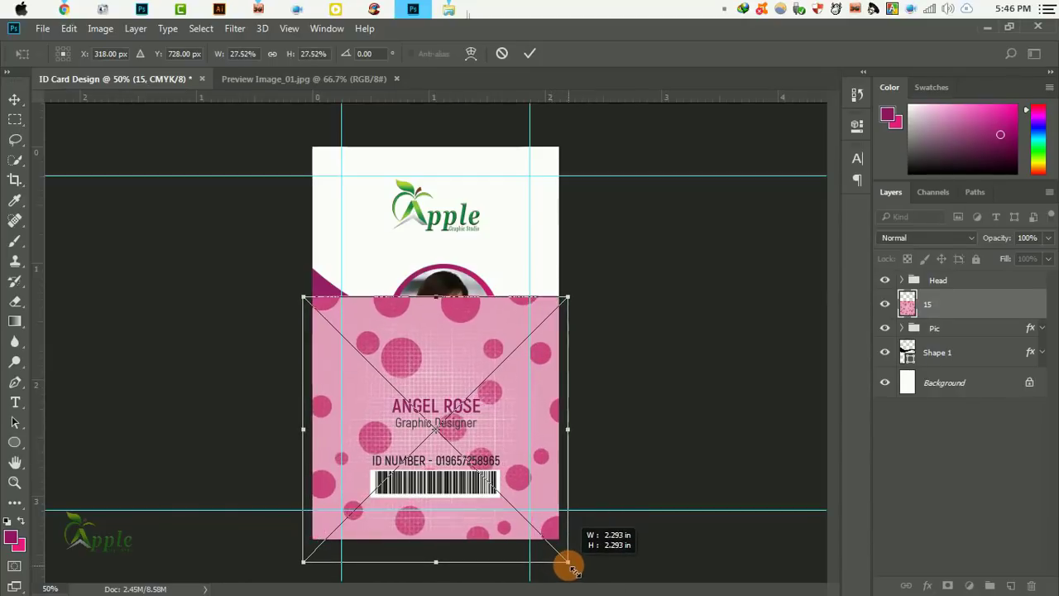
drag(559, 552, 569, 560)
click(534, 55)
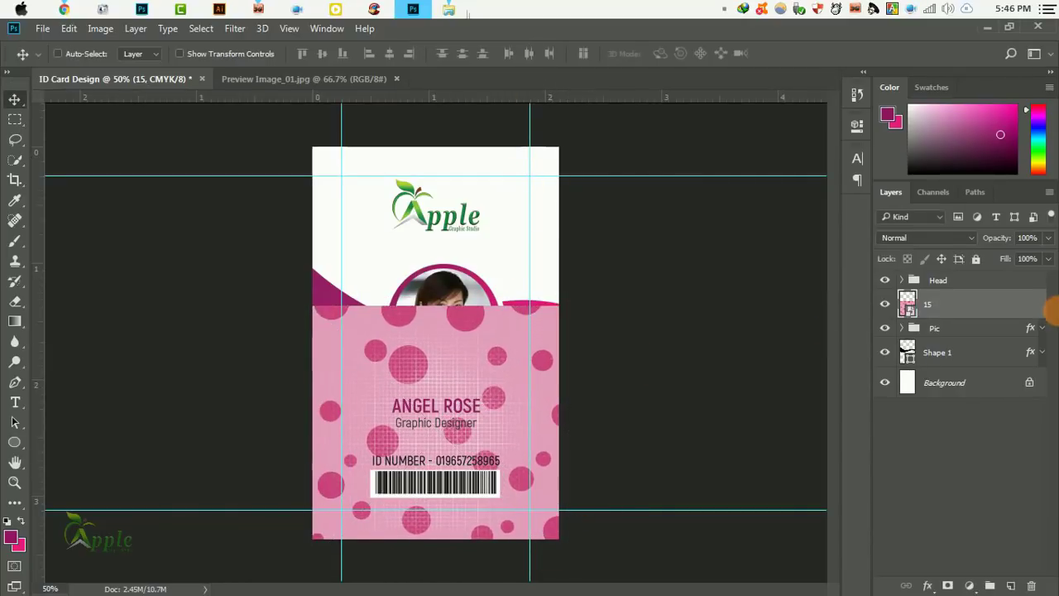
mouse_move(1028, 303)
mouse_down()
mouse_move(966, 339)
mouse_move(973, 369)
mouse_up()
Move polka-dot layer 15 beneath Shape 1 and lower its opacity to 20%.
drag(501, 409, 499, 426)
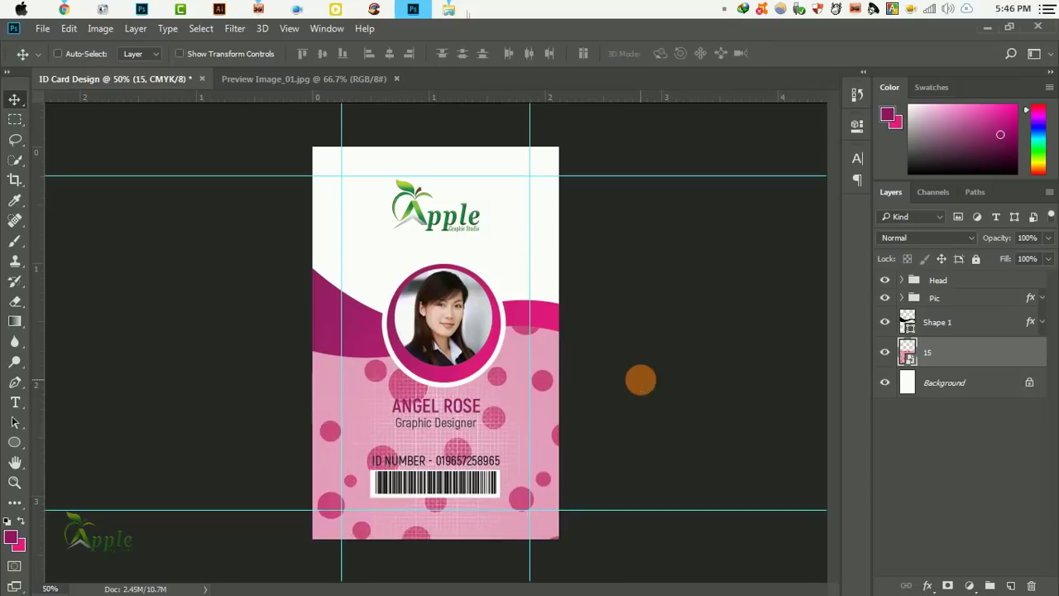
key(ctrl+plus)
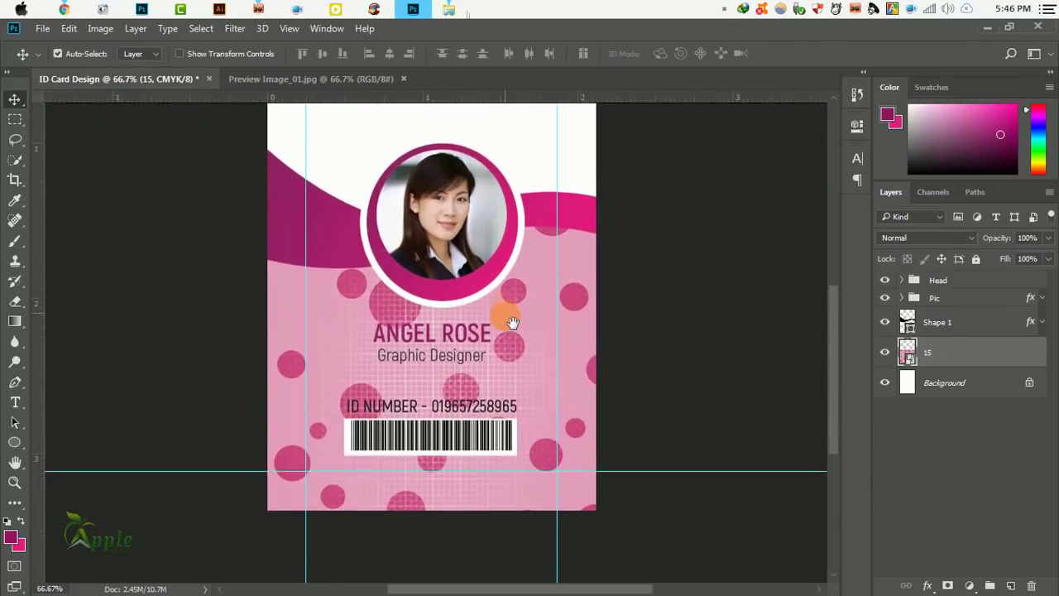
click(1049, 238)
drag(1045, 257, 992, 261)
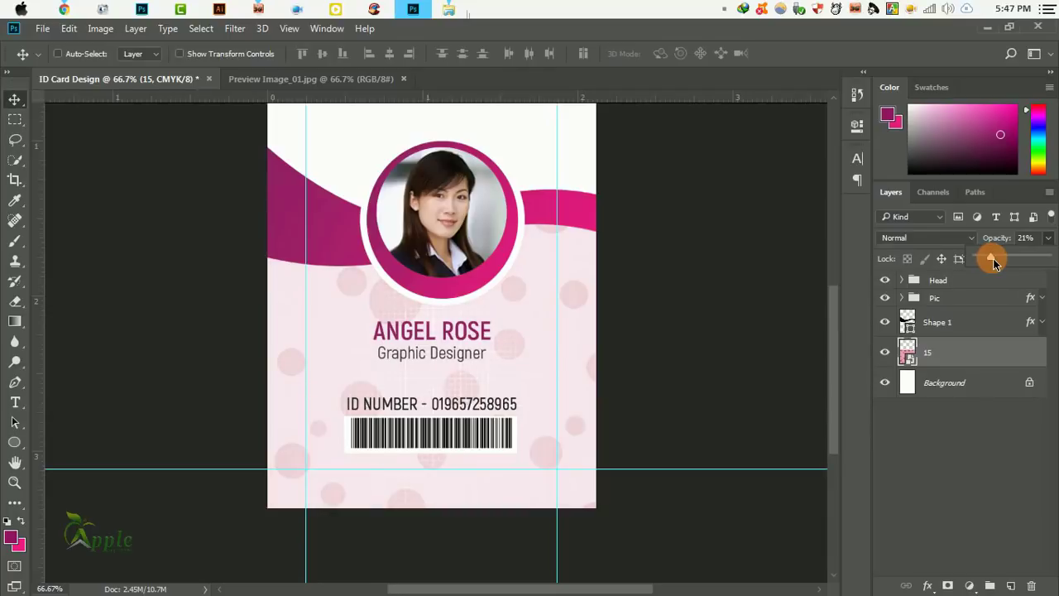
key(ctrl+minus)
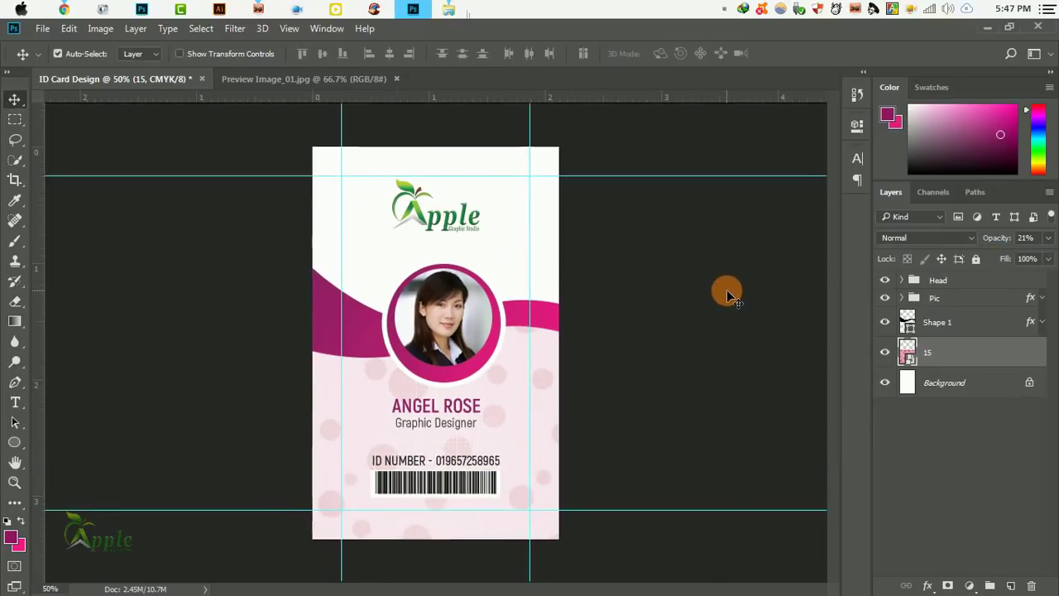
key(2)
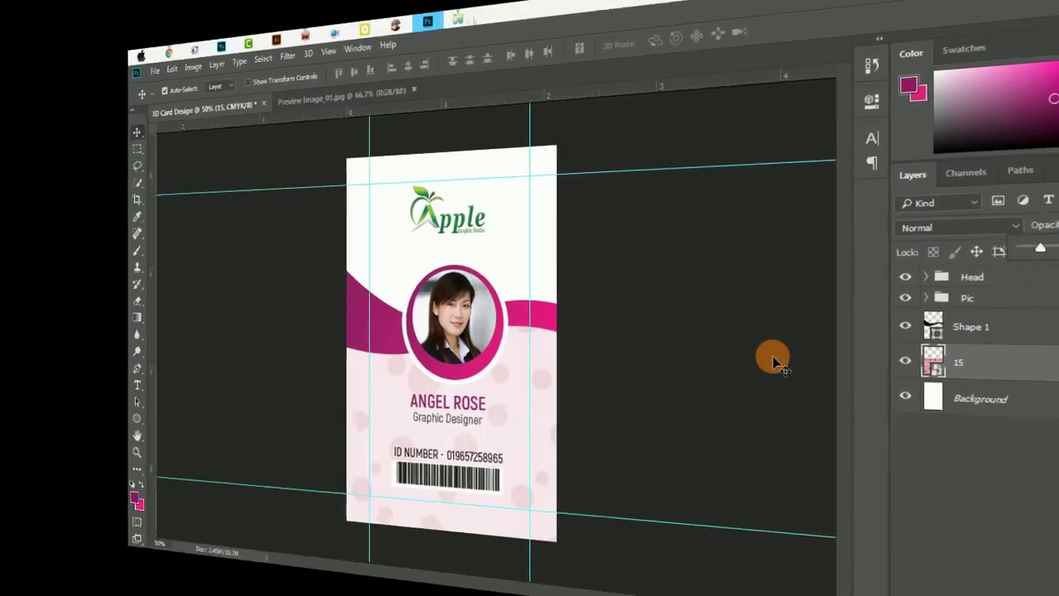